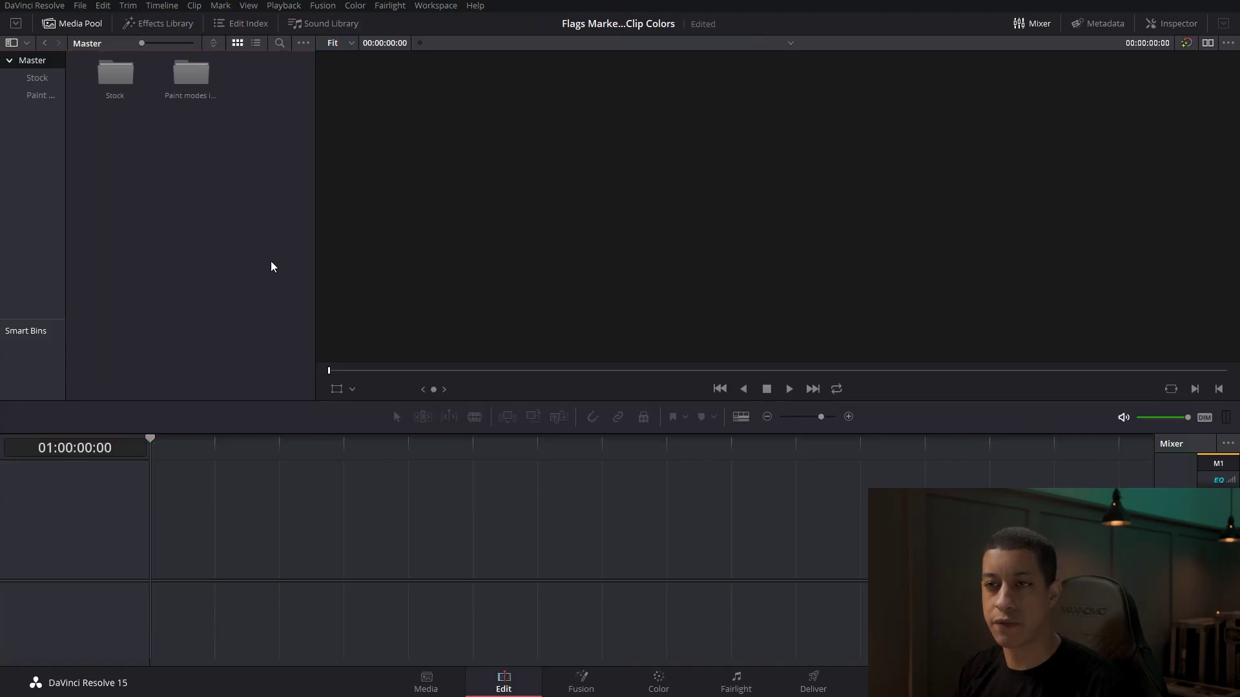
- Create a new timeline named Timeline 1 in the Master bin with the default settings
right_click(262, 265)
mouse_move(400, 272)
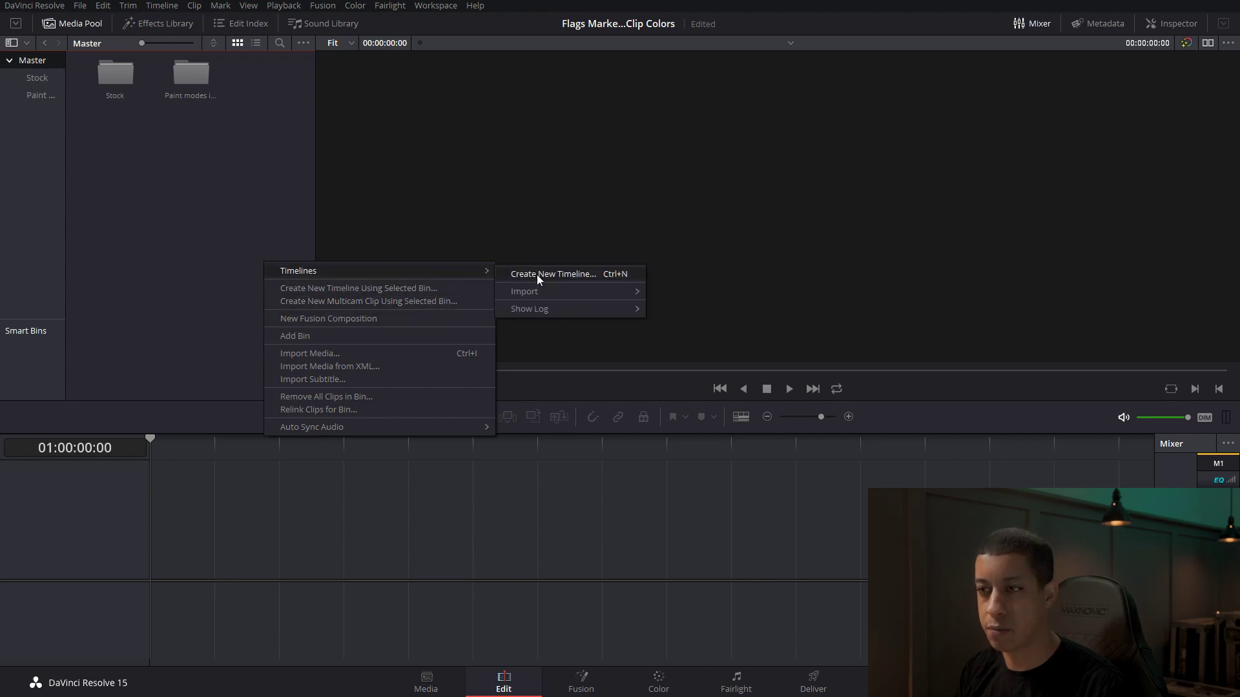
left_click(537, 274)
left_click(696, 426)
left_click(242, 310)
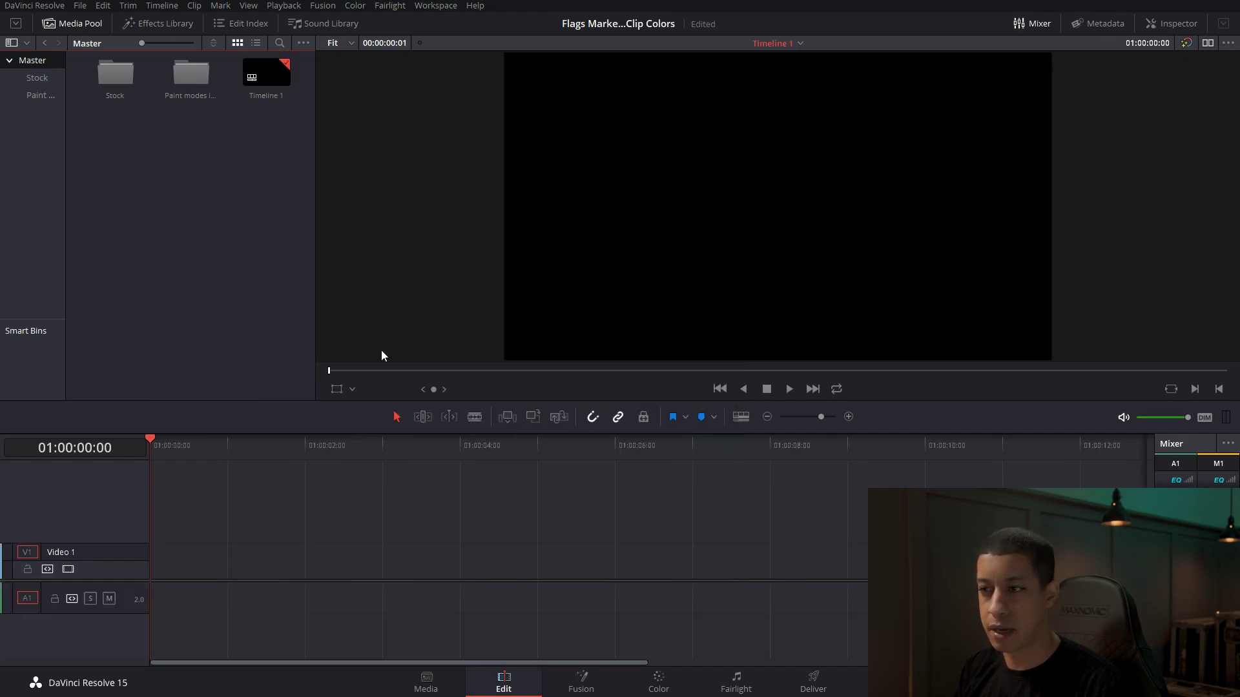
- Enable stacked timelines and close the empty Select Timeline tabs so only Timeline 1 stays open
left_click(741, 416)
left_click(697, 466)
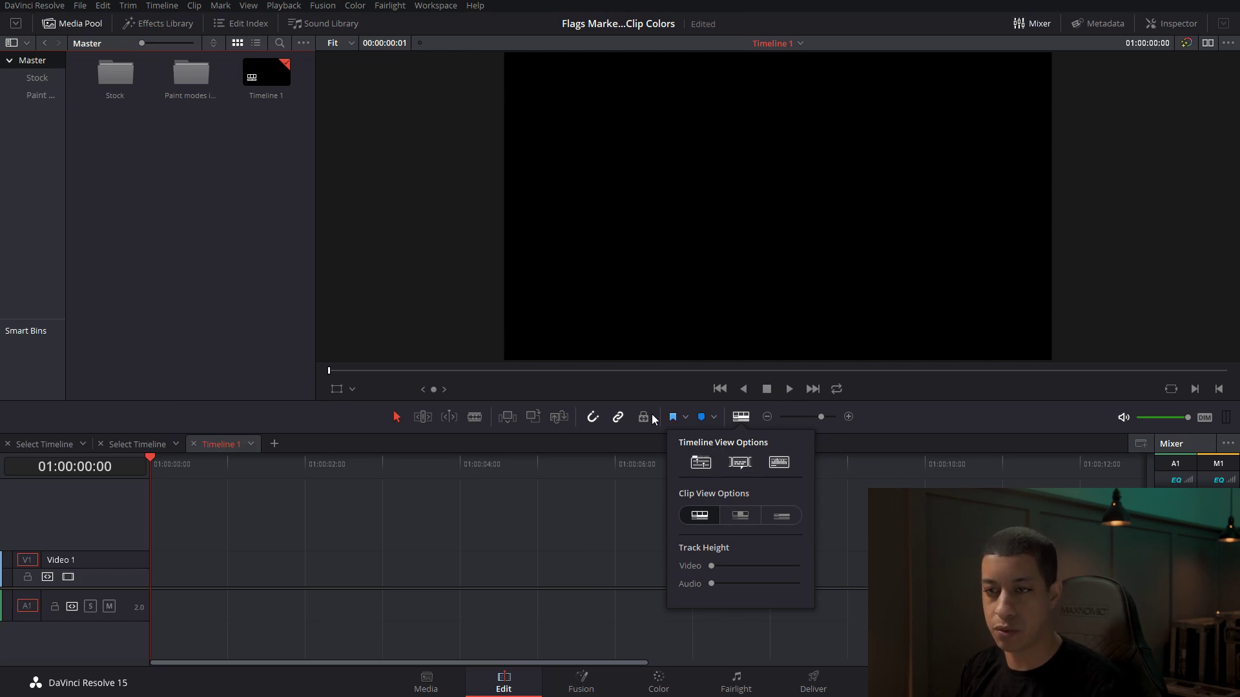
left_click(8, 449)
left_click(8, 448)
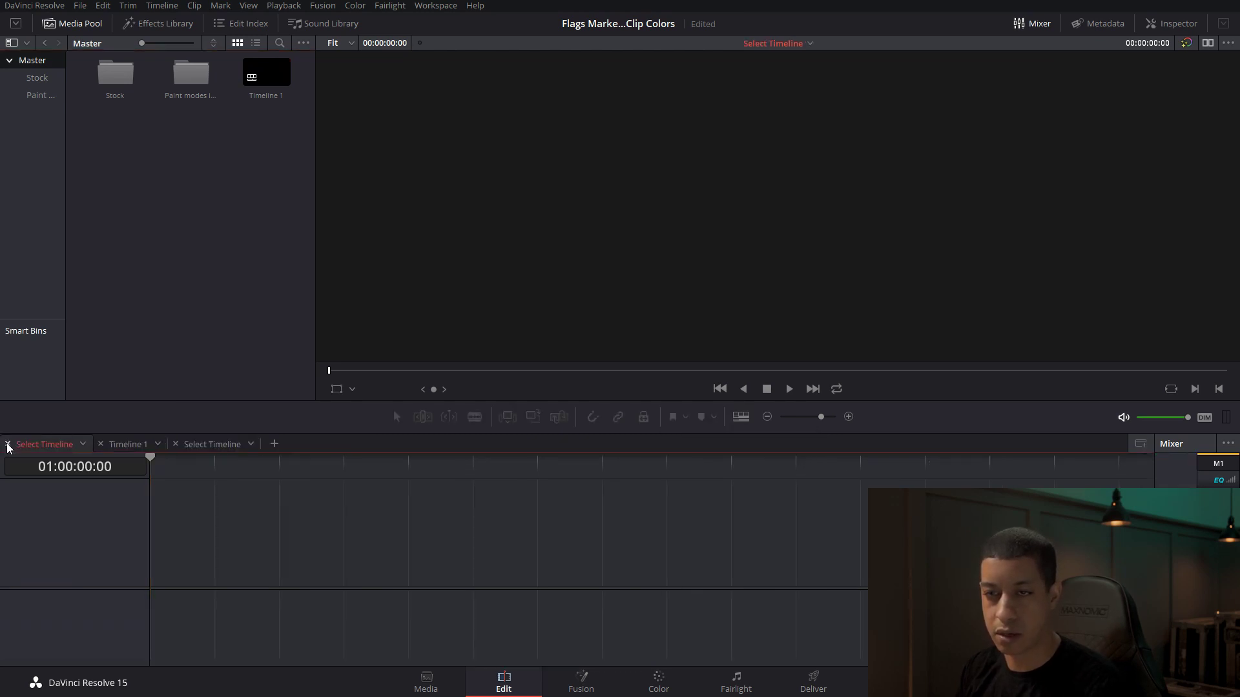
left_click(7, 449)
left_click(7, 449)
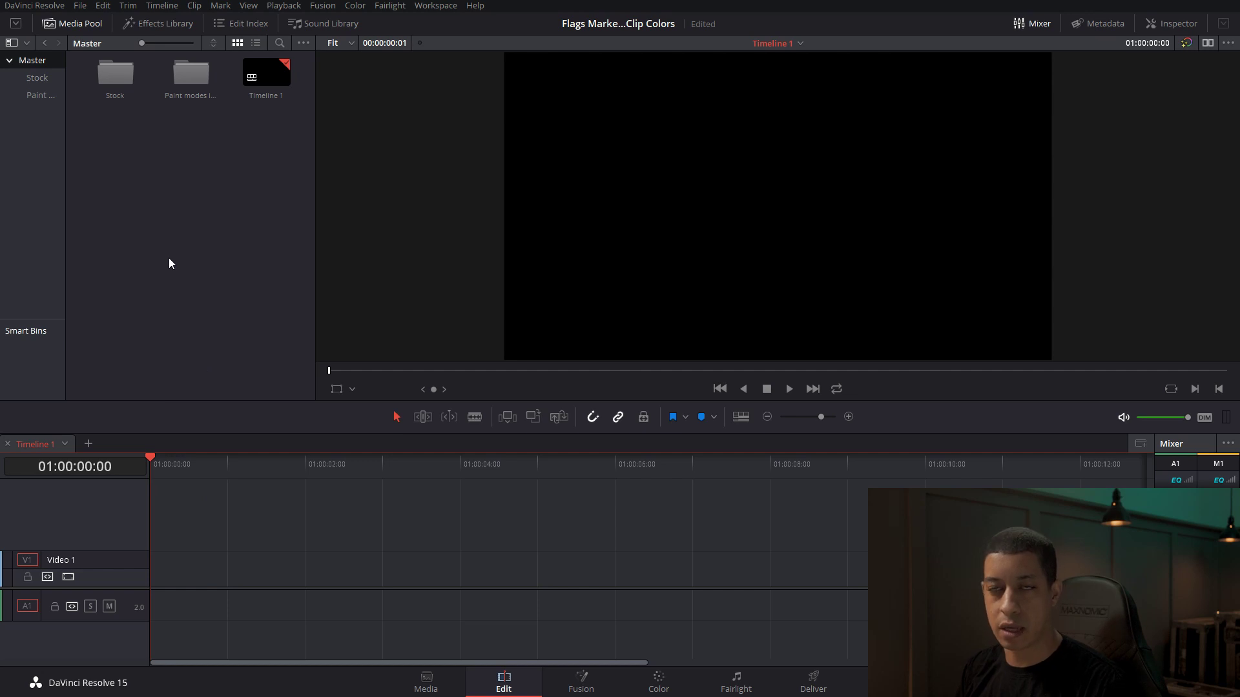
- Place C0002.MP4 from the Paint modes bin on Video 1 and trim its end to under a minute
left_click(38, 96)
left_click_drag(126, 80, 227, 579)
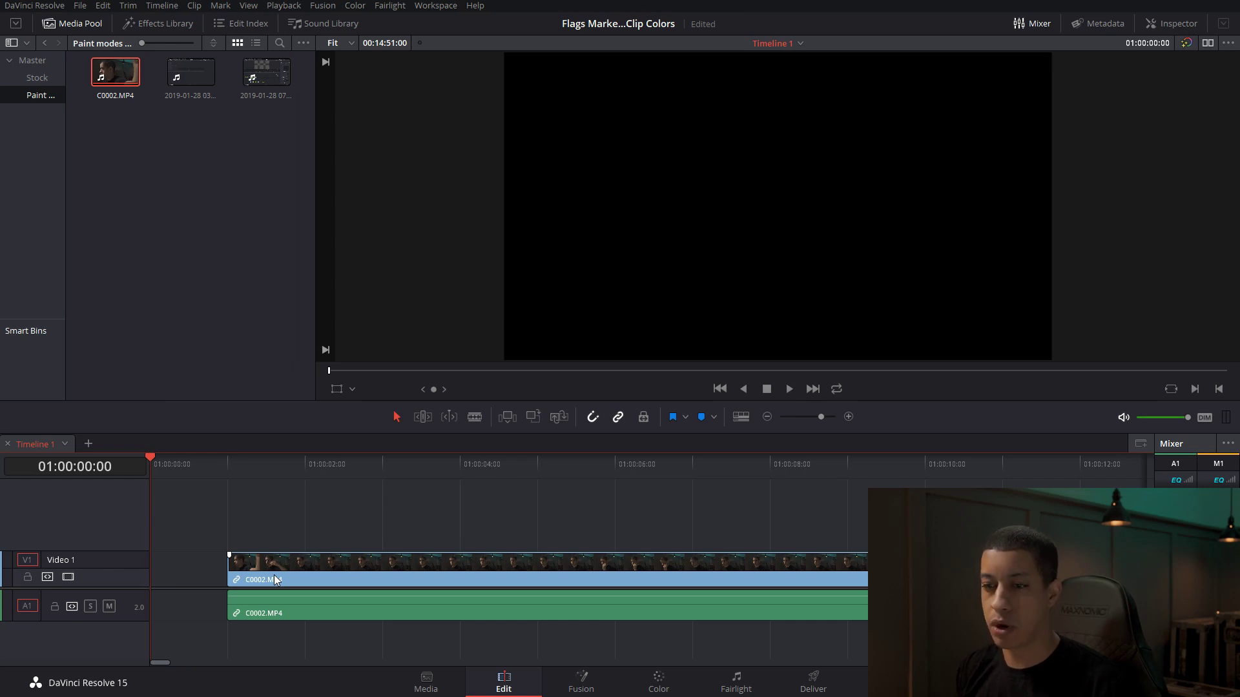
left_click(766, 417)
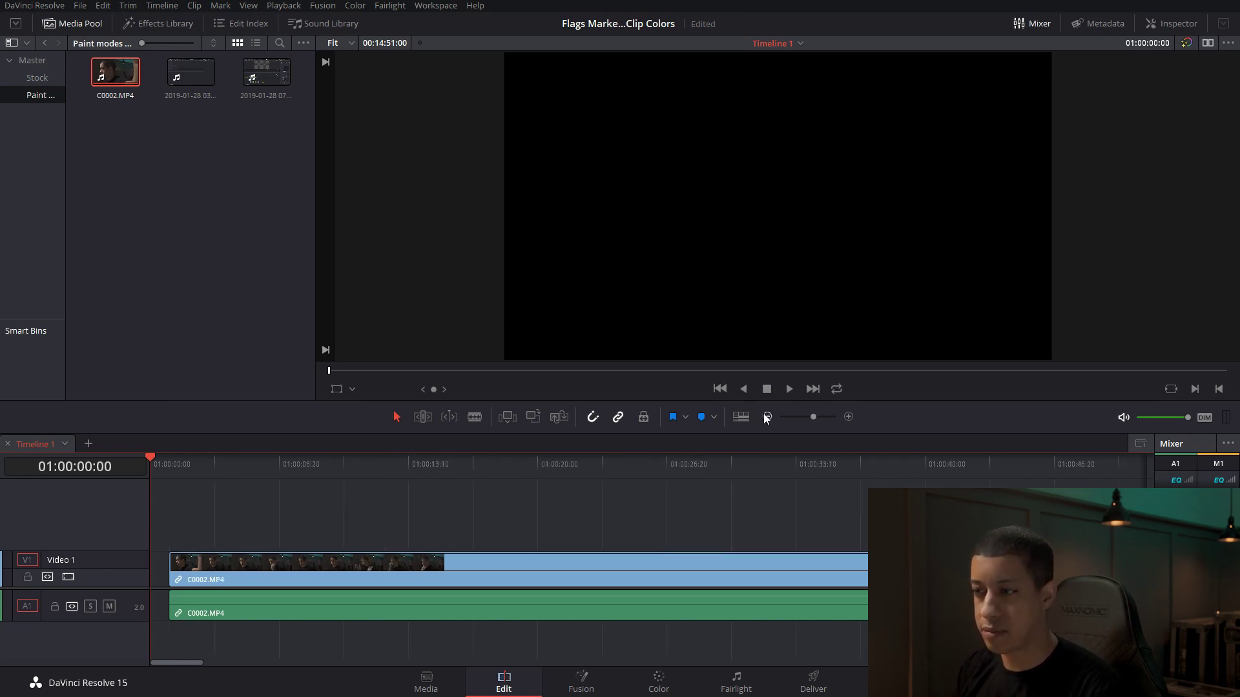
left_click(766, 418)
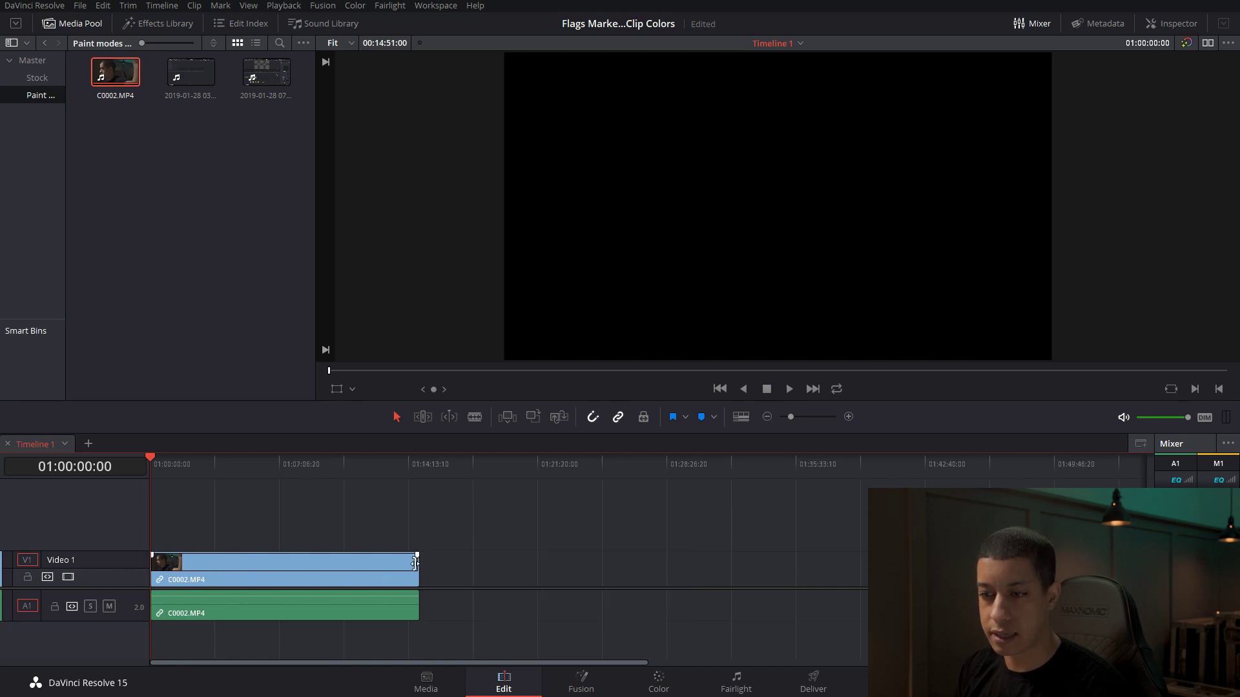
left_click_drag(417, 568, 185, 580)
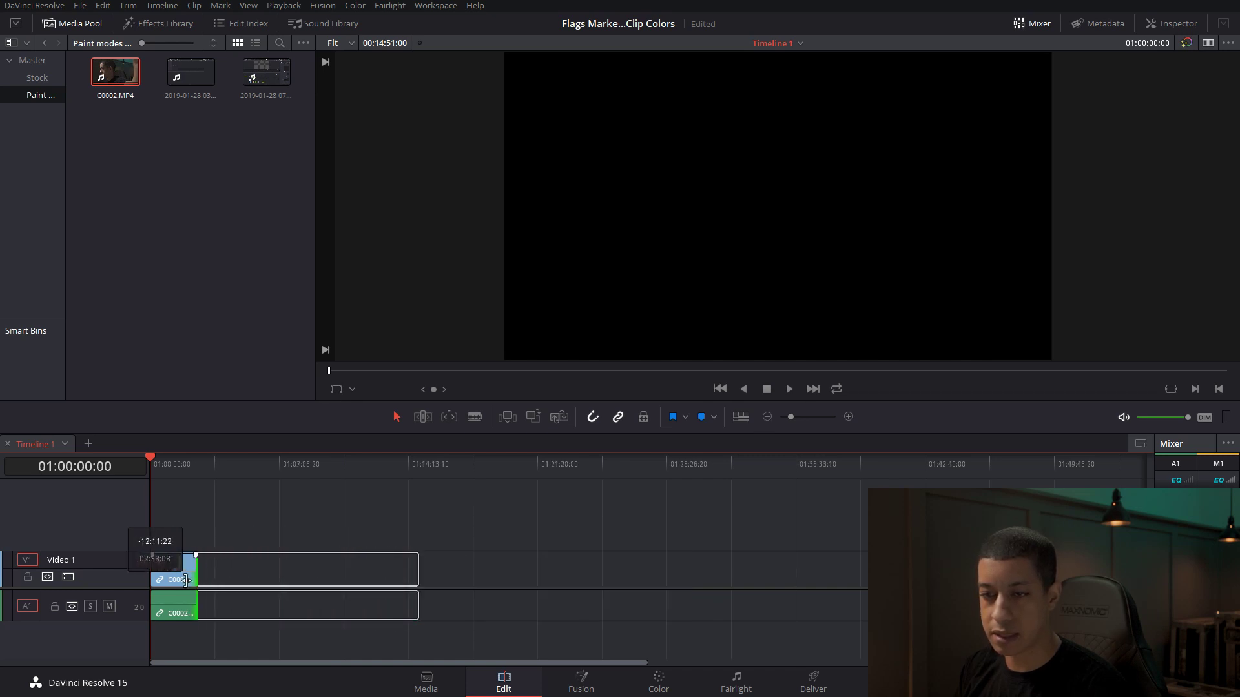
left_click(848, 418)
left_click(848, 417)
left_click(849, 418)
left_click(848, 418)
left_click_drag(194, 73, 710, 575)
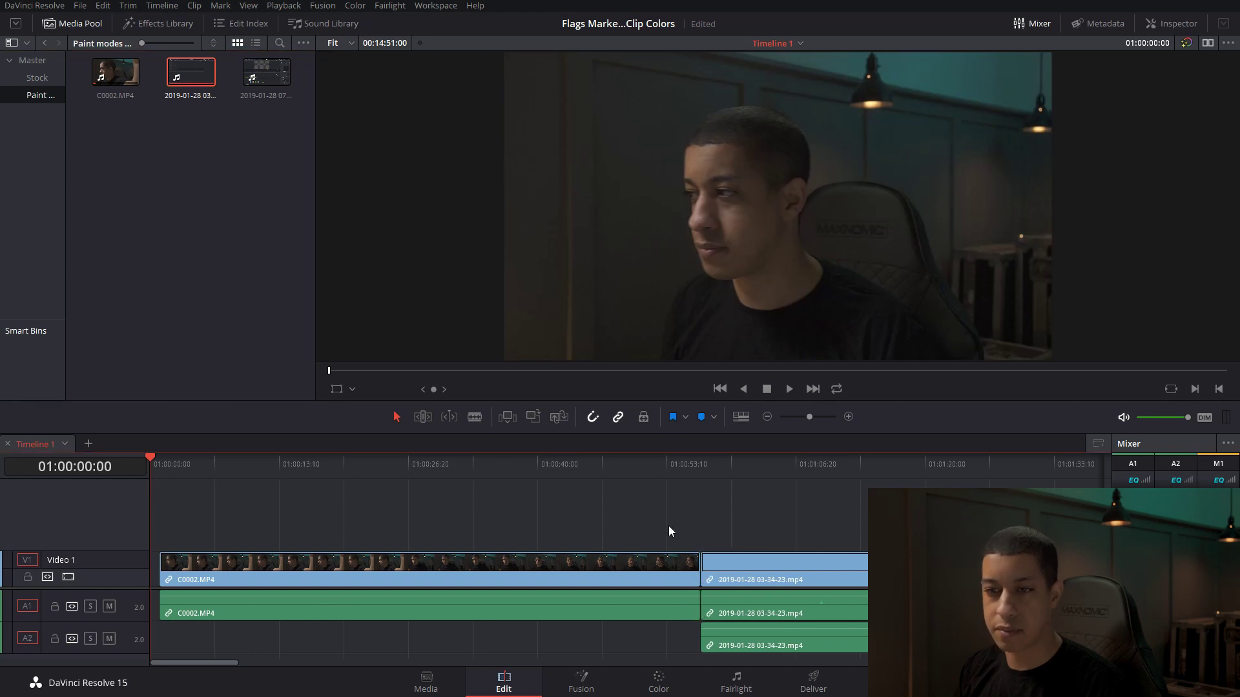
left_click(113, 210)
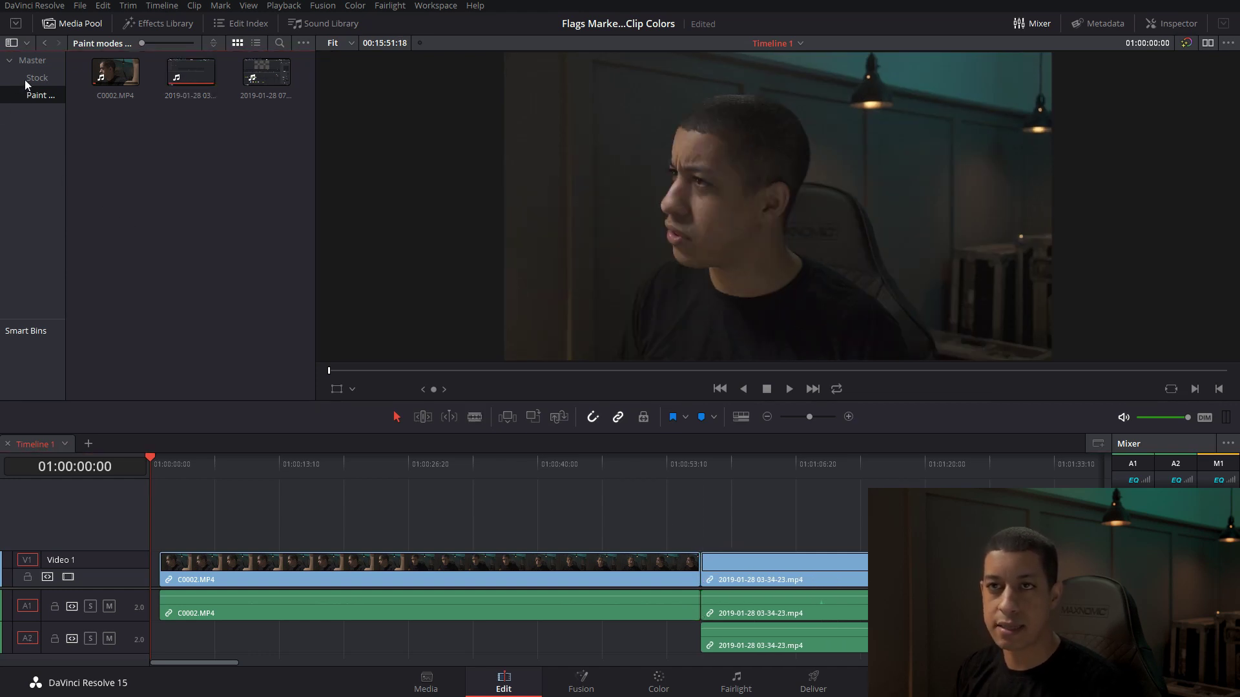
- Place the first clip of the Stock bin on a new Video 2 track above C0002.MP4 and view its clip color options
left_click(29, 78)
left_click_drag(114, 72, 389, 520)
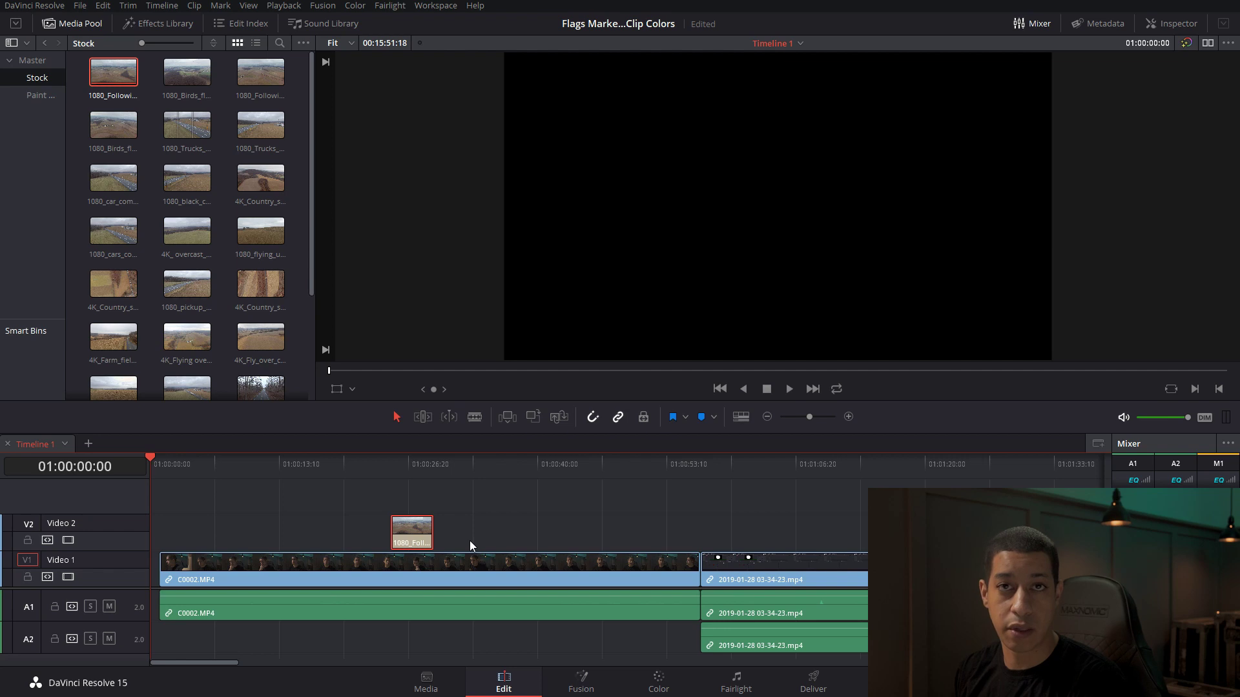
right_click(408, 536)
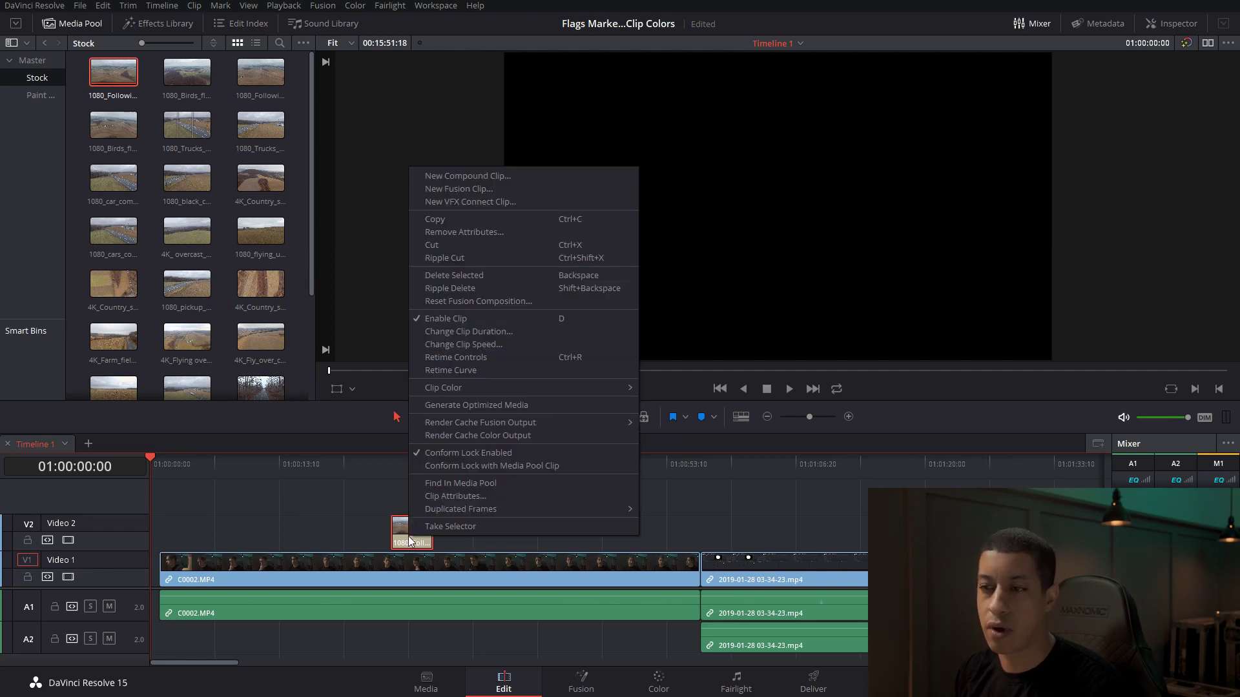
mouse_move(546, 388)
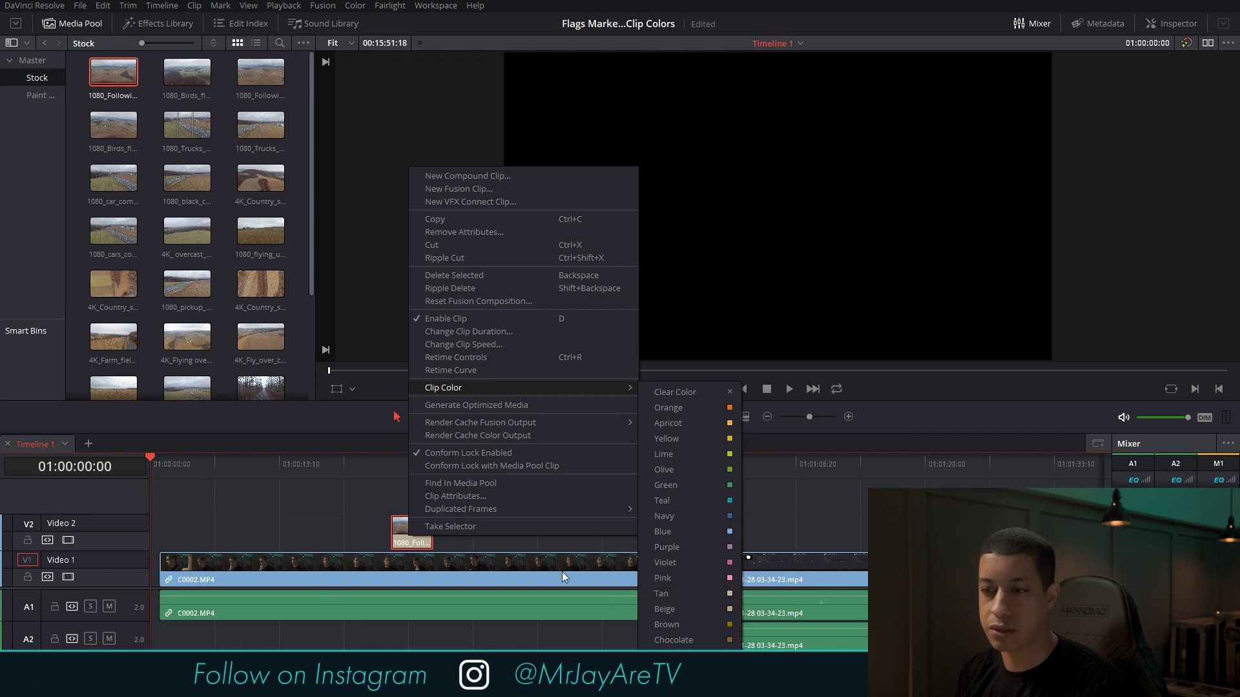
left_click(378, 524)
left_click(402, 533)
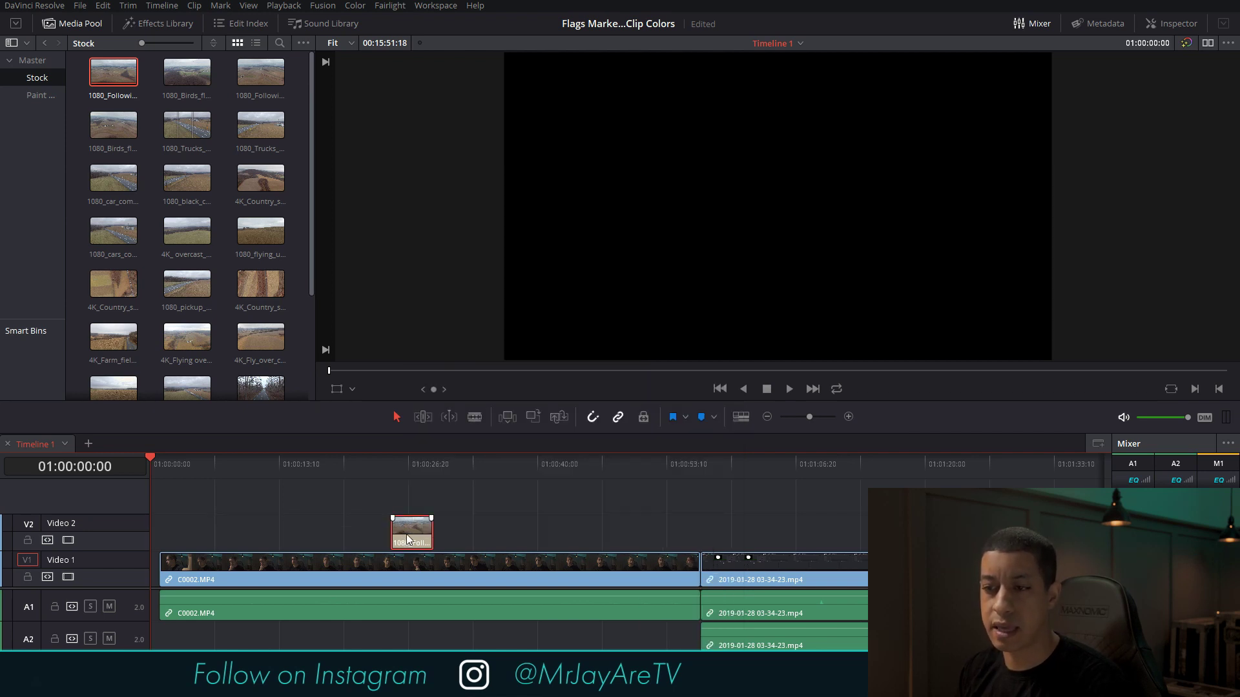
- Examine the keyboard shortcuts assigned to the Set Clip Color commands, starting from the F5 key
left_click(16, 6)
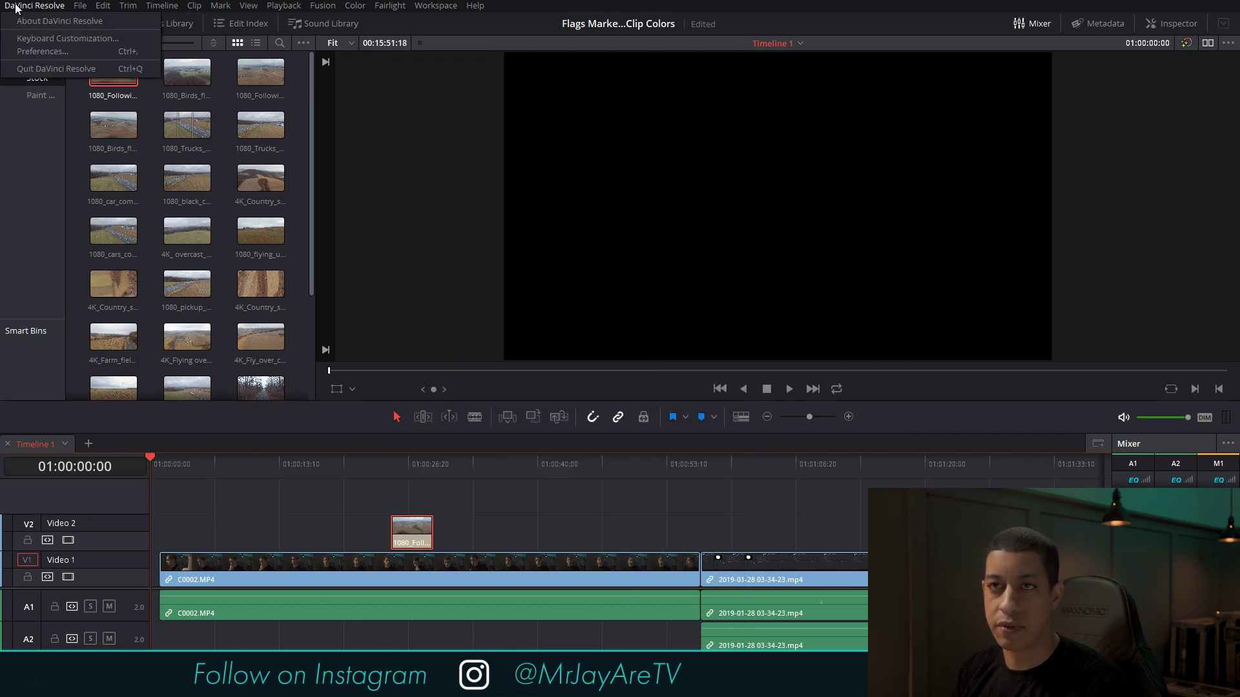
left_click(32, 39)
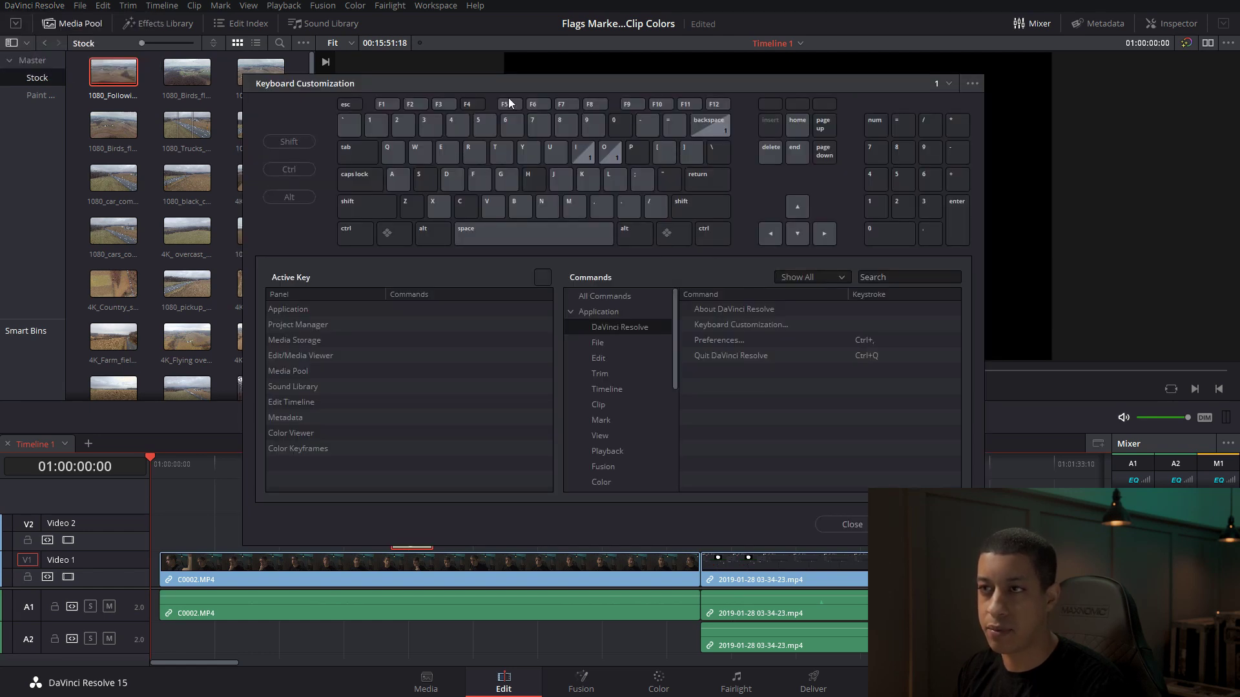
left_click(508, 105)
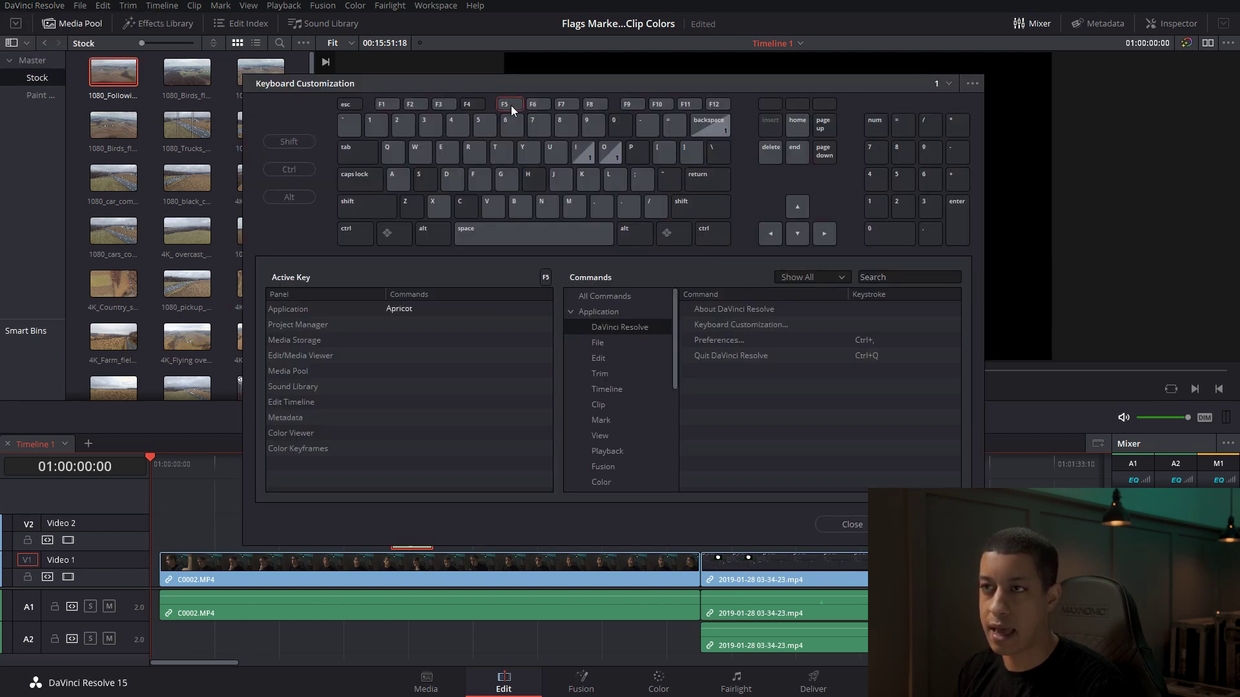
left_click(405, 312)
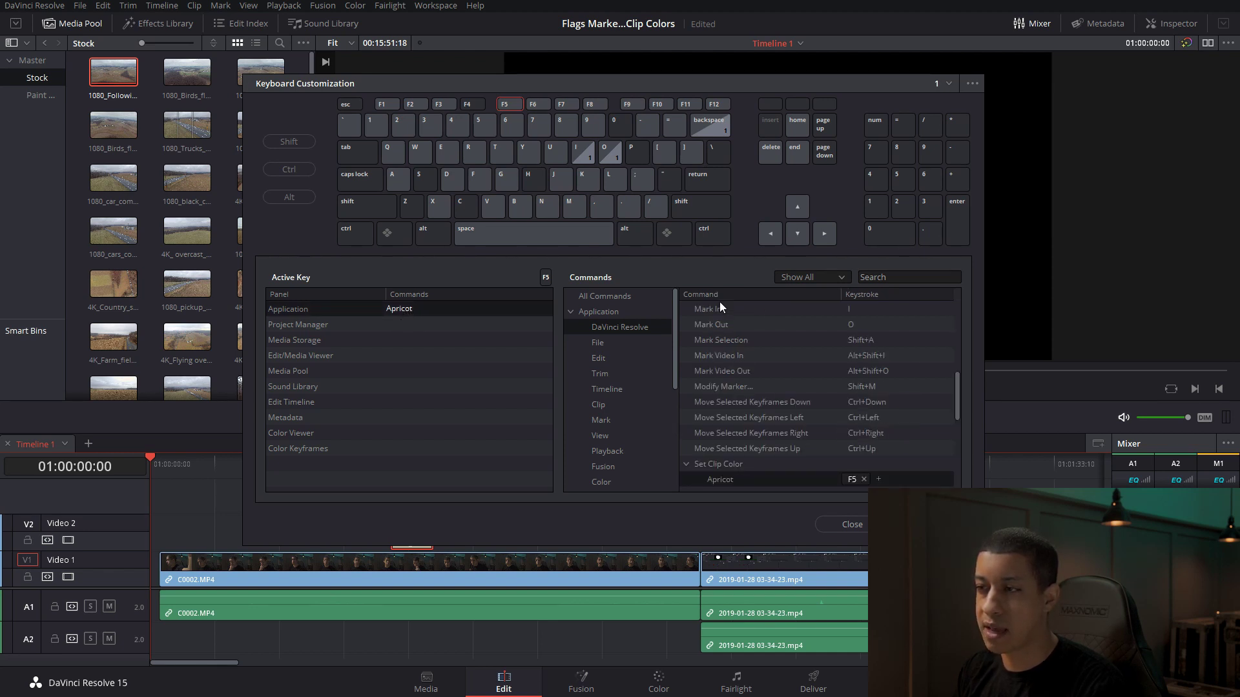
left_click_drag(956, 394, 955, 404)
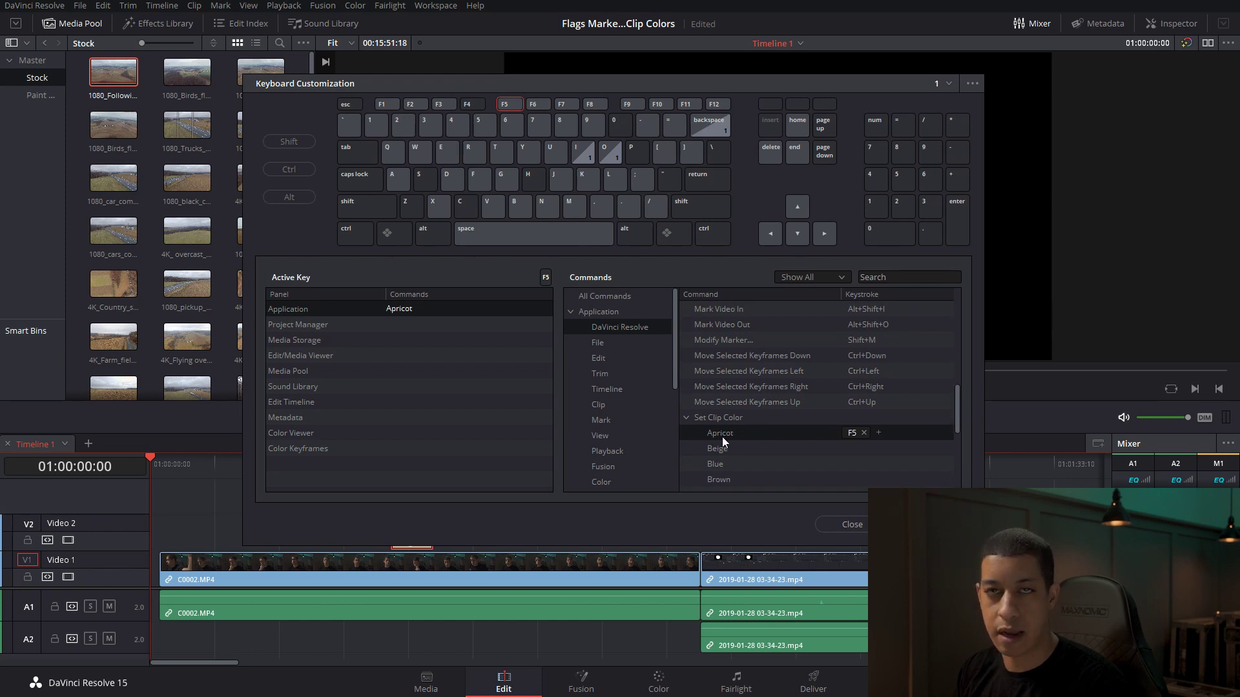
scroll(726, 440, "down", 2)
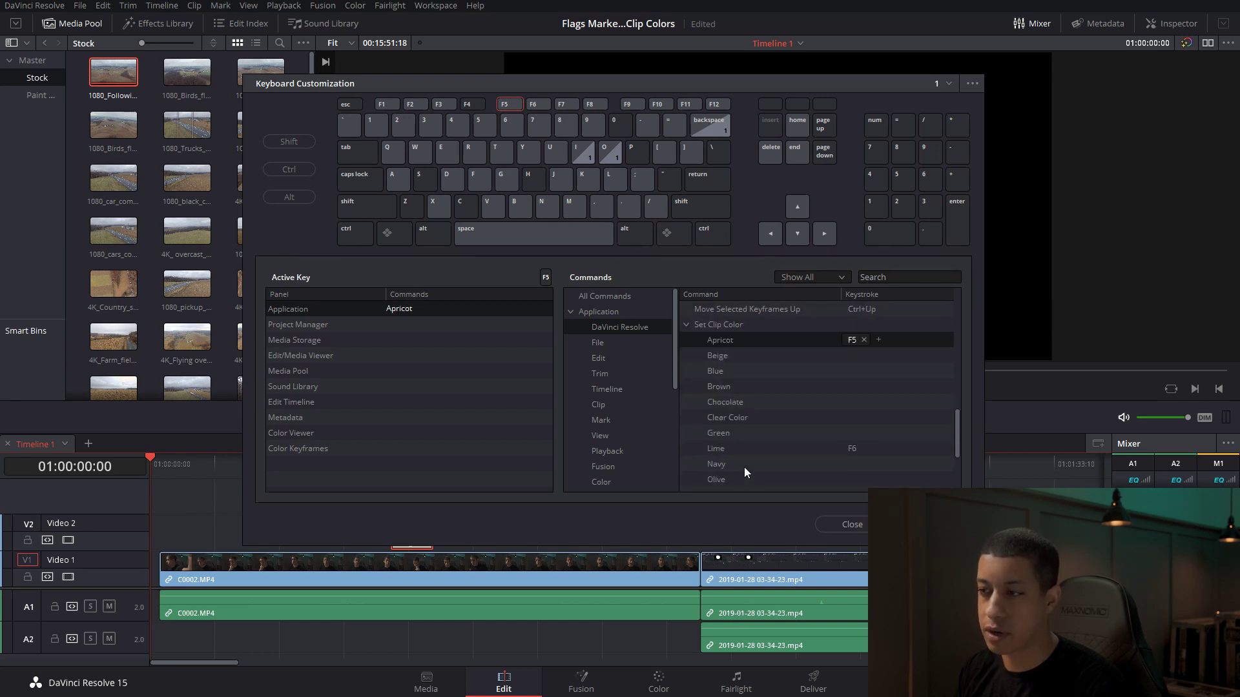
scroll(857, 362, "down", 3)
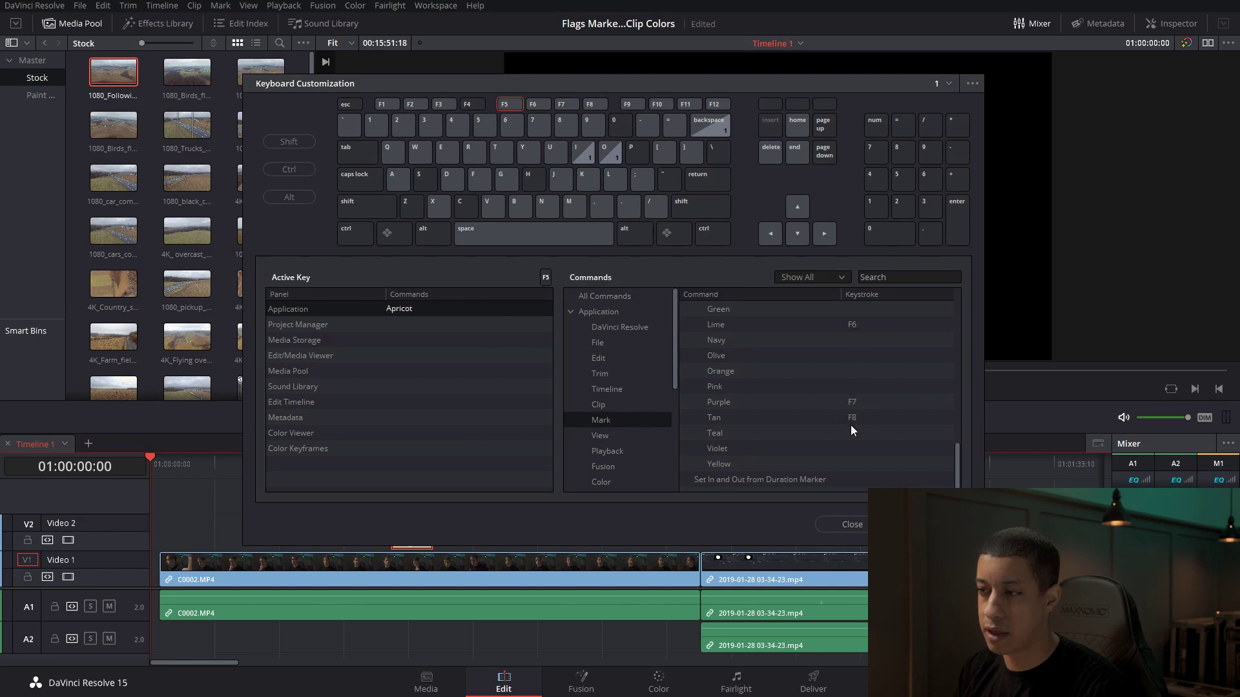
scroll(744, 431, "up", 3)
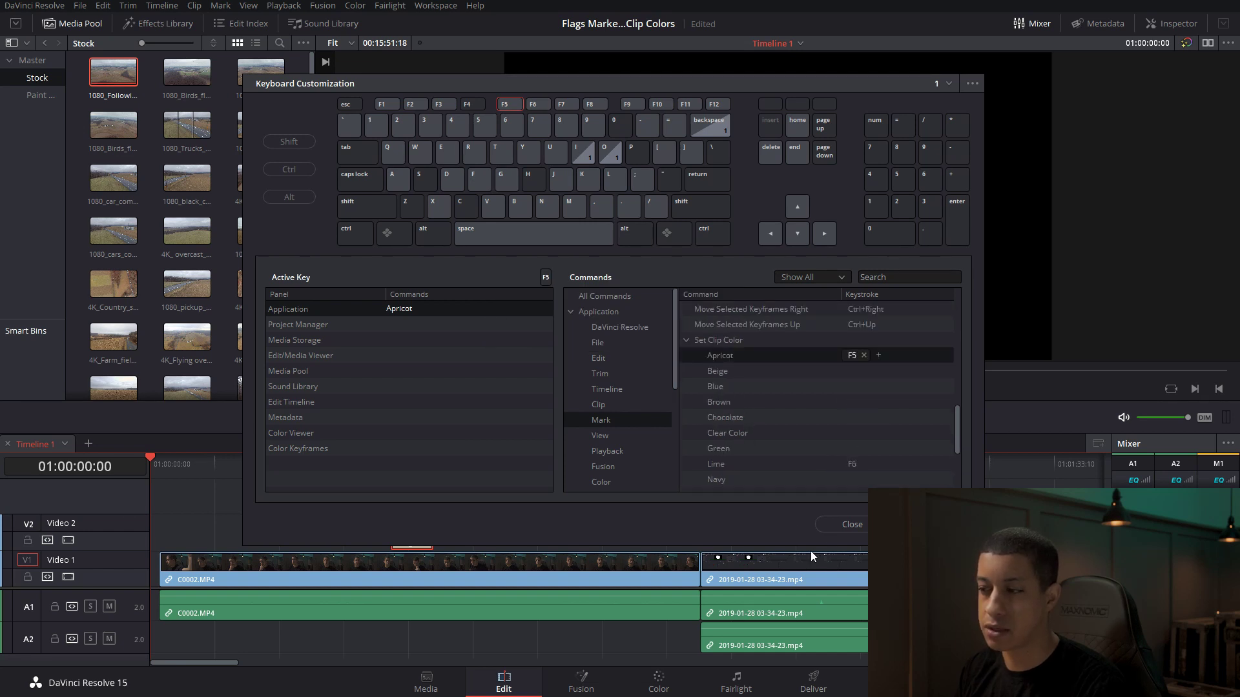
left_click(853, 525)
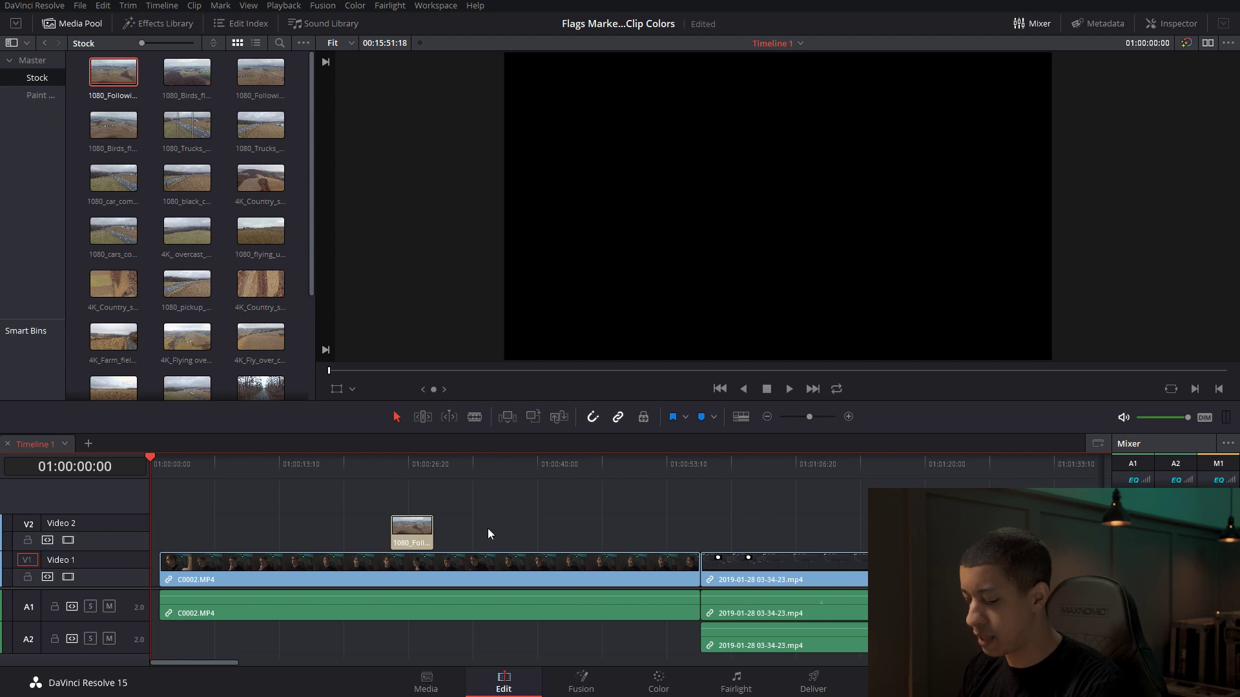
- Delete the stock clip from Video 2, try the 1080_Birds flying clip there instead, and delete it as well
left_click(409, 534)
key("Delete")
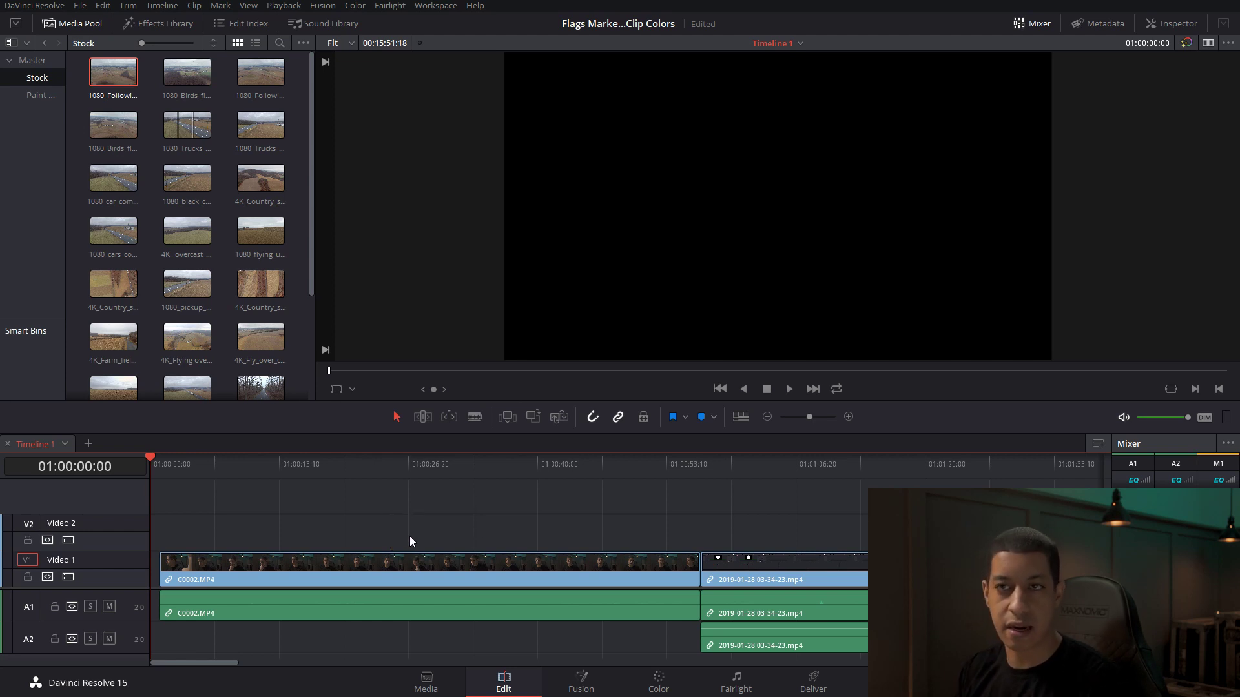
left_click_drag(187, 72, 542, 541)
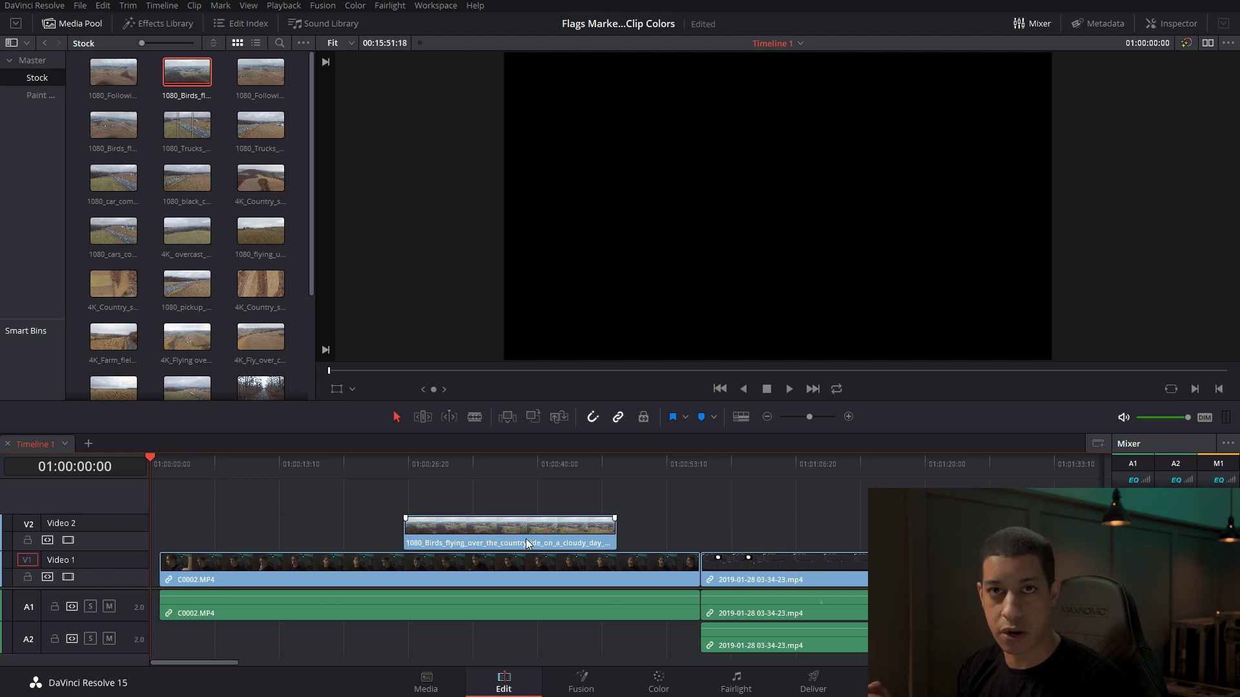
left_click(529, 527)
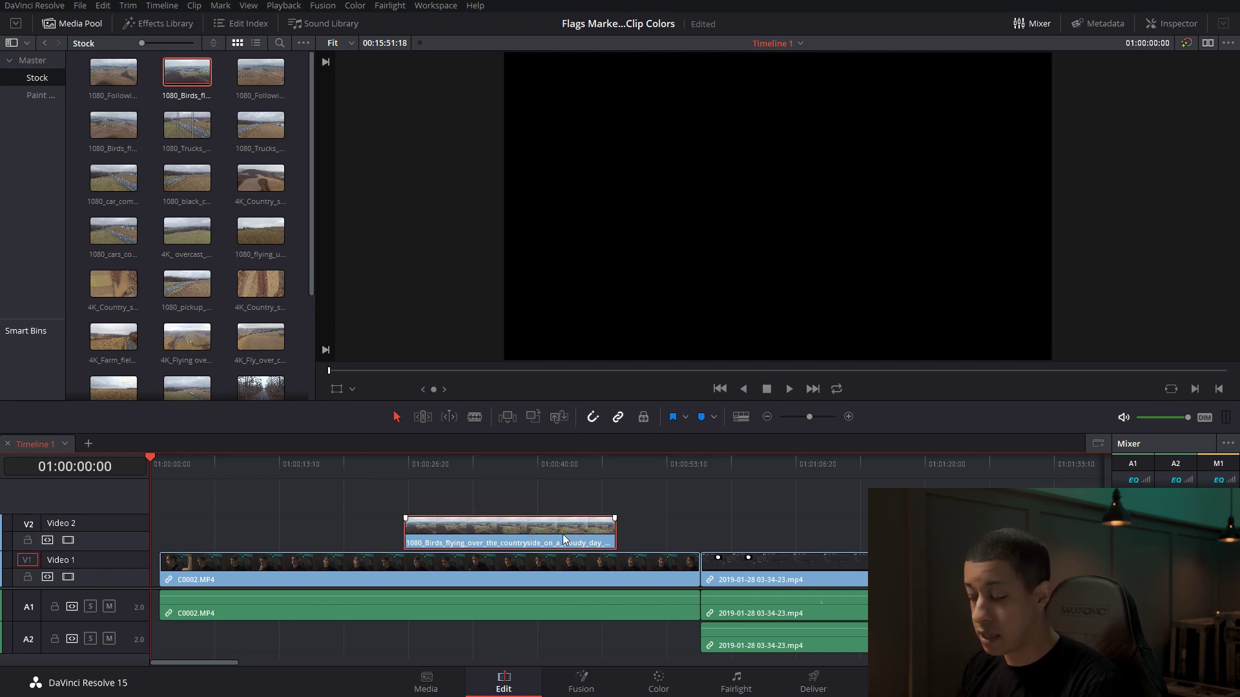
key("Delete")
- Select all clips in the Stock bin and set their clip color to Teal
left_click(116, 74)
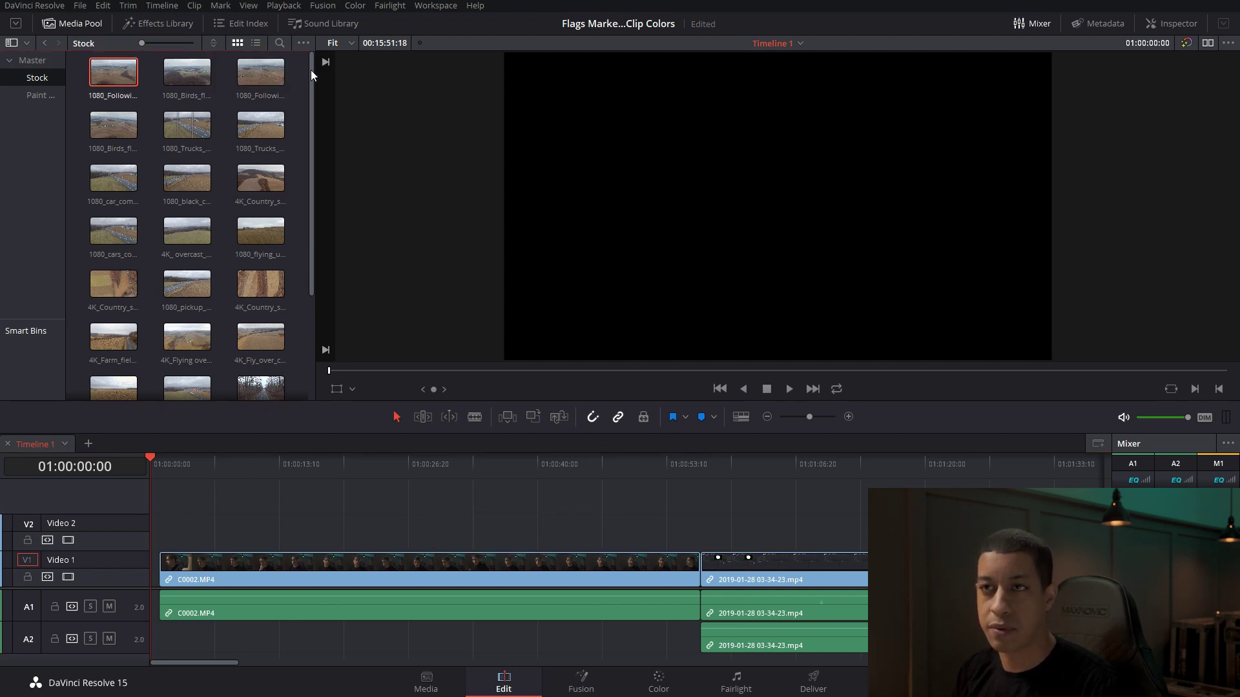
left_click_drag(293, 64, 75, 424)
right_click(101, 360)
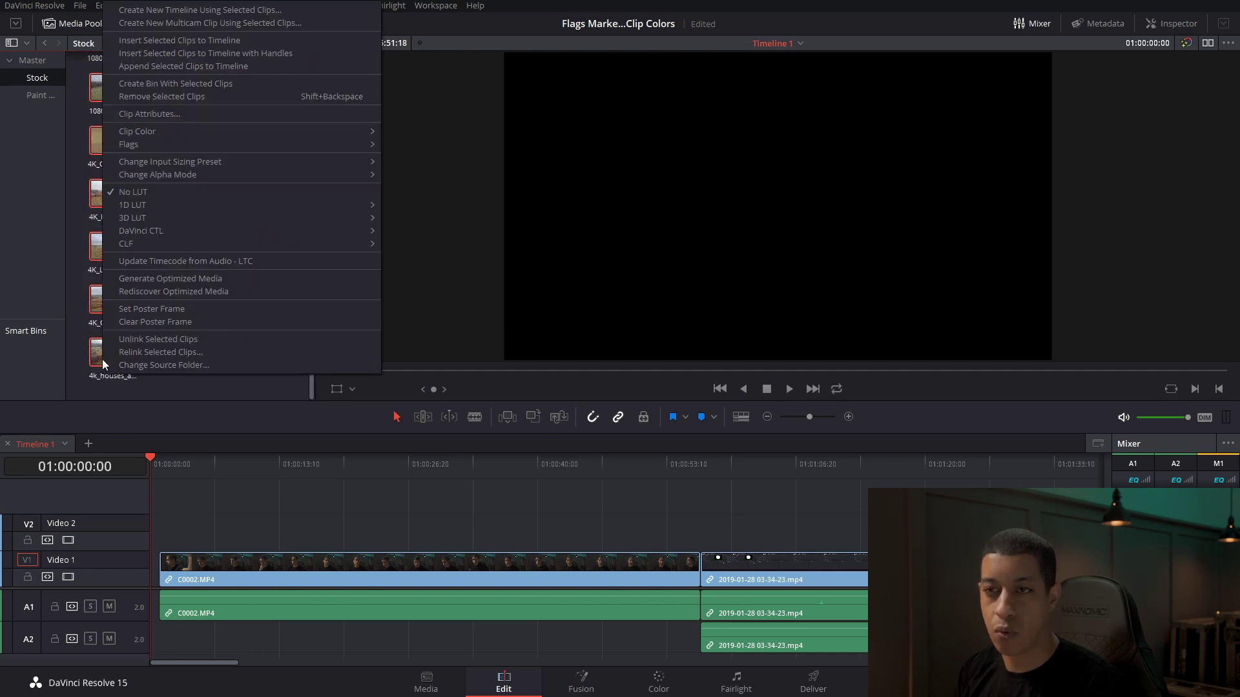
mouse_move(303, 135)
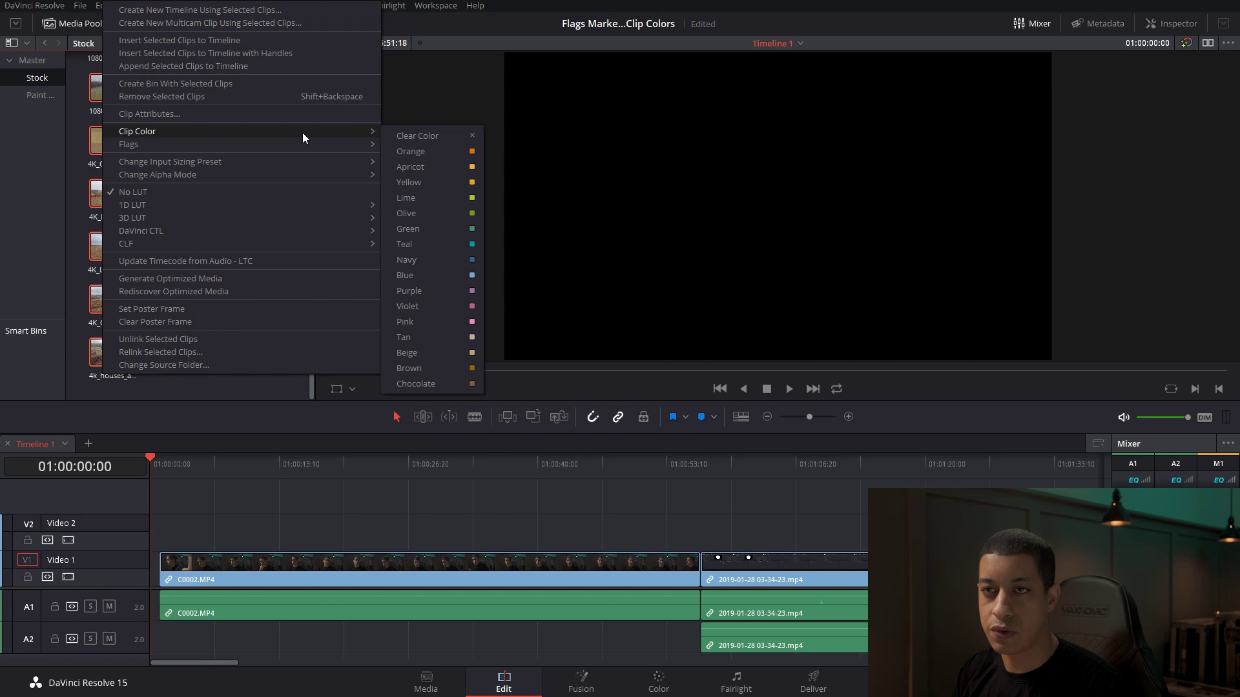
left_click(445, 244)
left_click(262, 370)
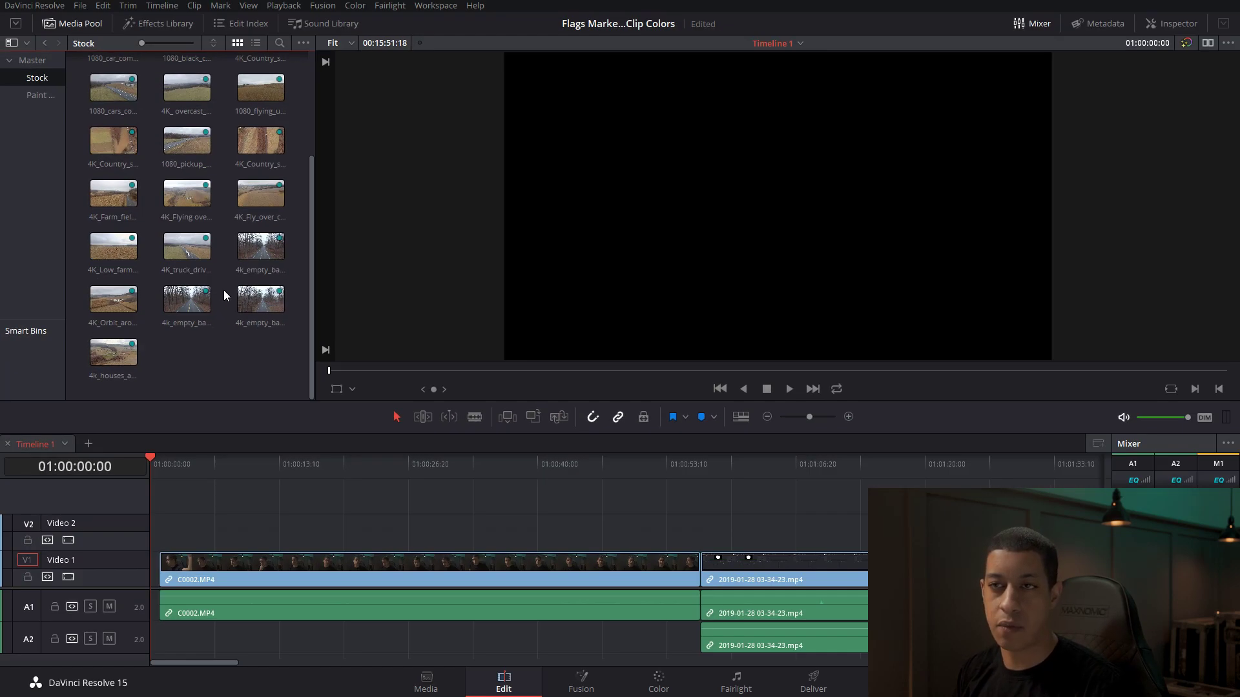
- Place the 4k_houses_and_farm clip on Video 2, split the clips at 01:00:34:04, and move its second part further along the track
left_click_drag(129, 348, 373, 527)
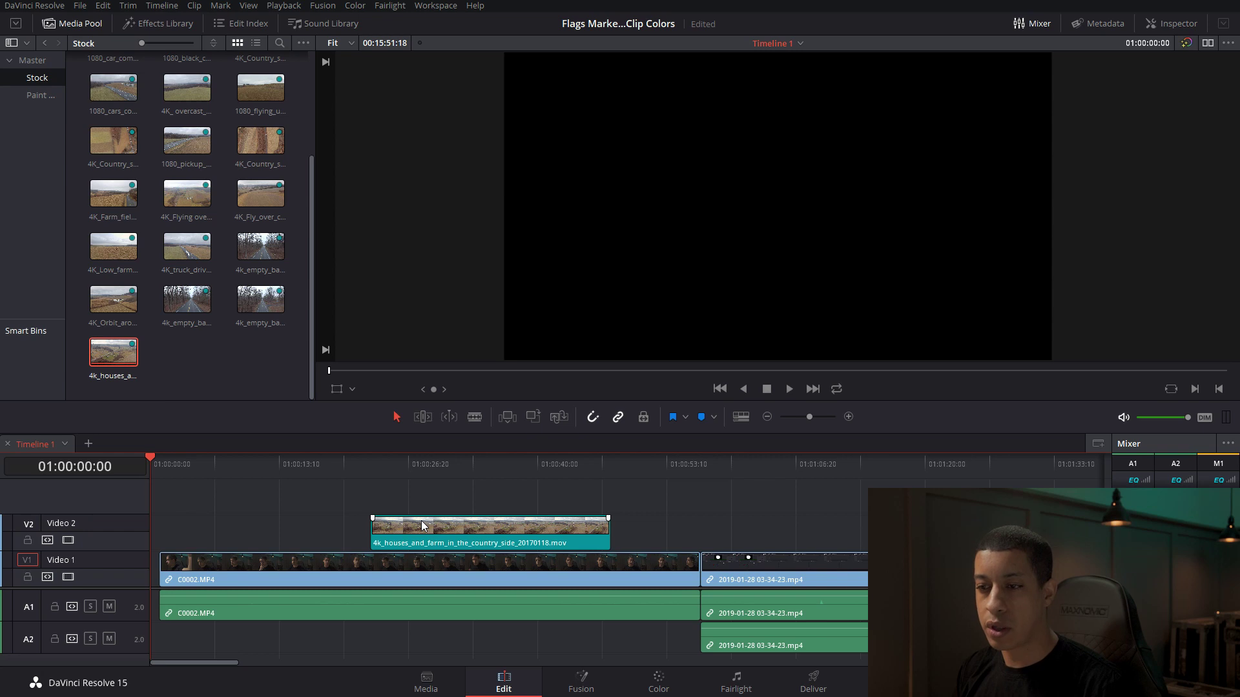
left_click(458, 464)
left_click(480, 465)
key("ctrl+b")
left_click_drag(522, 528, 634, 527)
- Color the first part of the houses clip Apricot and the second part Lime, moving the second part closer to the first
left_click(429, 526)
left_click(599, 525)
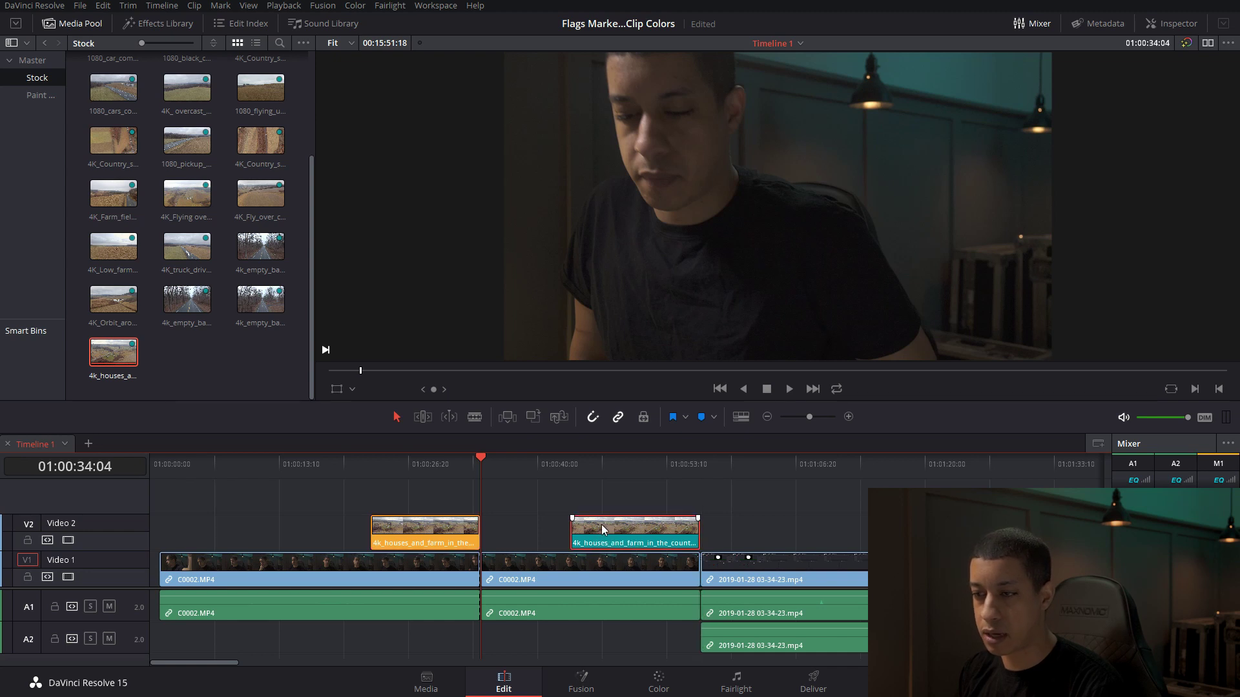
left_click_drag(626, 539, 561, 543)
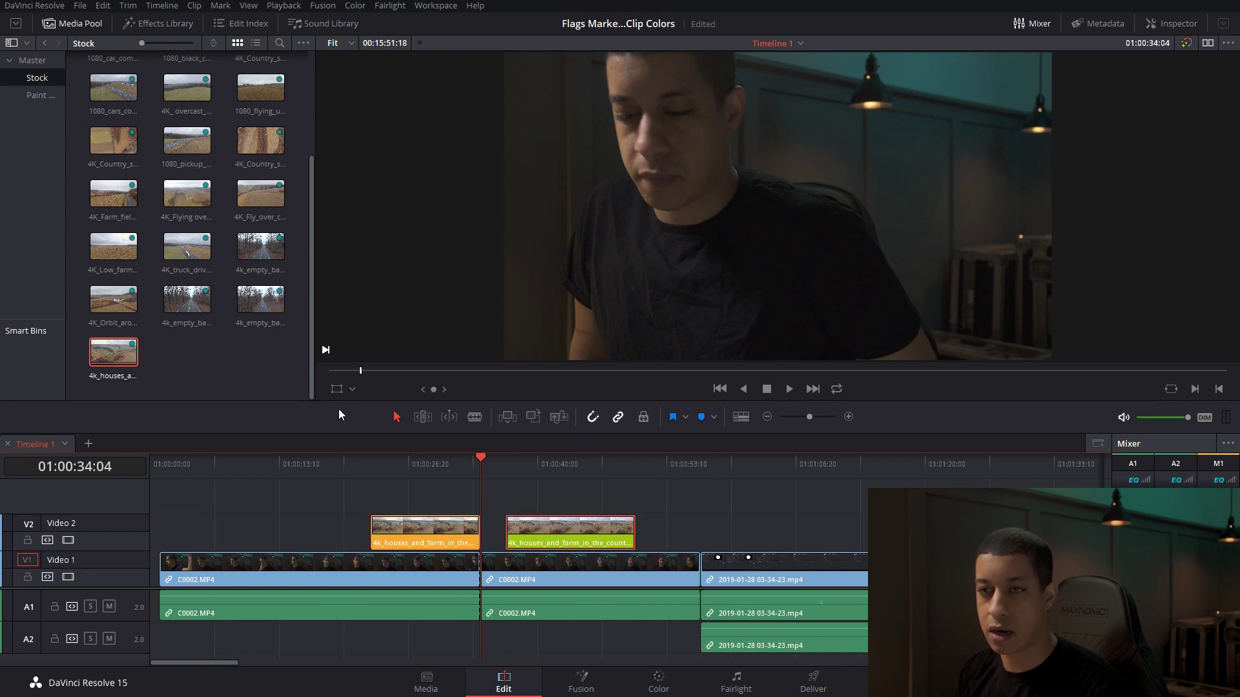
left_click_drag(129, 358, 696, 537)
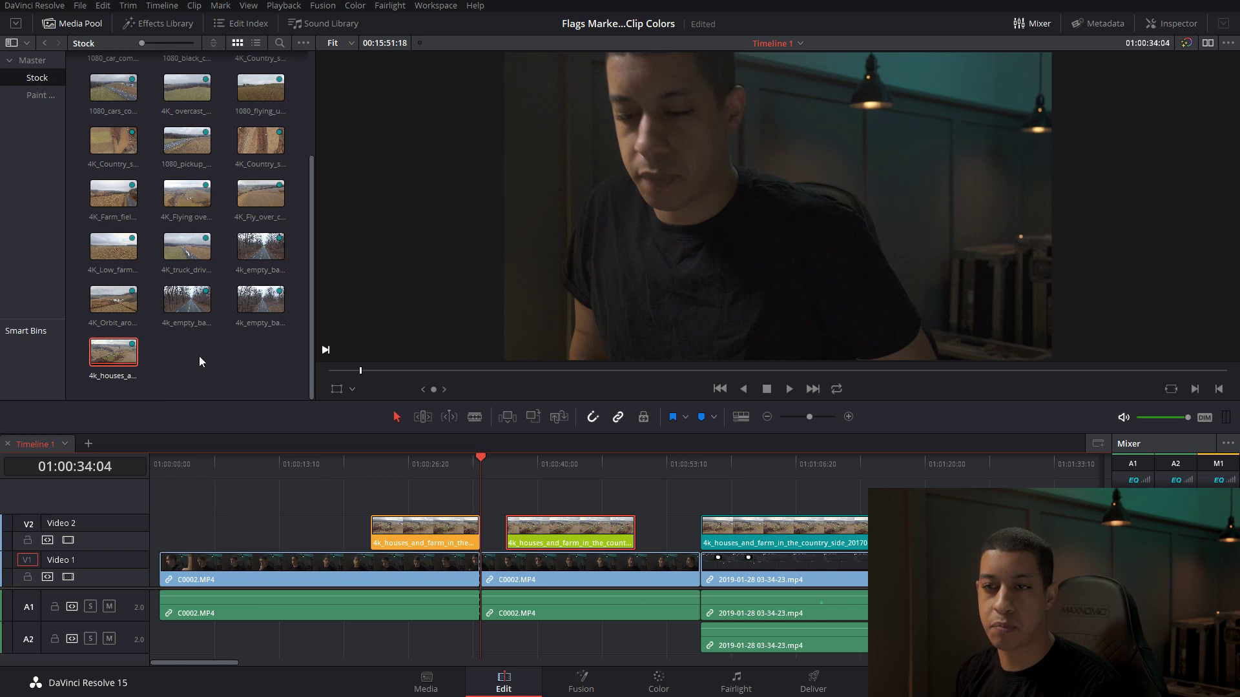
left_click_drag(310, 501, 754, 543)
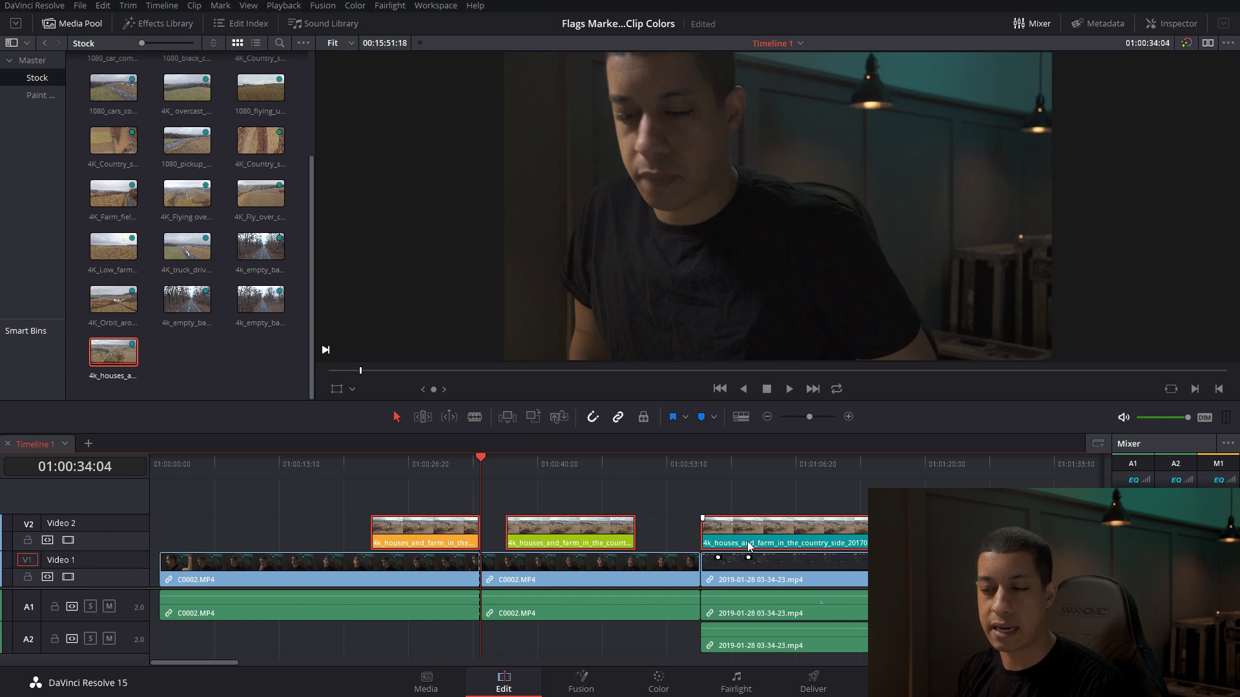
left_click(291, 526)
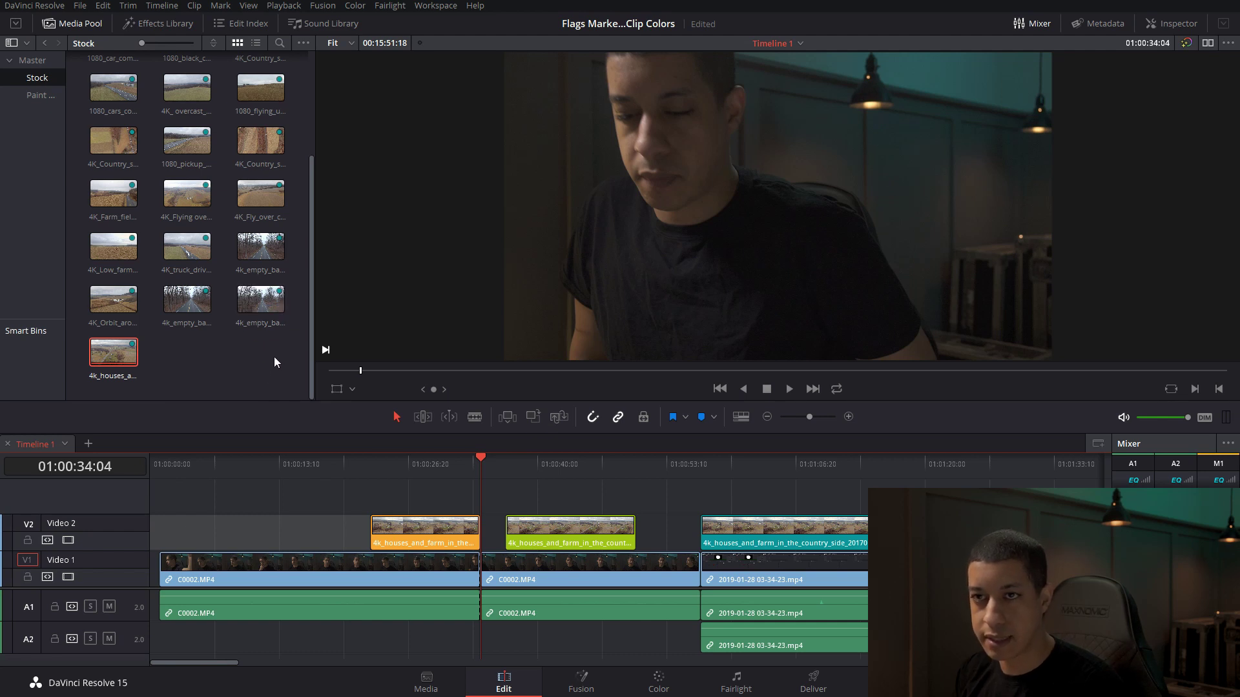
- Set the Stock bin's color tag to Cyan and open the Master bin
left_click(34, 95)
left_click(43, 84)
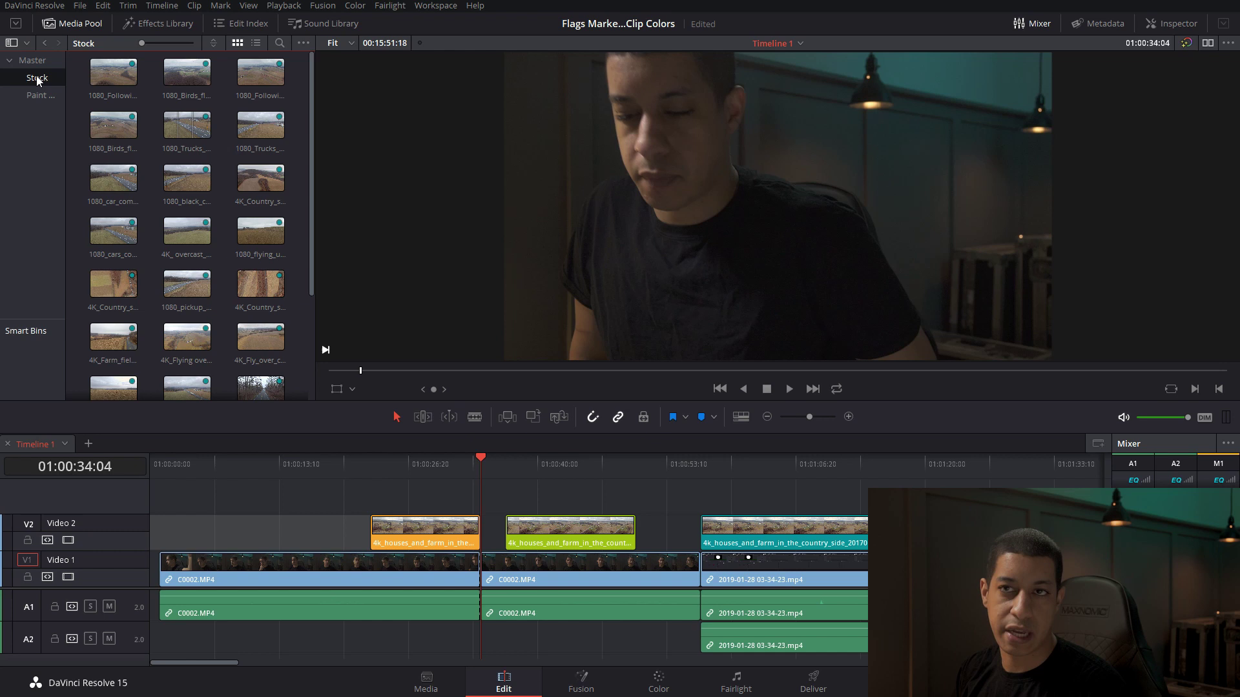
left_click(31, 60)
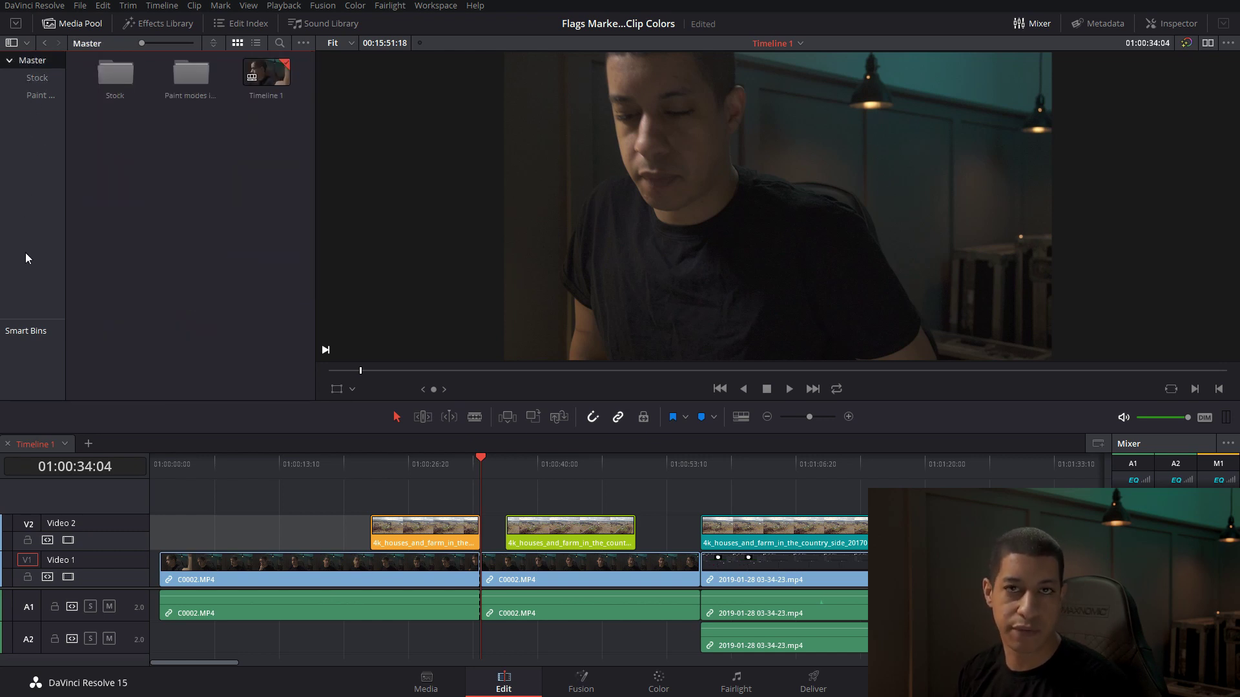
right_click(45, 77)
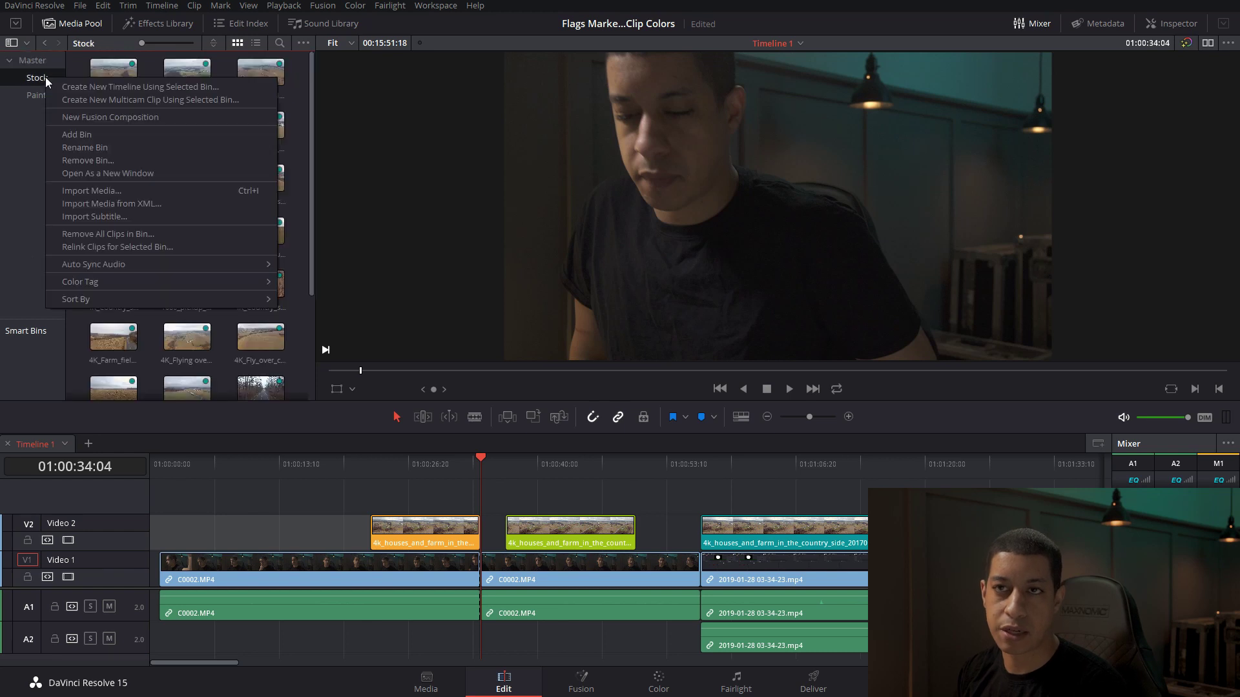
mouse_move(156, 286)
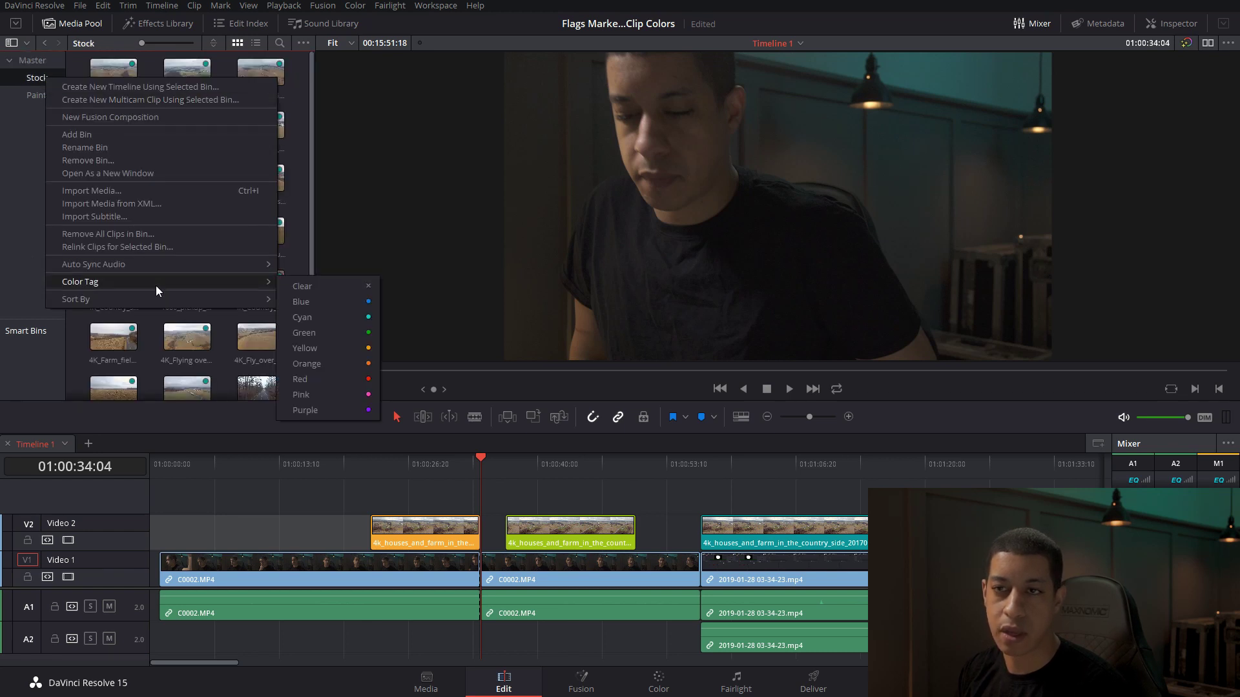
left_click(394, 410)
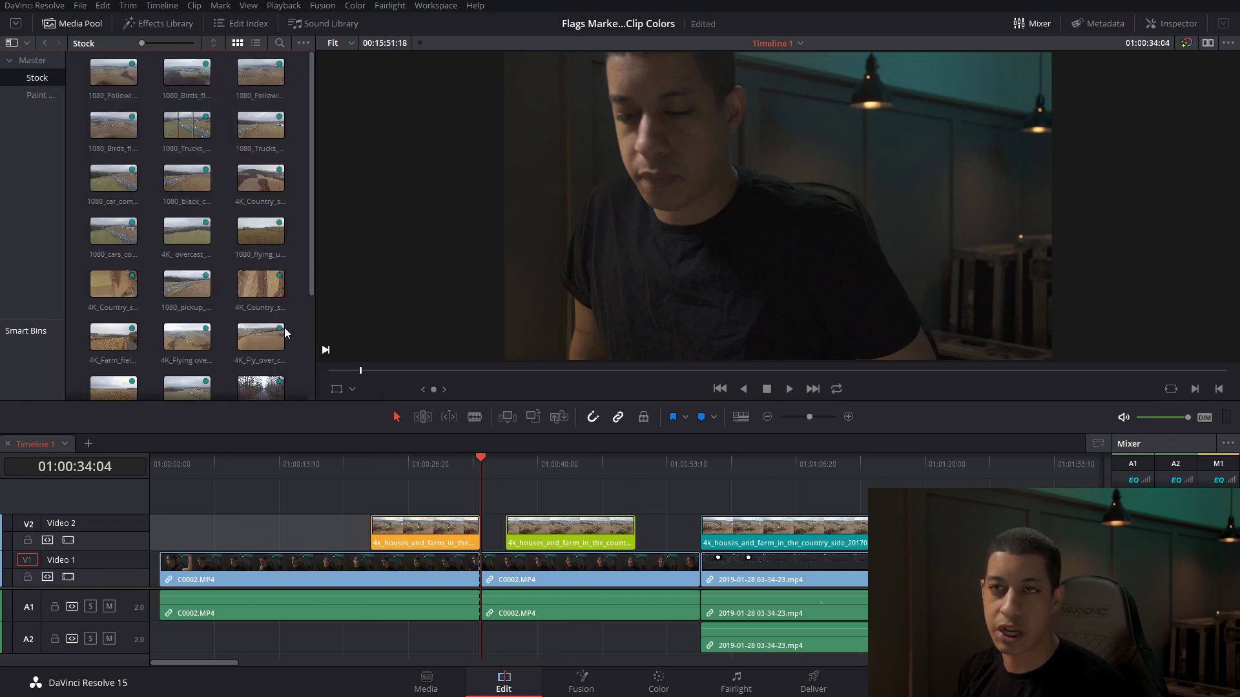
left_click(35, 63)
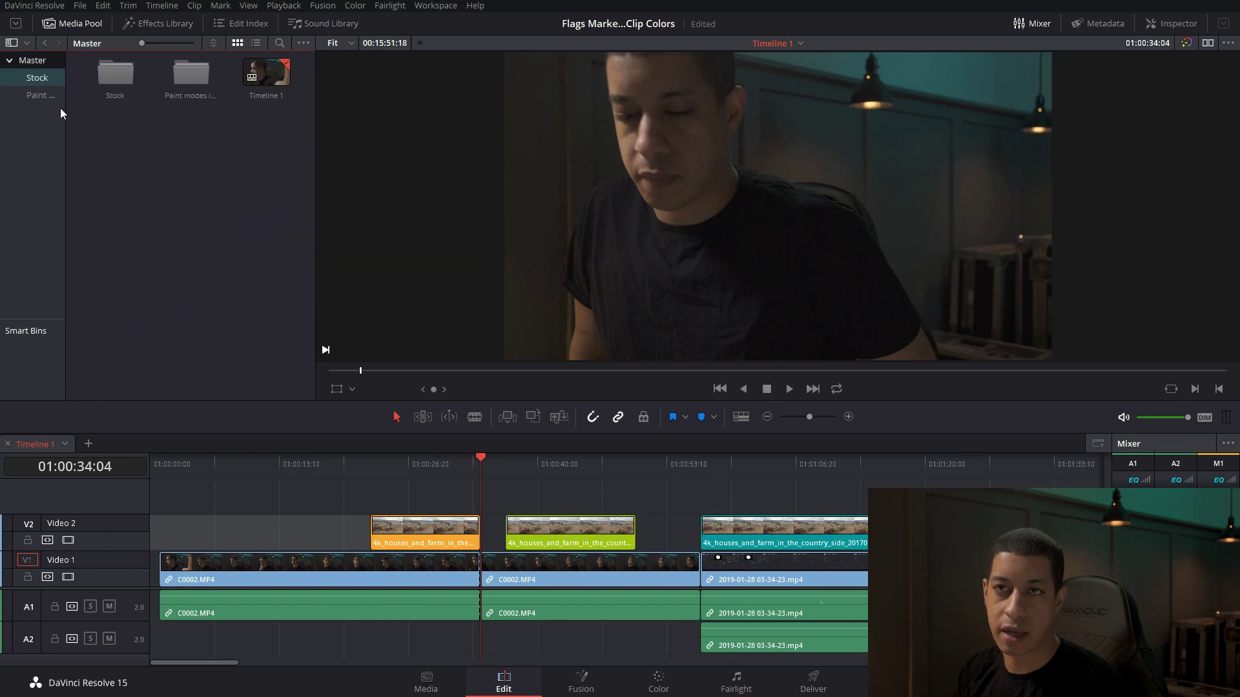
- Place the 1080_black_car clip from the Stock bin on Video 3 above the Teal houses clip's end, and move the Lime houses clip directly before it
left_click(15, 78)
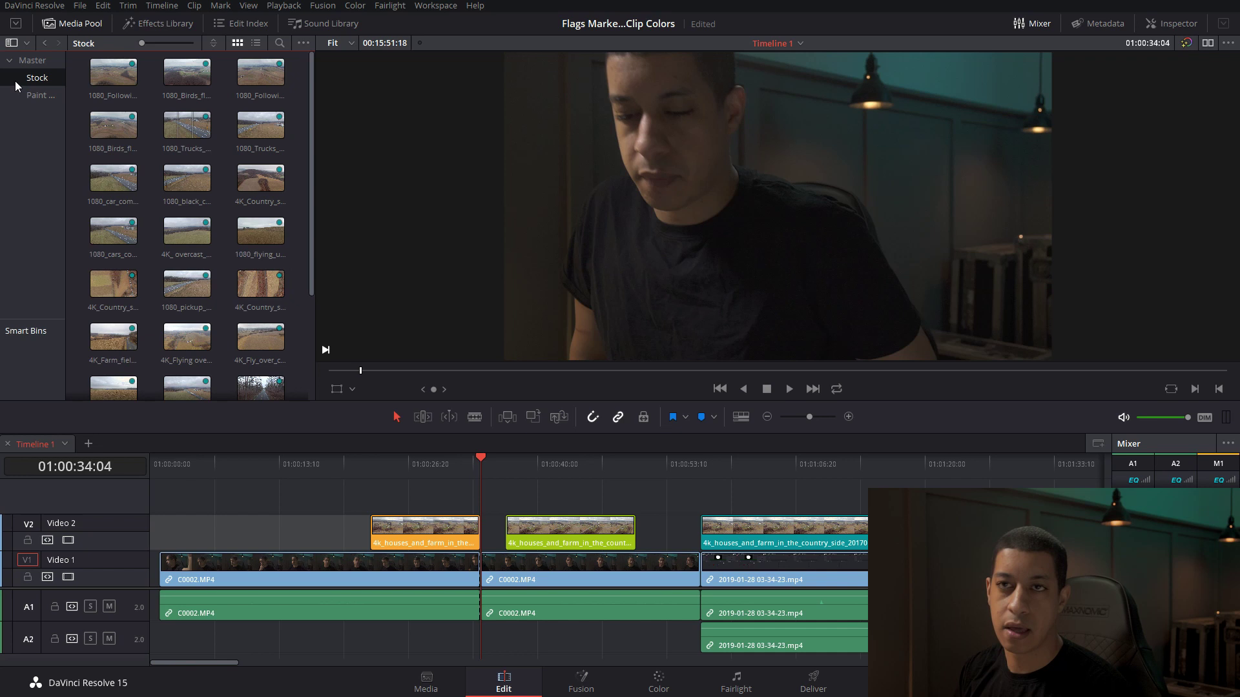
left_click_drag(194, 179, 808, 495)
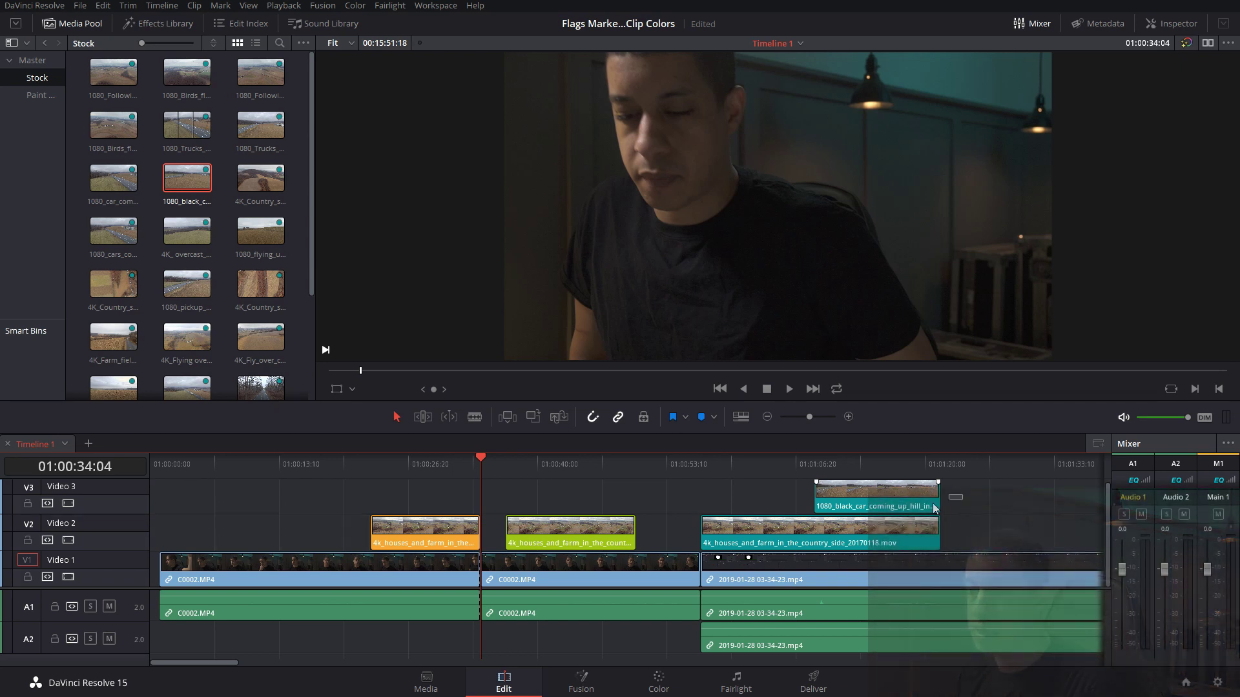
left_click_drag(957, 501, 846, 546)
left_click_drag(557, 536, 733, 492)
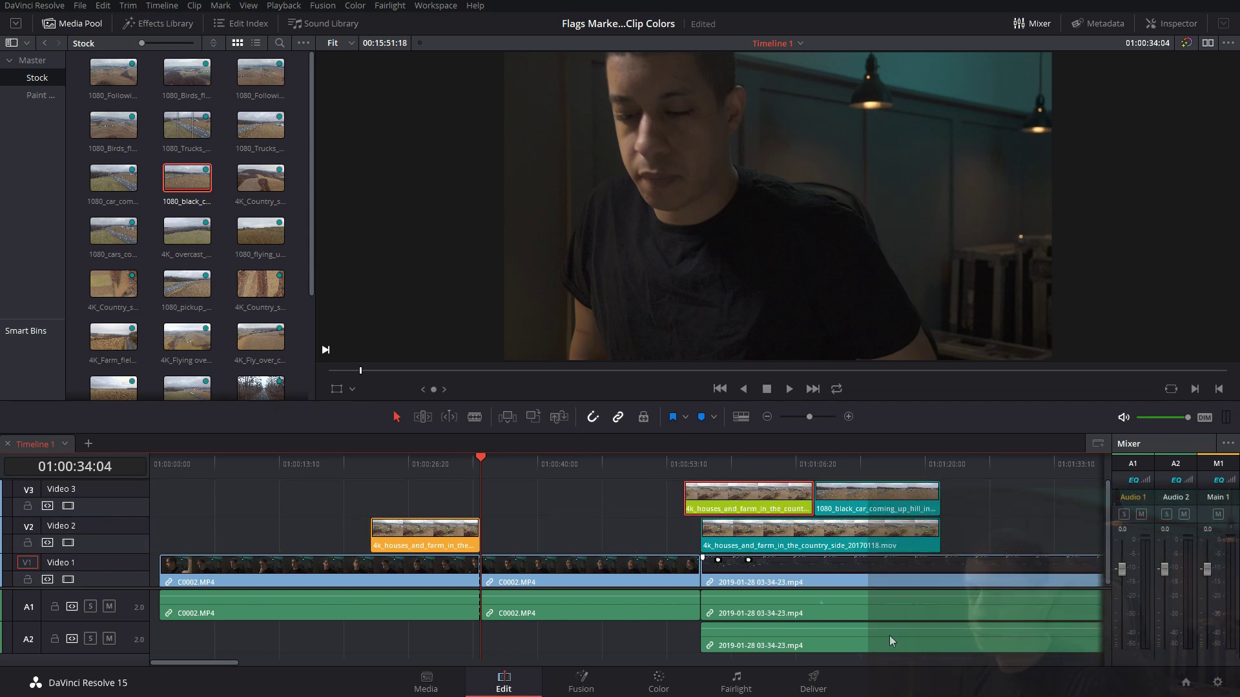
- Combine the Lime and Teal houses clips and the 1080_black_car clip into a new compound clip
right_click(769, 538)
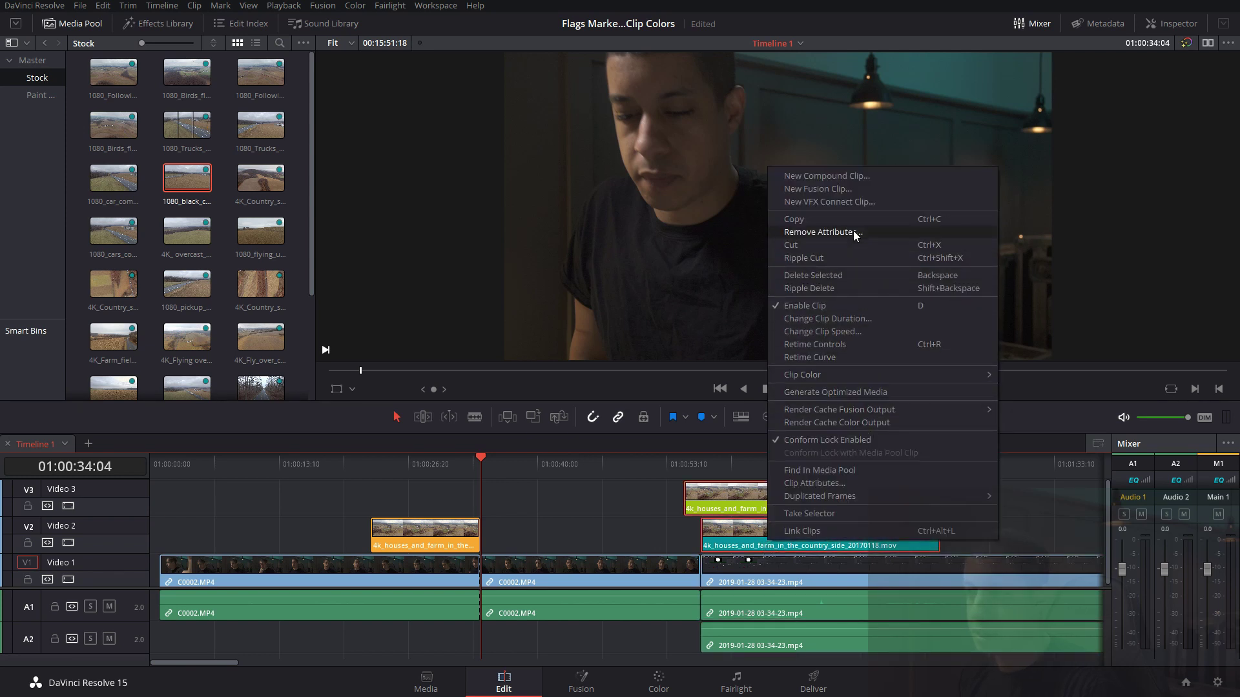
left_click(846, 175)
left_click(685, 380)
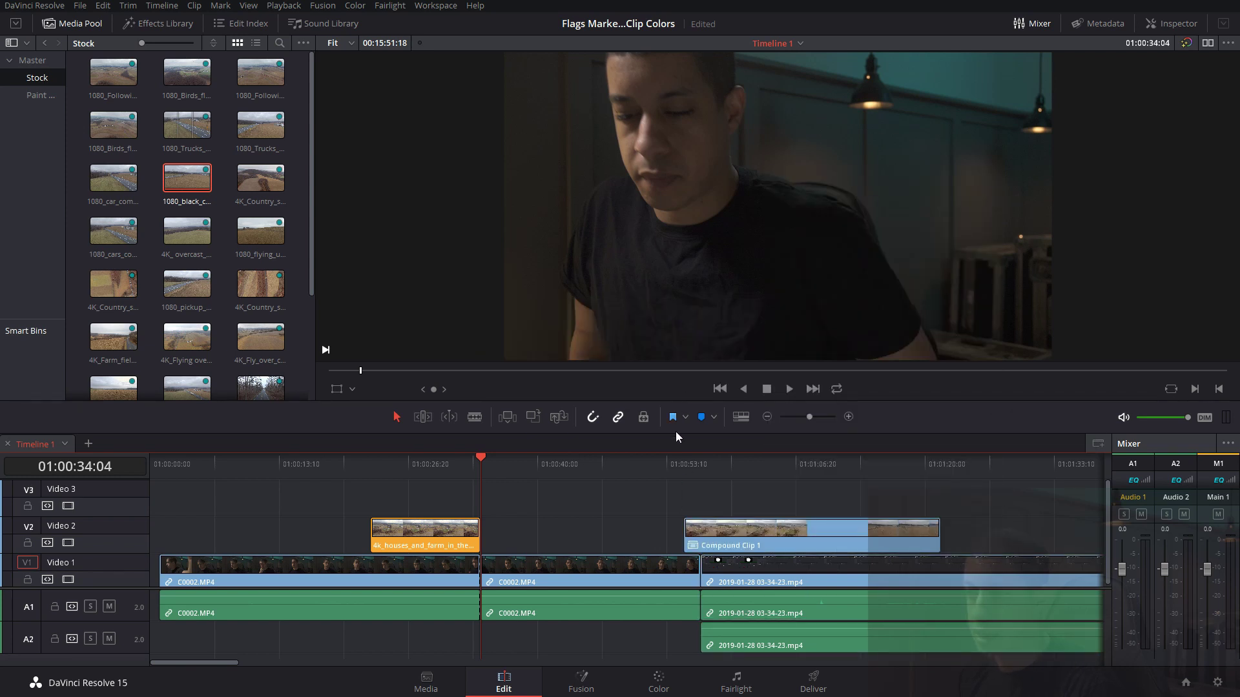
- Open the compound clip in its own timeline to examine its clip colors, and return to Timeline 1
left_click(709, 546)
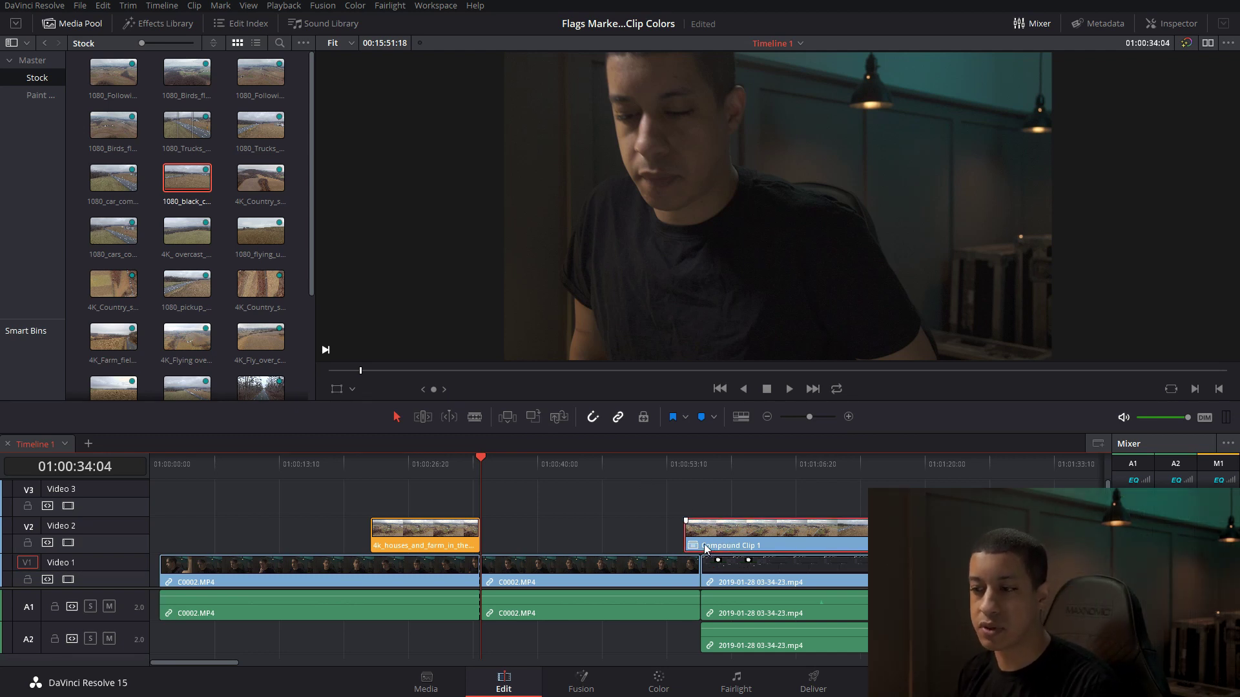
right_click(707, 547)
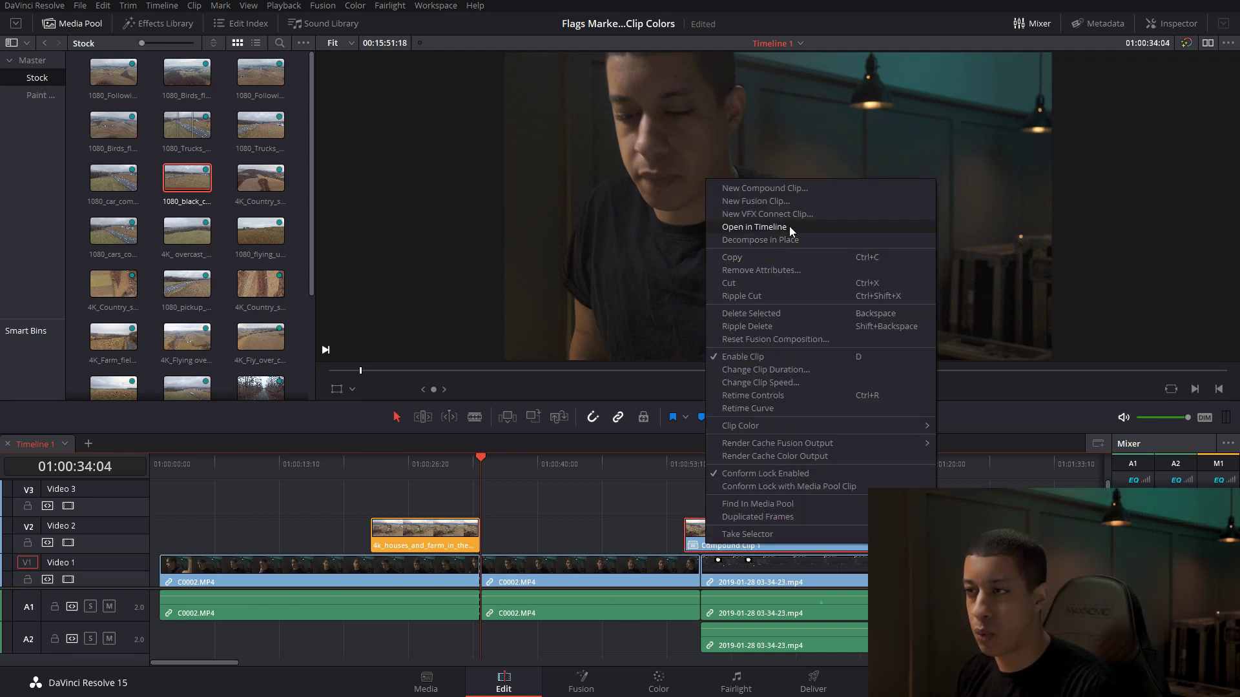
left_click(735, 228)
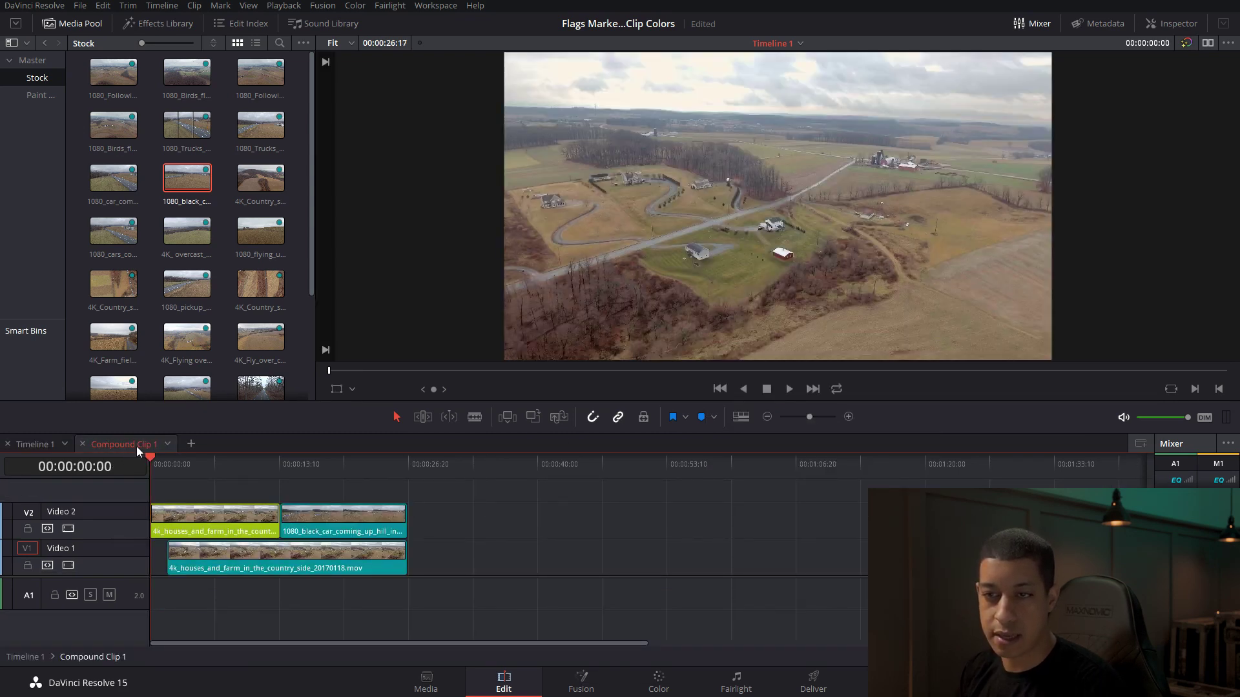
left_click(26, 446)
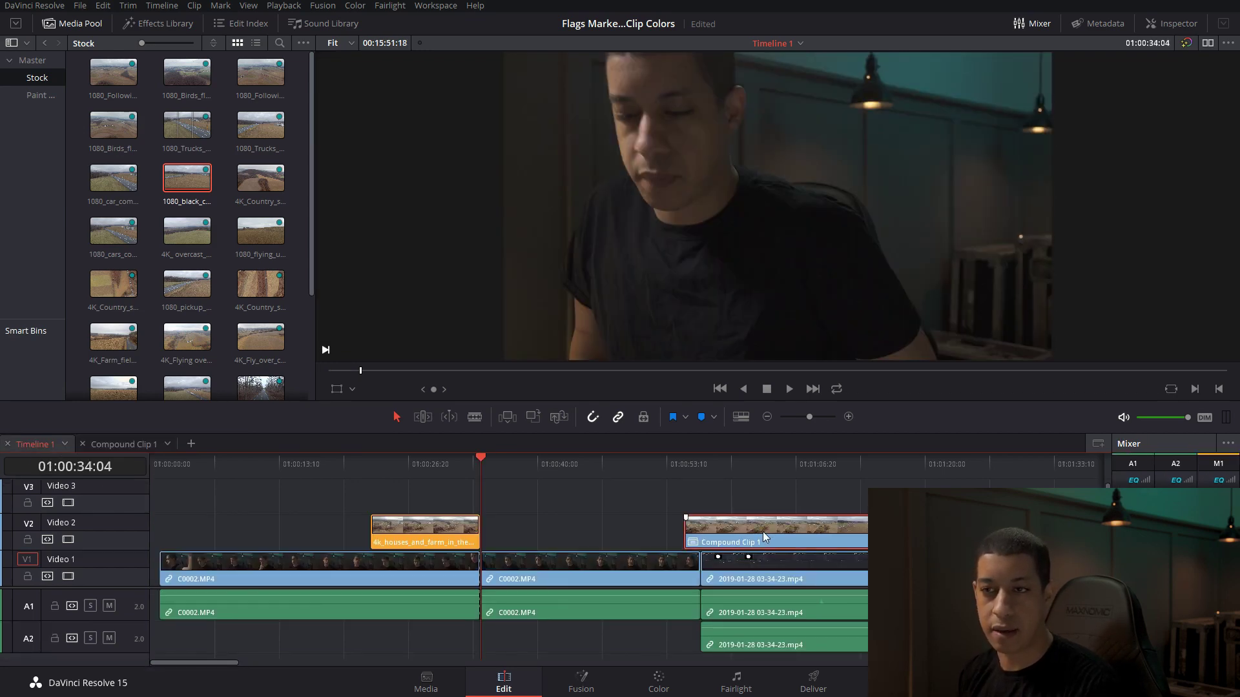
- Set the clip color of Compound Clip 1 in the Stock bin to Apricot
scroll(247, 301, "down", 3)
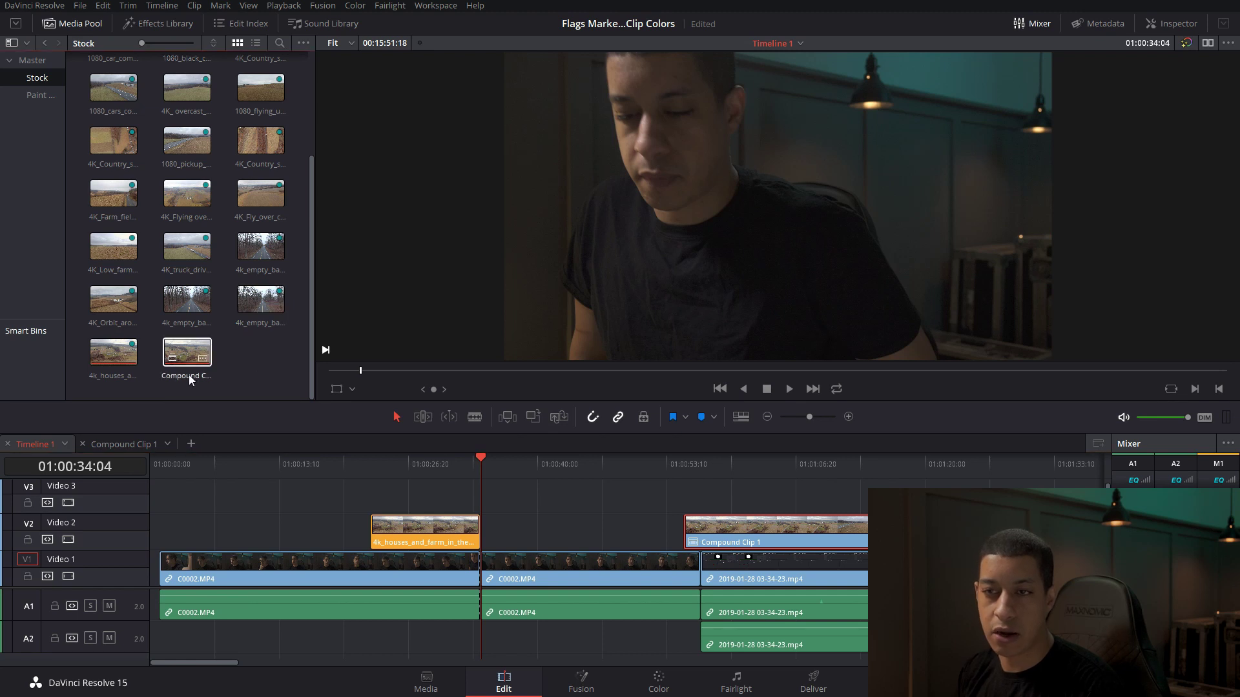
right_click(187, 353)
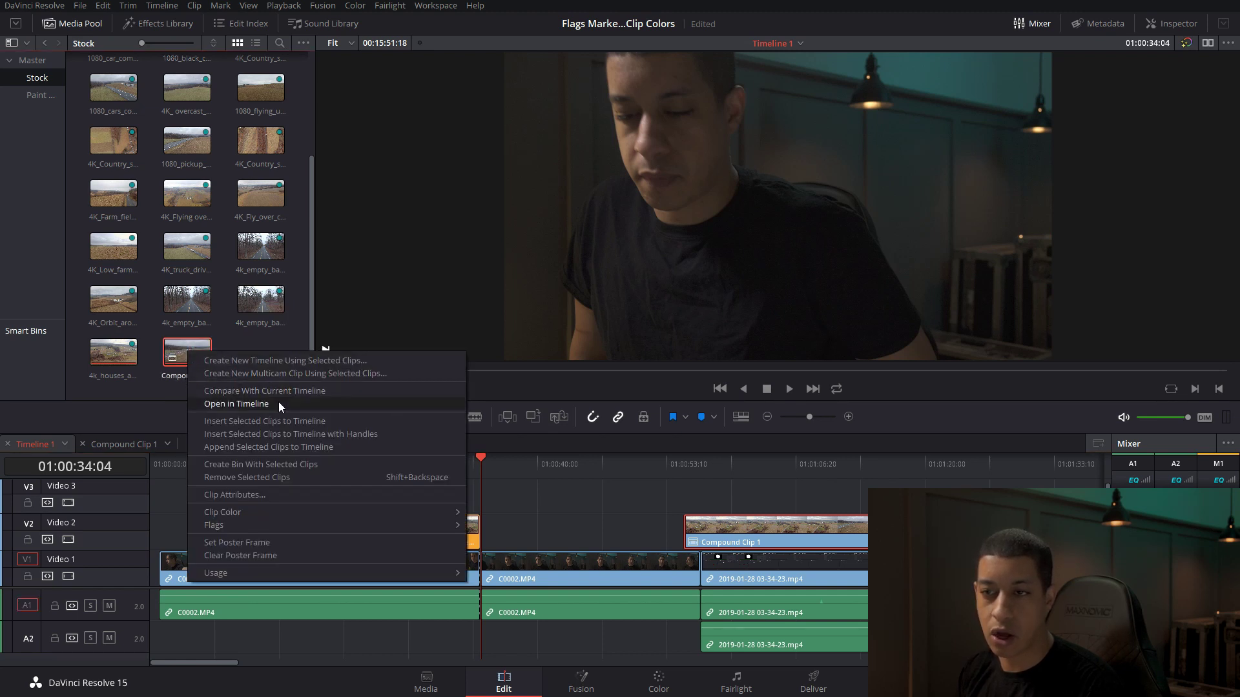
mouse_move(288, 515)
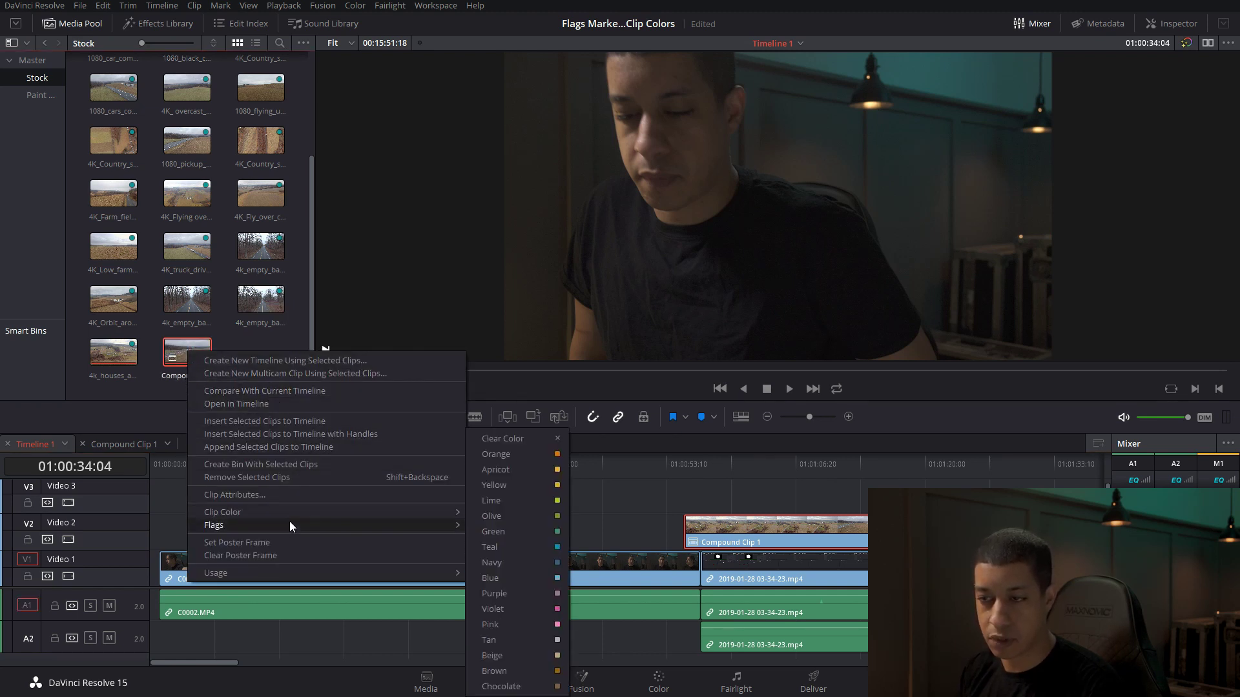
left_click(525, 466)
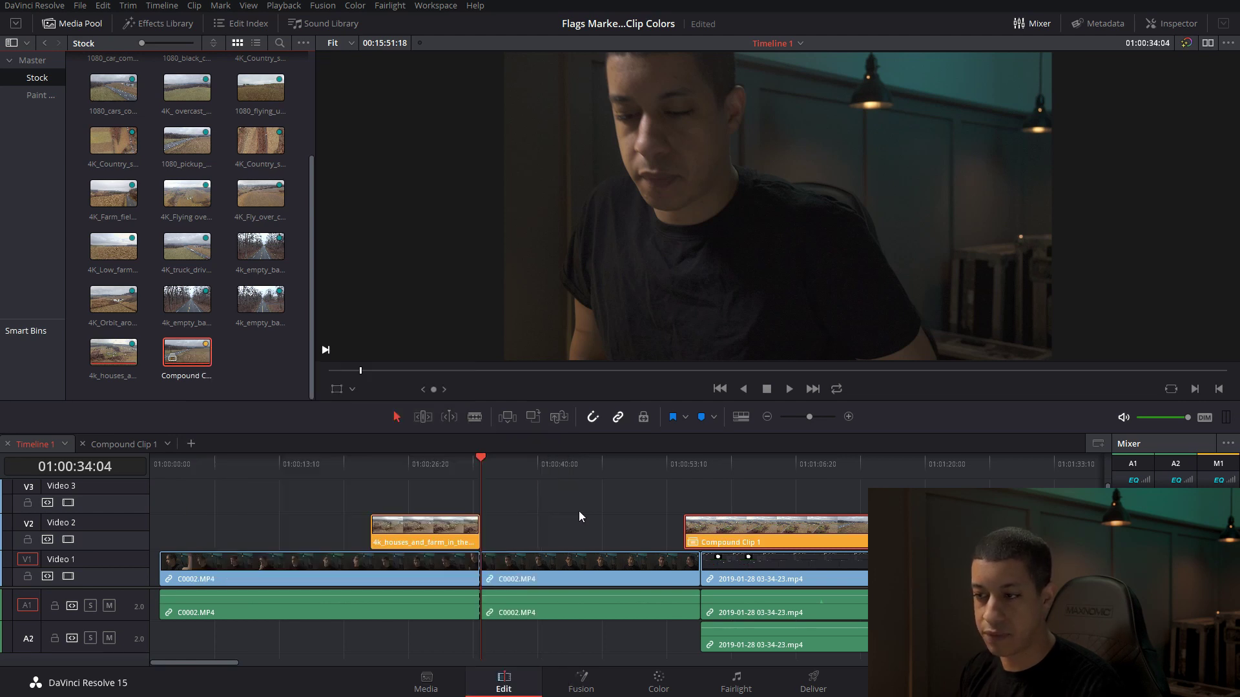
- Place another copy of Compound Clip 1 on Video 3 near the timeline's start, and delete the copy on Video 2
left_click_drag(187, 358, 243, 490)
left_click(706, 543)
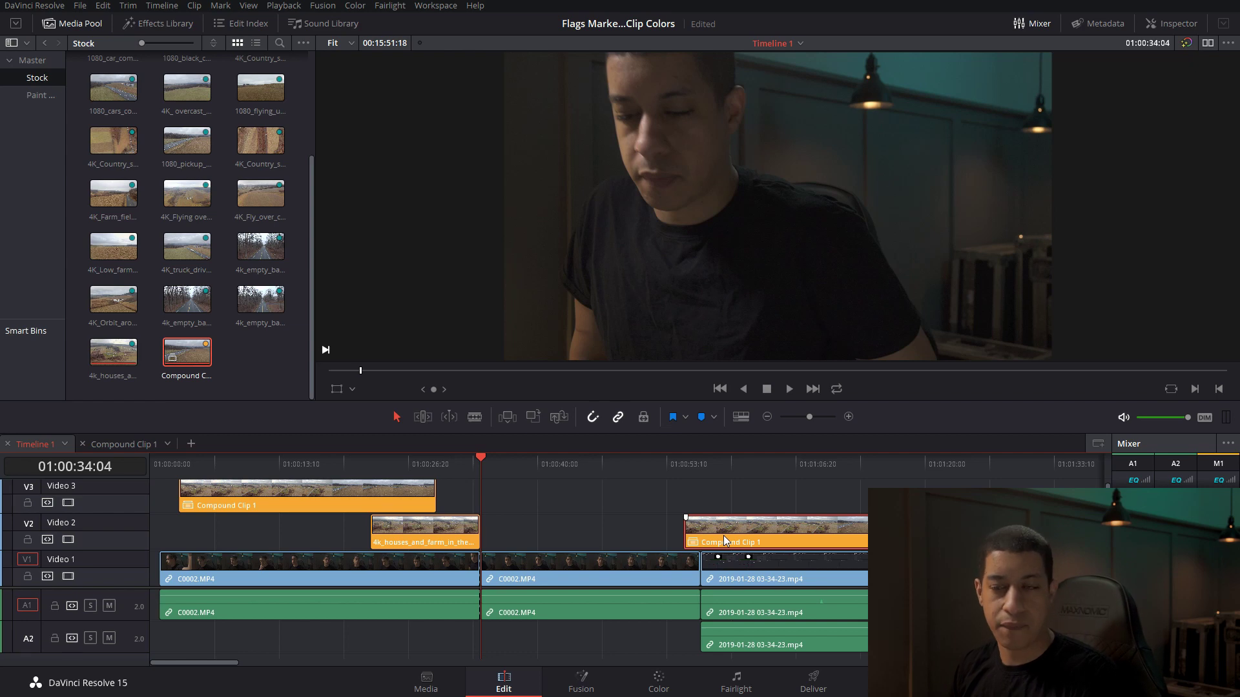
left_click_drag(717, 467, 832, 463)
left_click_drag(762, 542, 564, 539)
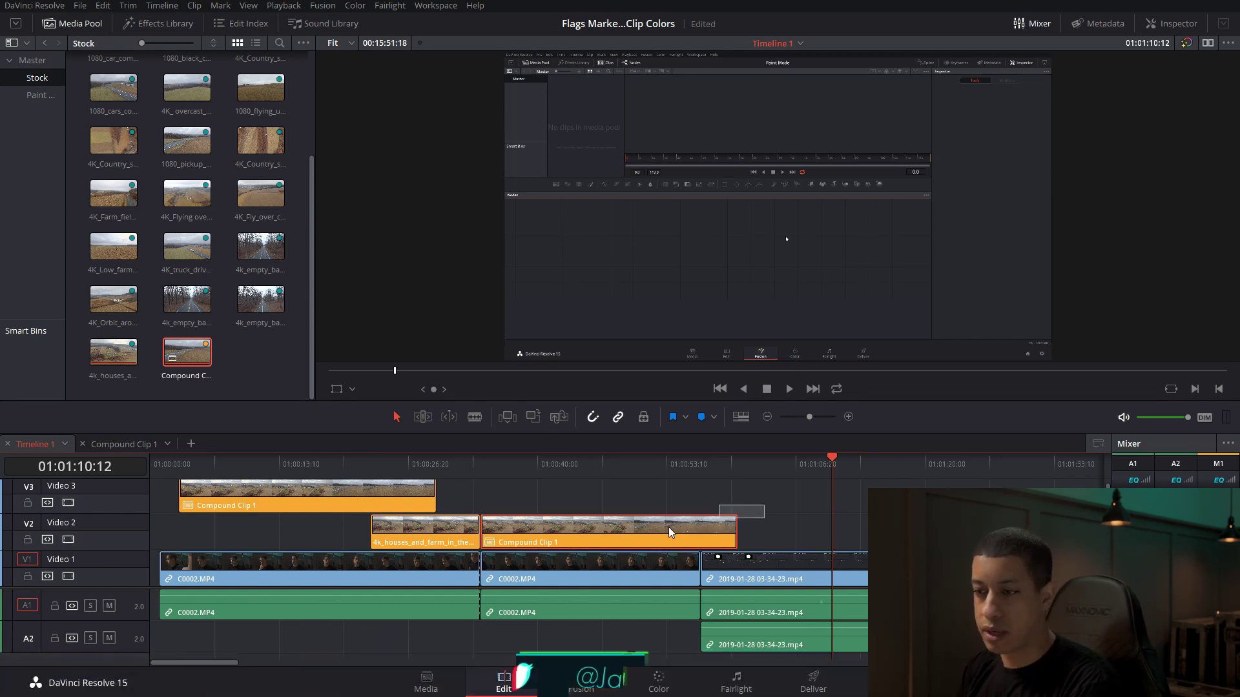
key("Delete")
left_click_drag(254, 343, 767, 542)
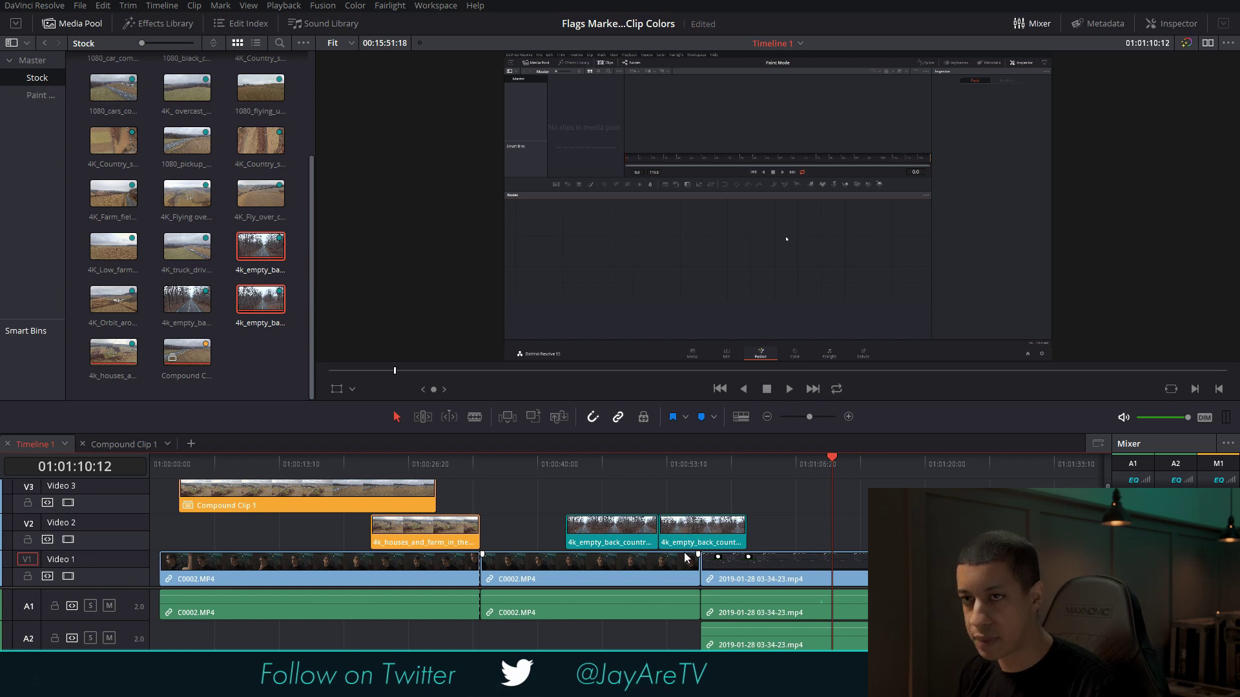
left_click(174, 254)
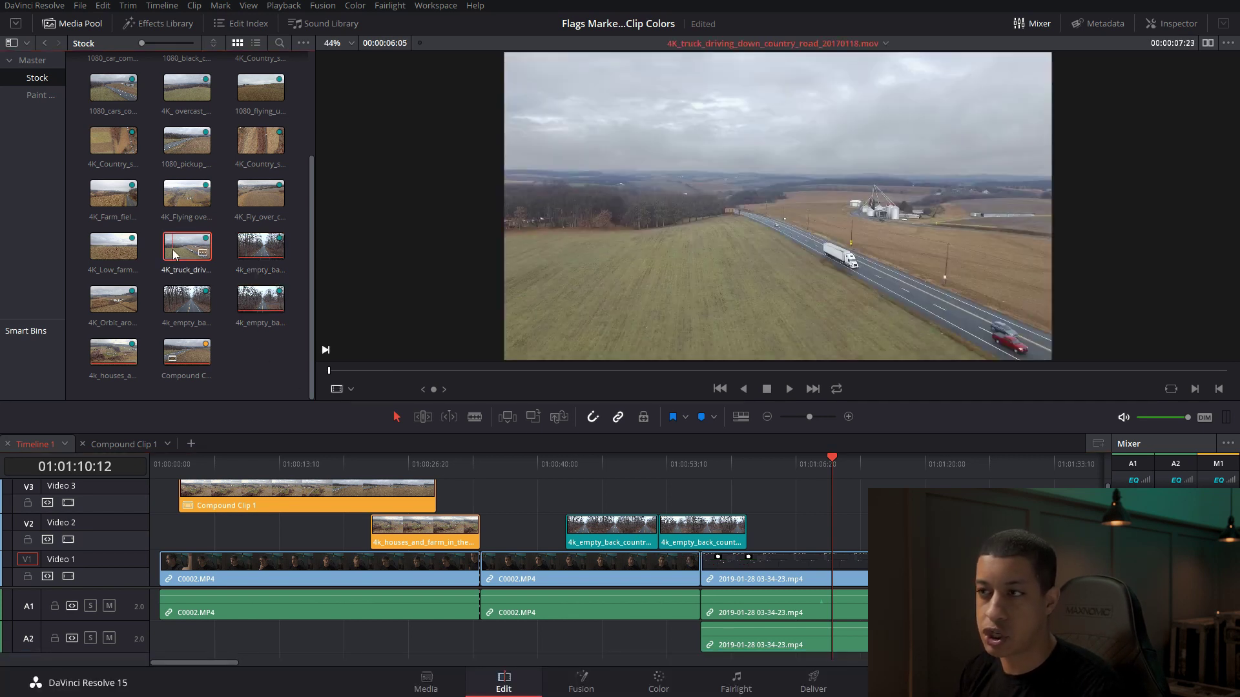
left_click_drag(382, 372, 671, 406)
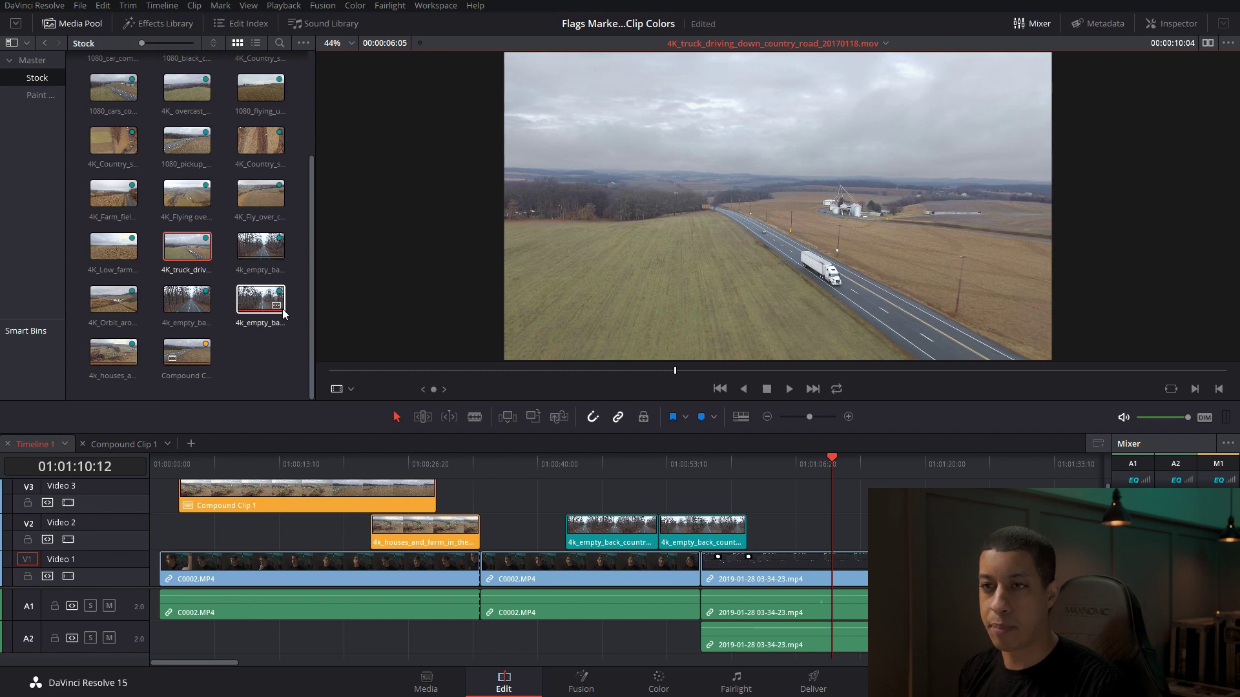
left_click_drag(177, 265, 846, 542)
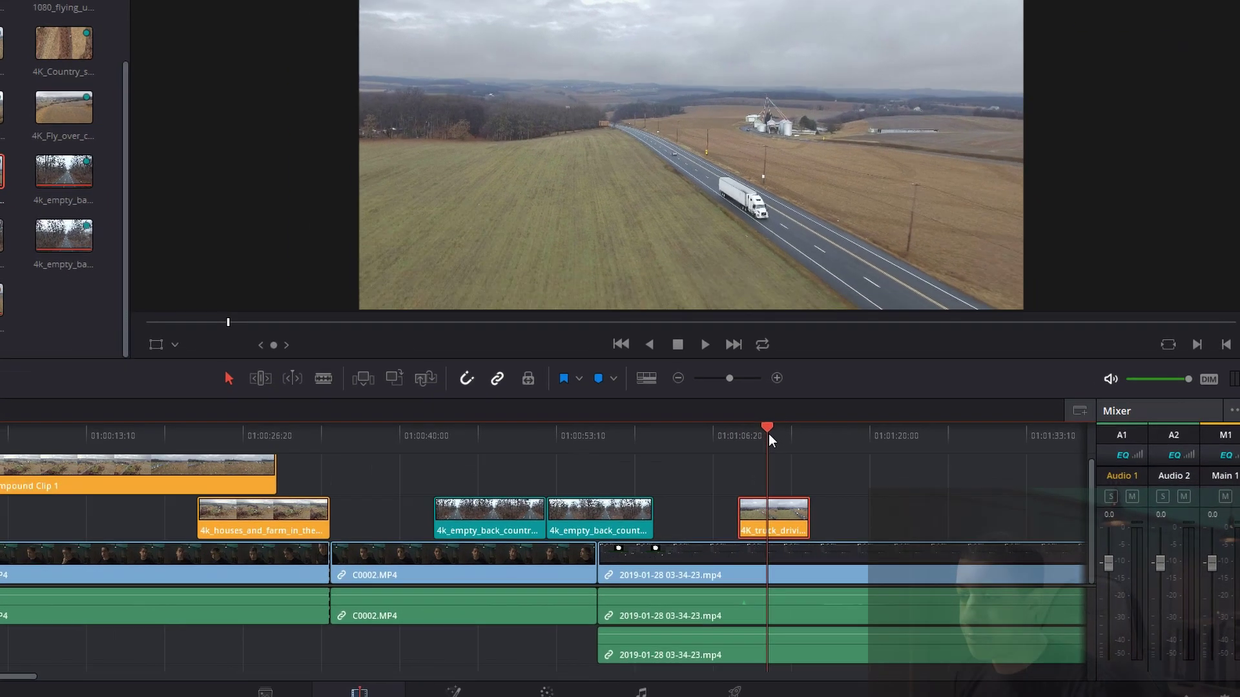
- Split the 4K_truck_driving clip on Video 2 and move its second part further along, giving that part a purple clip color
key("ctrl+backslash")
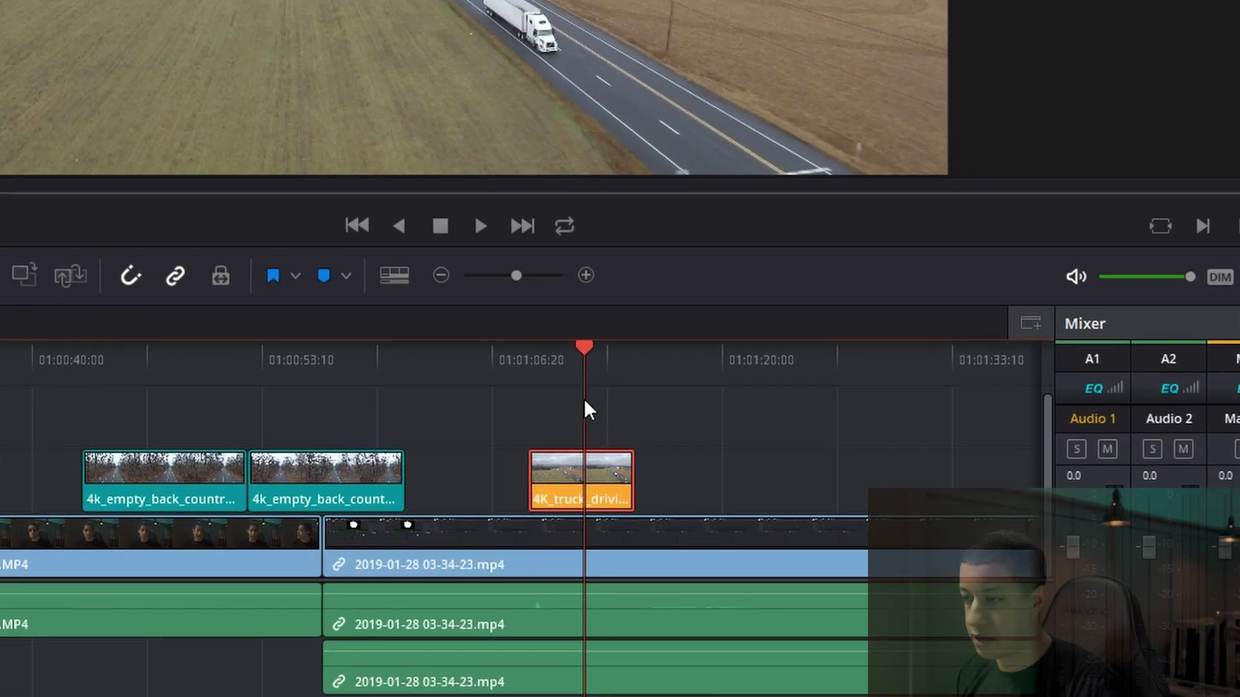
left_click_drag(447, 449, 692, 460)
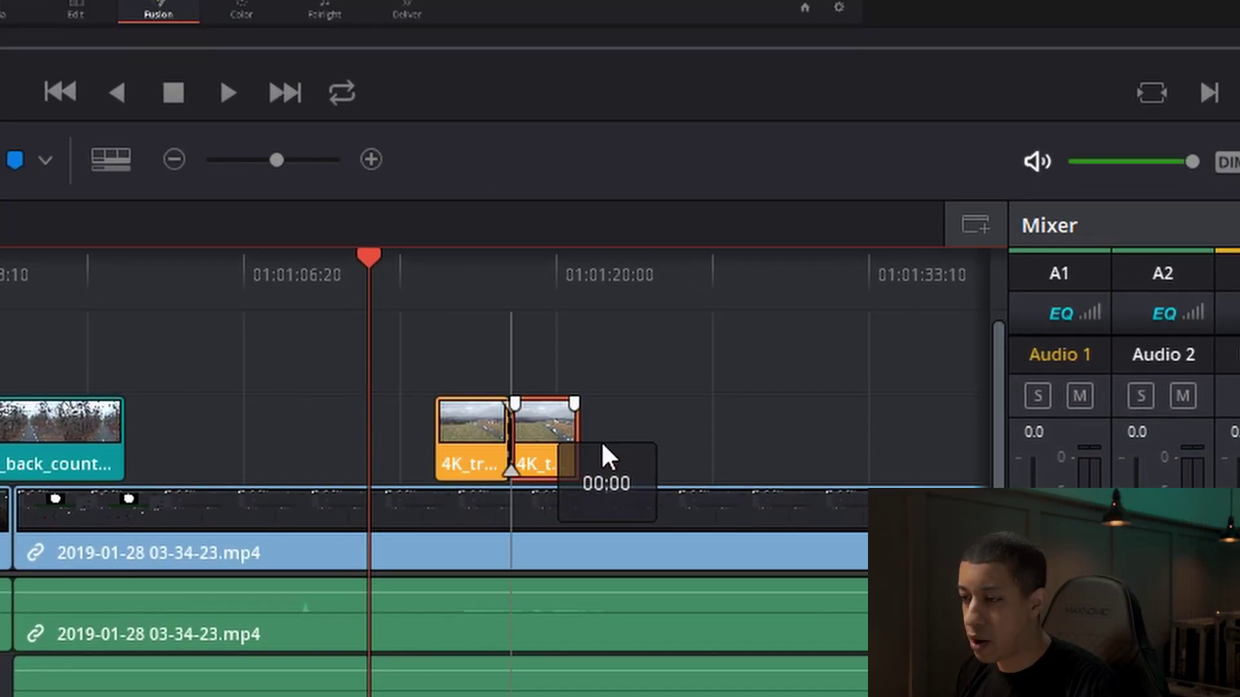
left_click(653, 455)
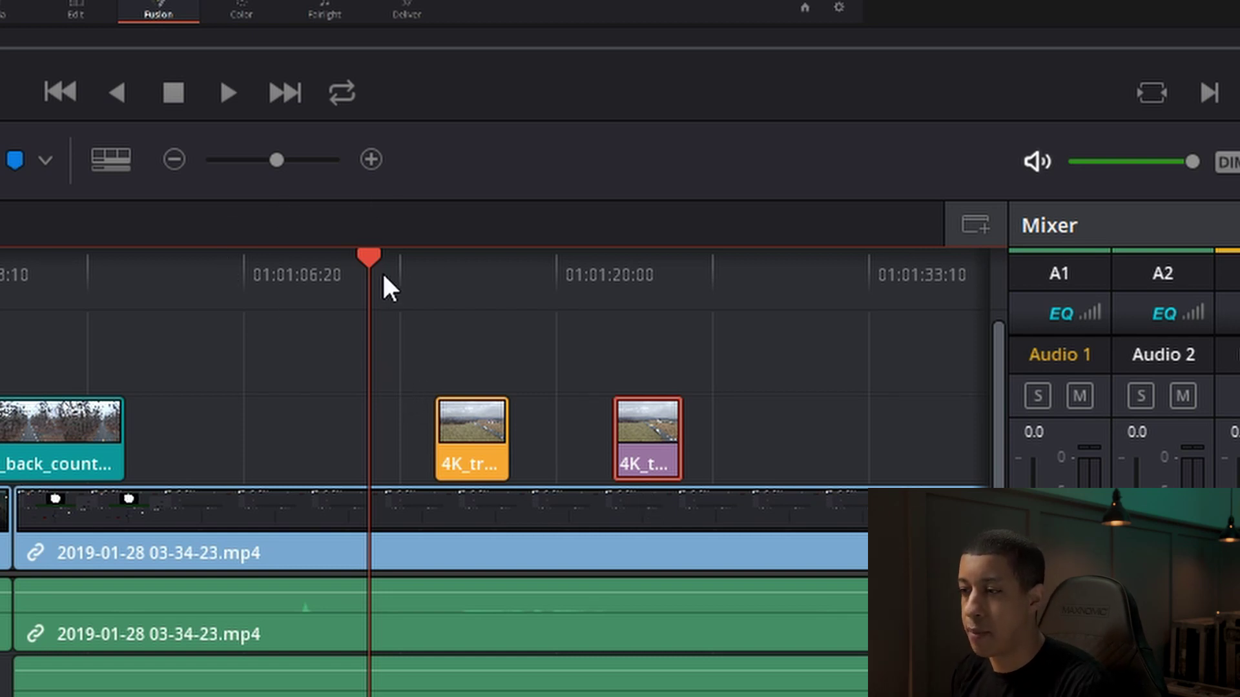
- Add a blue flag to the first part of the truck clip, and move the purple part to before the houses clip on Video 2
left_click_drag(382, 271, 423, 272)
left_click(468, 468)
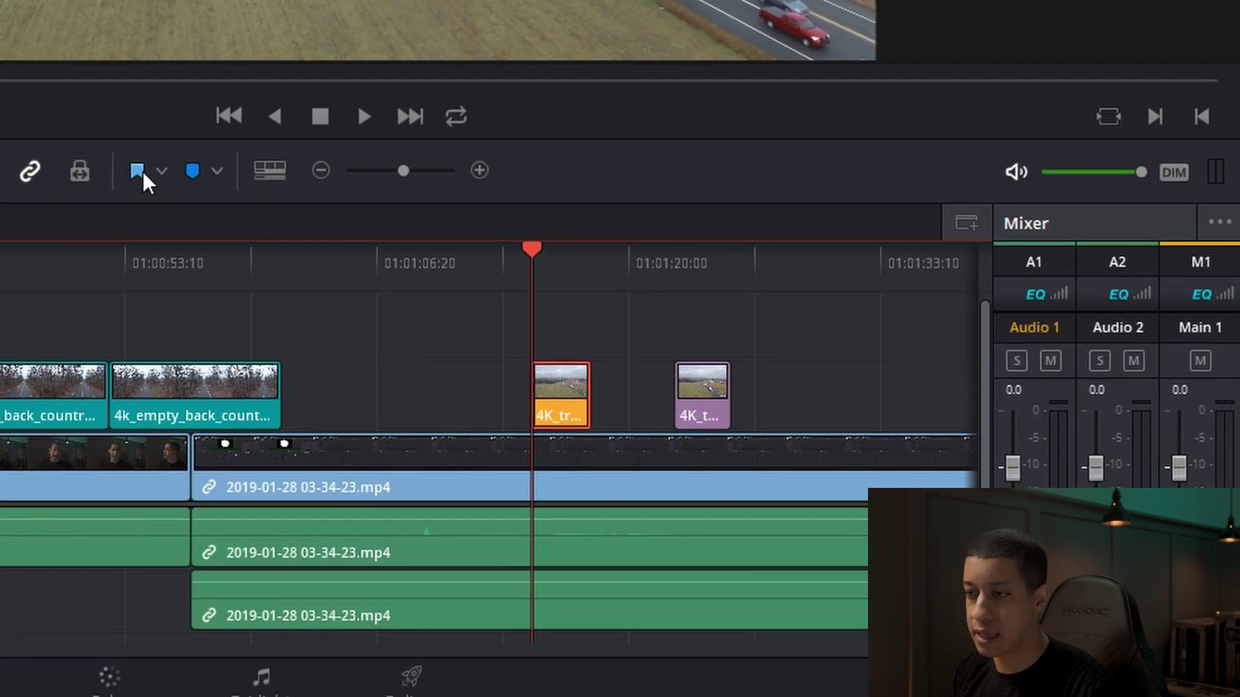
left_click(137, 171)
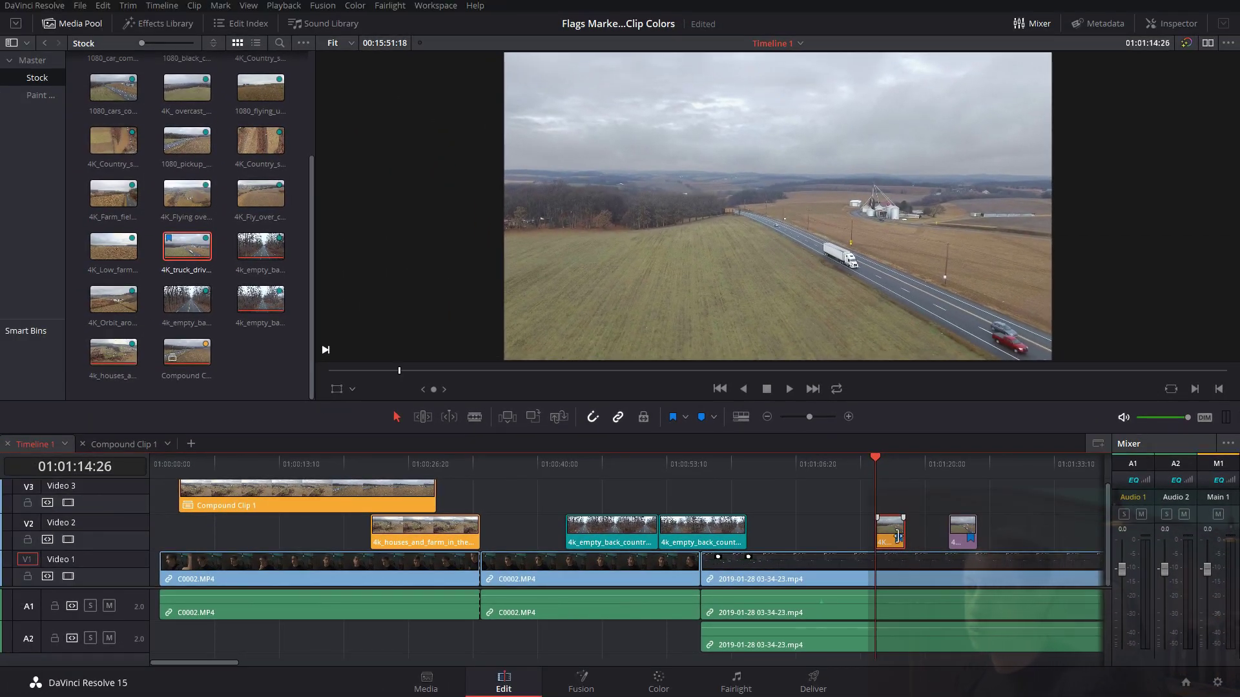
left_click_drag(957, 540, 273, 541)
- Examine the clips' flags and colors on the Fusion and Color pages, and return to the Edit page
left_click(579, 682)
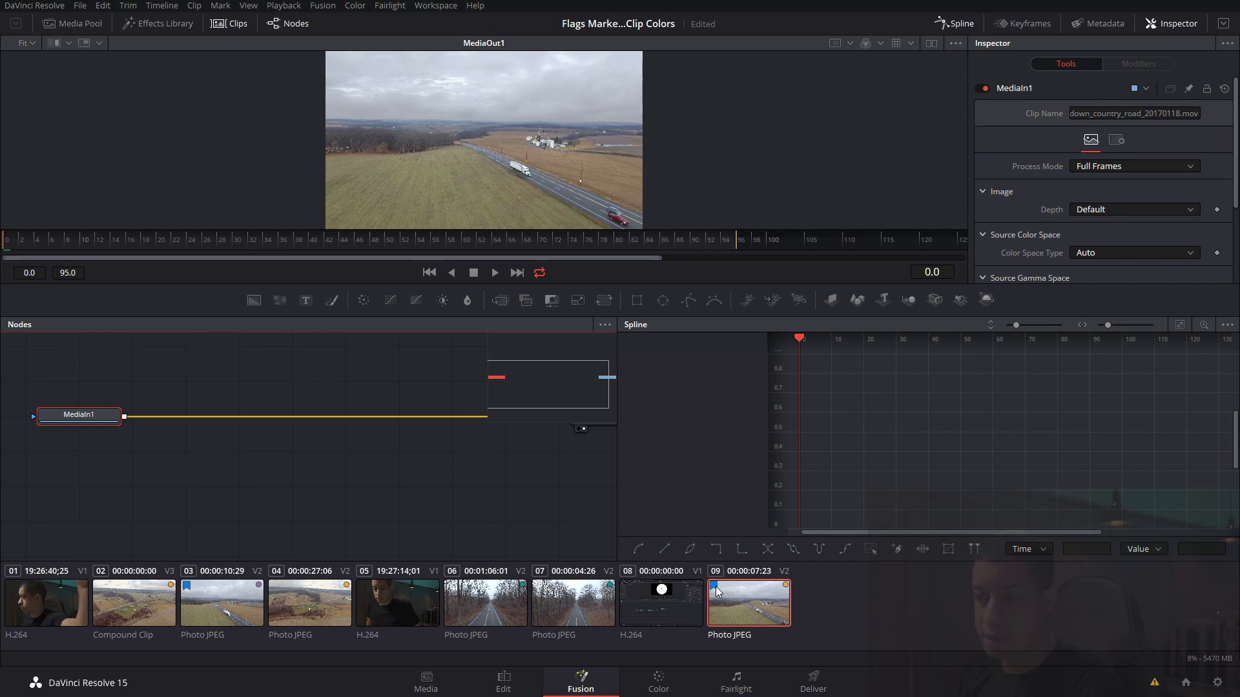
left_click(657, 684)
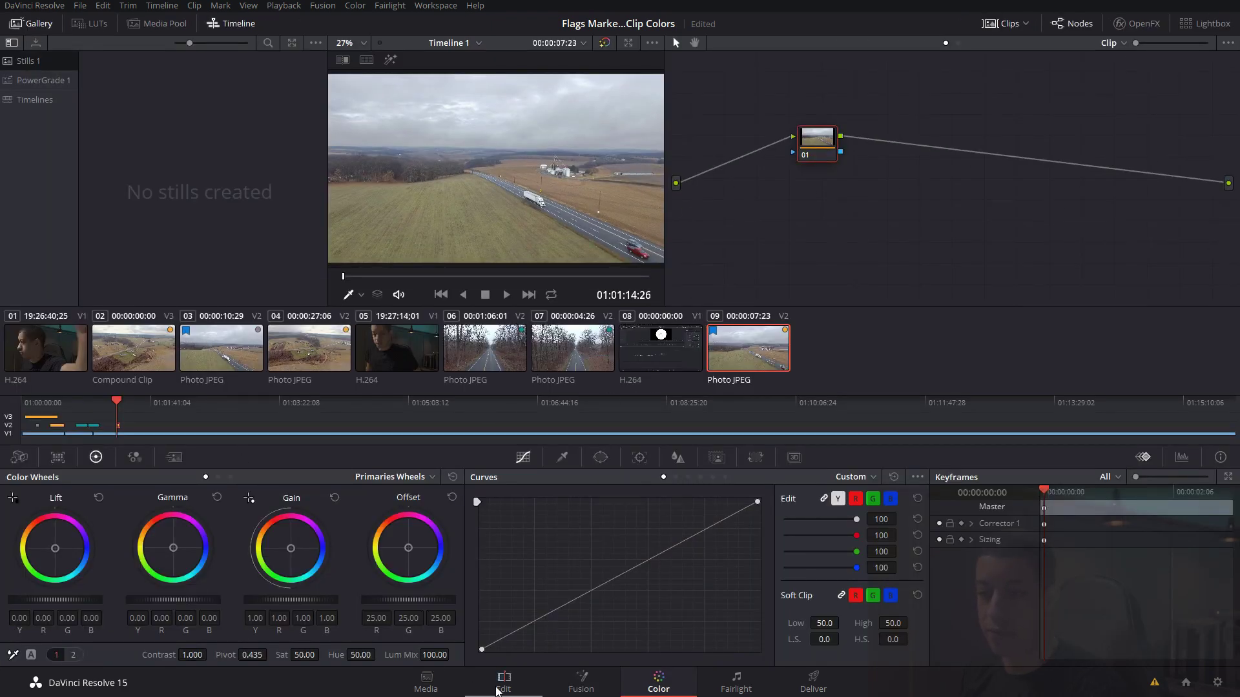
left_click(502, 685)
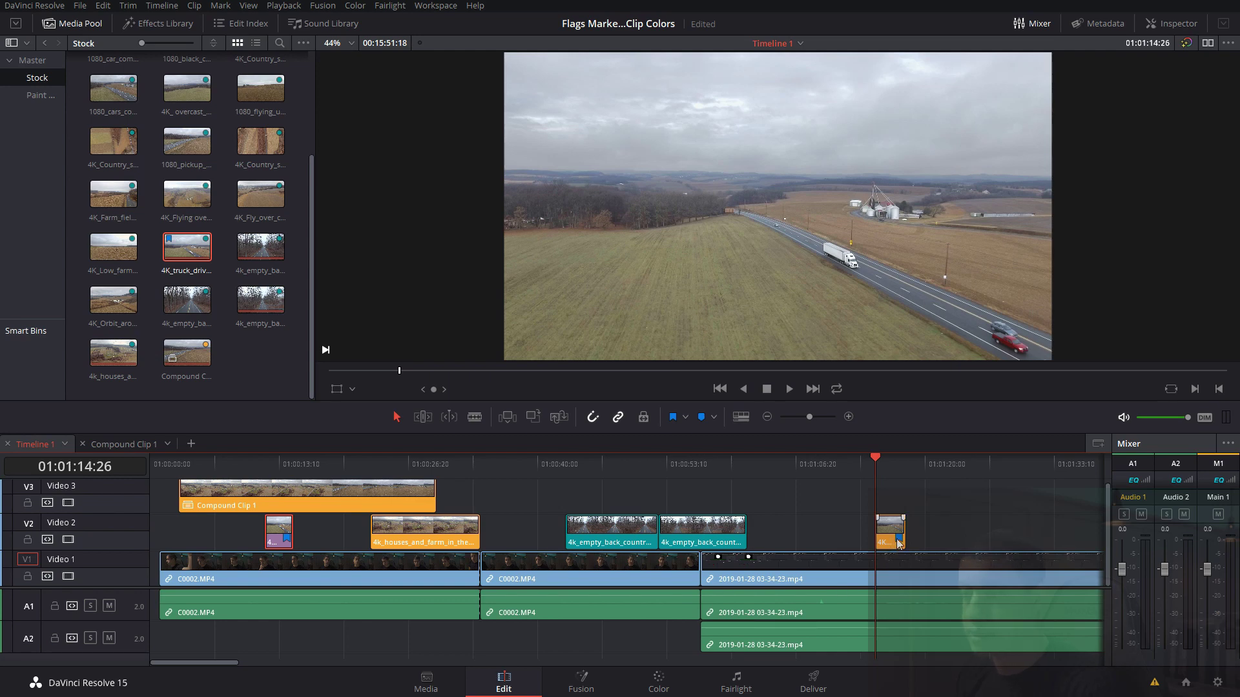
- Add the note "blur the truck" to the blue flag of the orange truck clip on Video 2
double_click(899, 538)
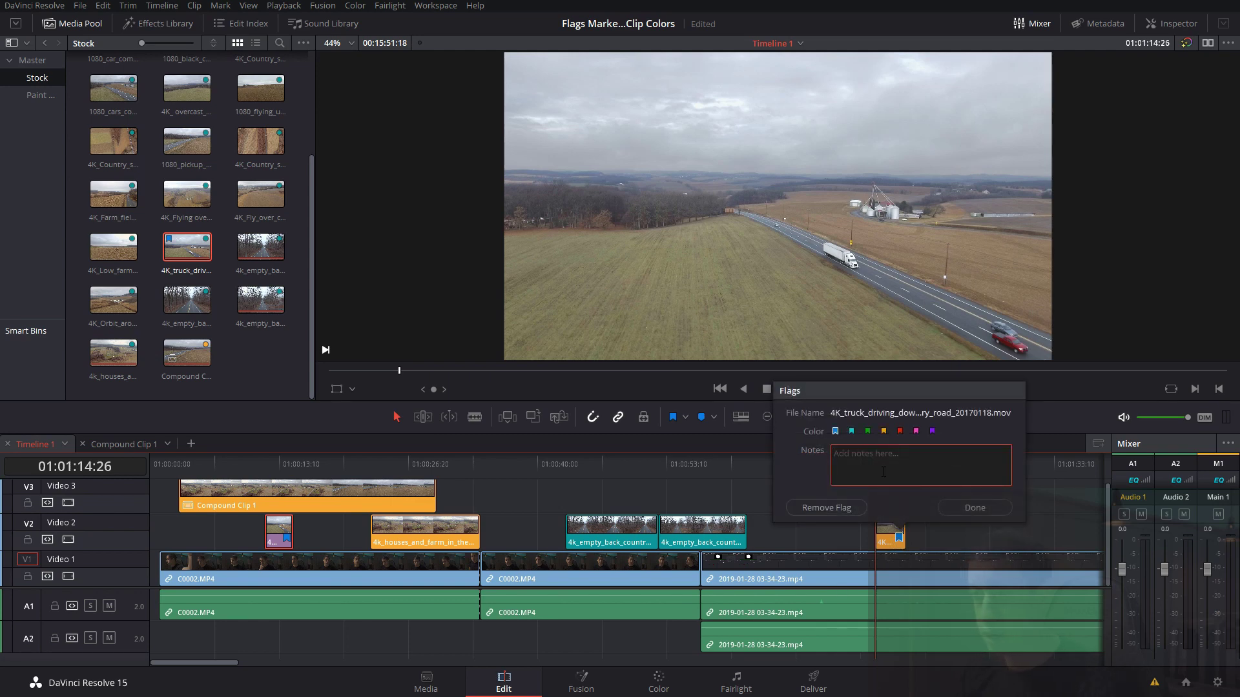
type("blur the truck")
left_click(972, 507)
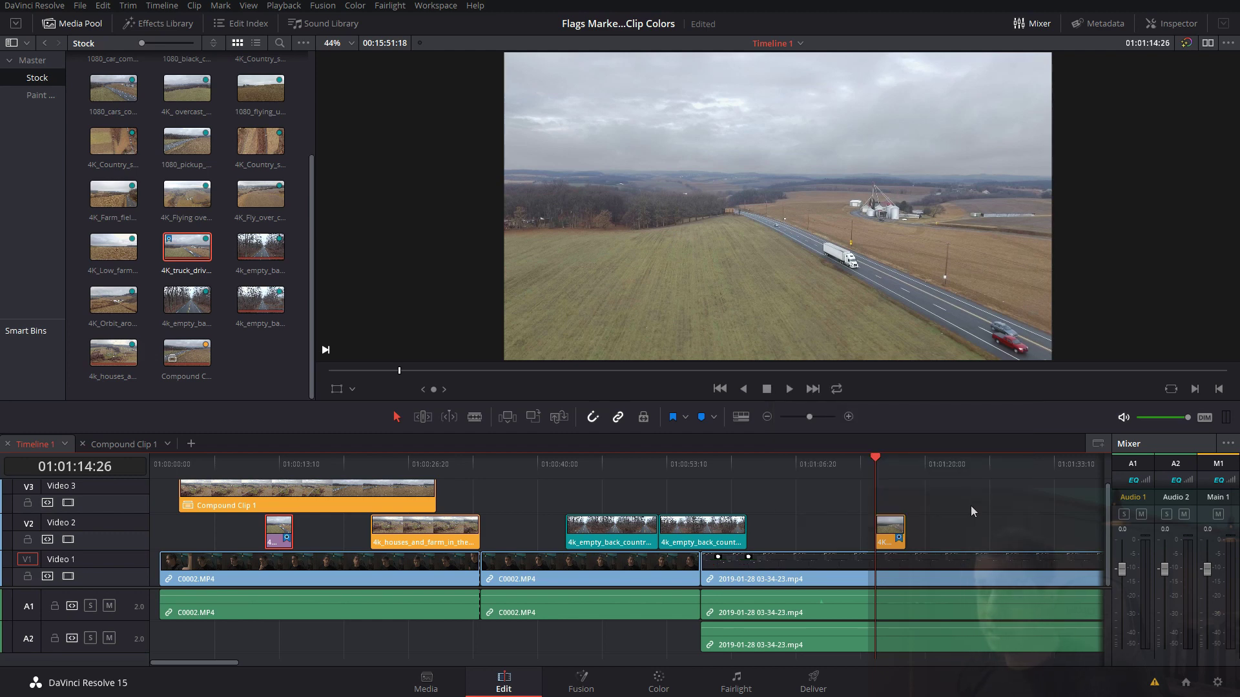
- Check the truck clip's flag note on the Fusion and Color pages, and look at the blur controls on the Color page
left_click(604, 683)
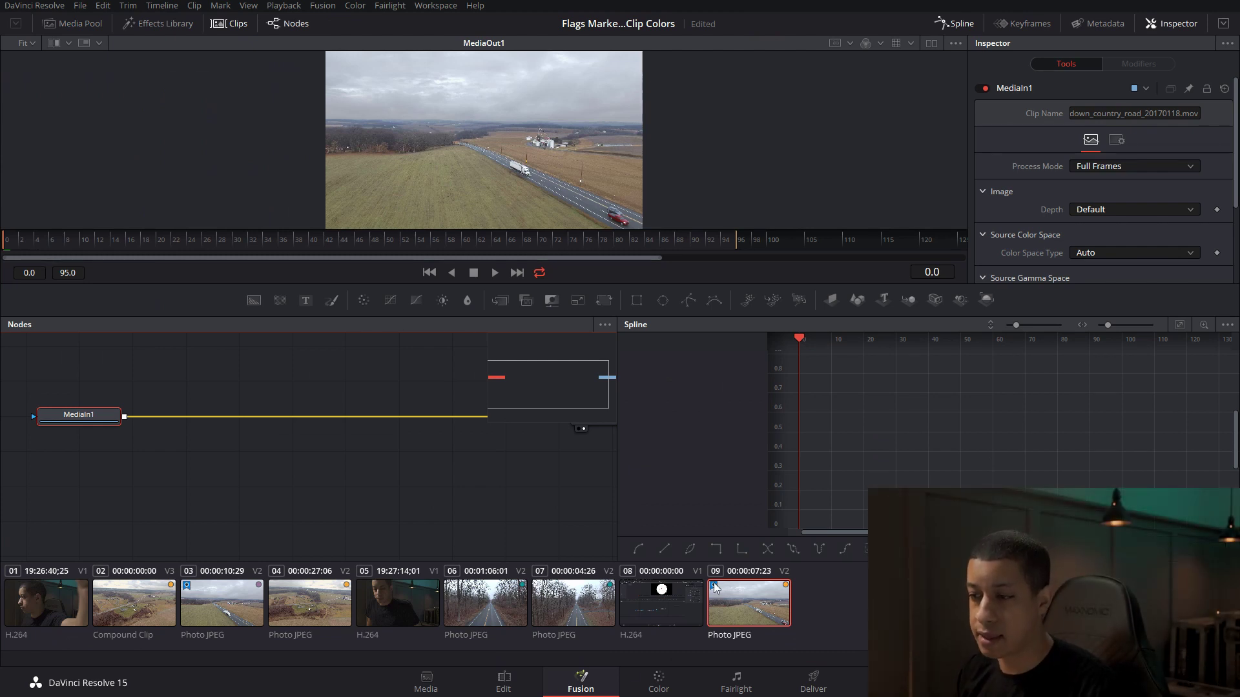
double_click(582, 429)
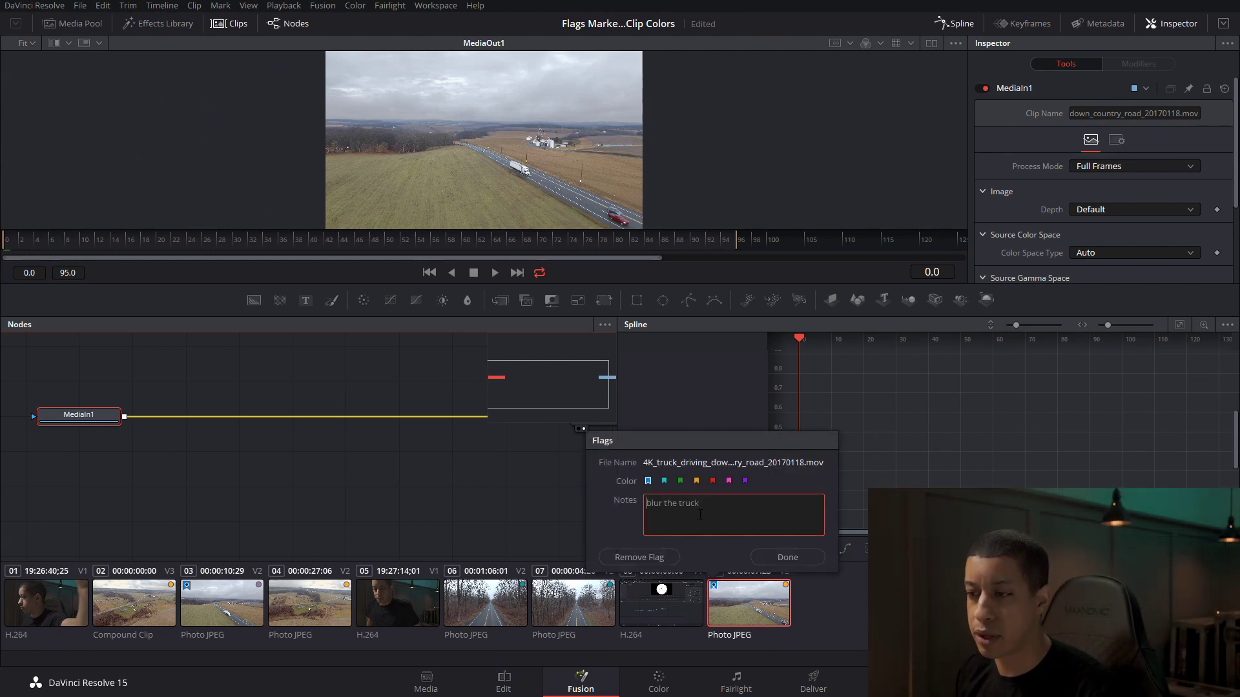
left_click(785, 558)
left_click(659, 688)
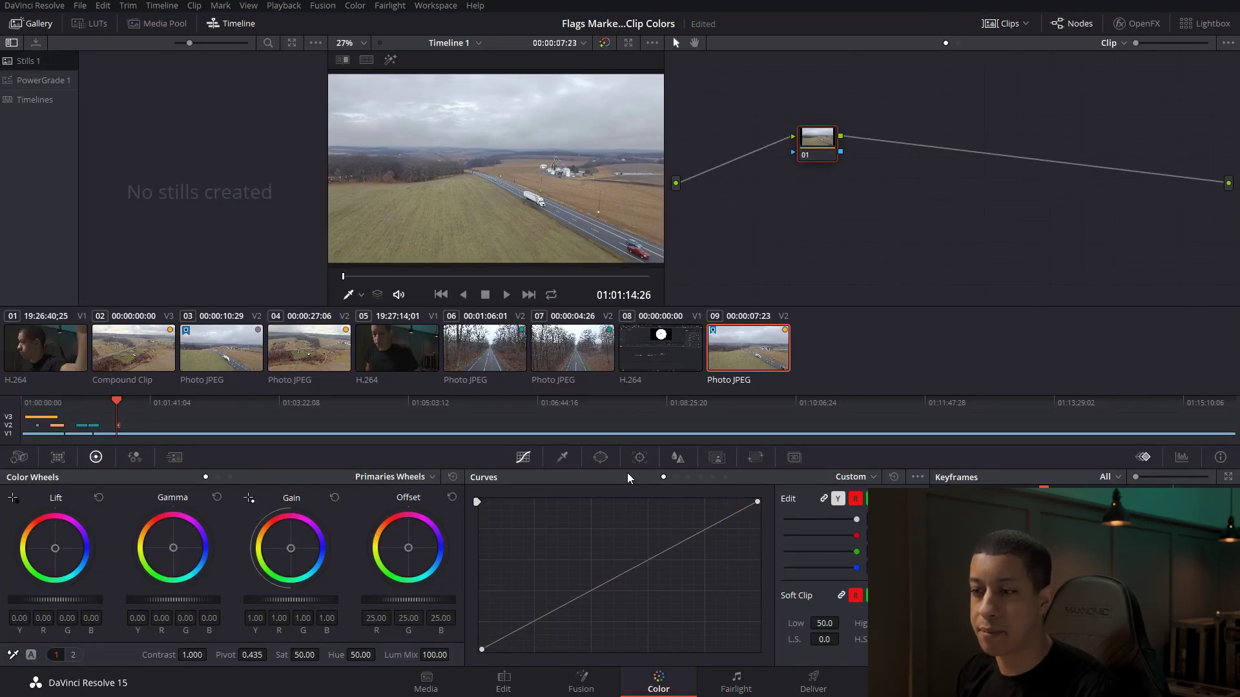
left_click(602, 459)
left_click(677, 457)
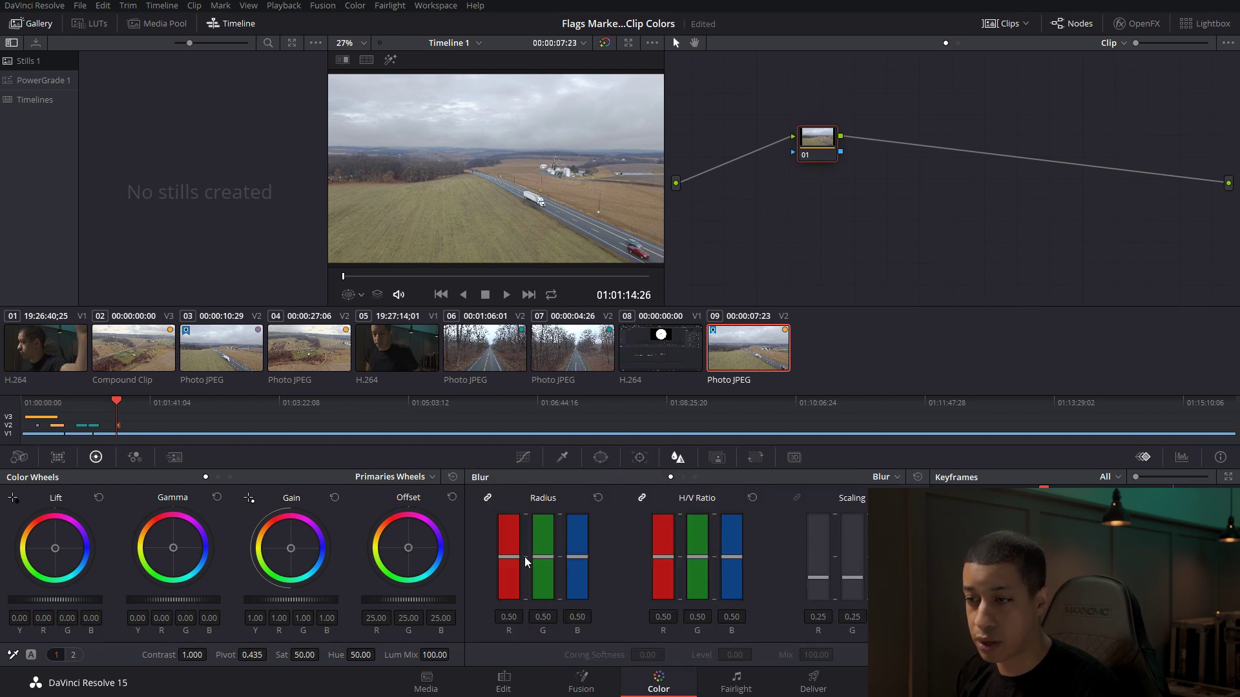
left_click(712, 330)
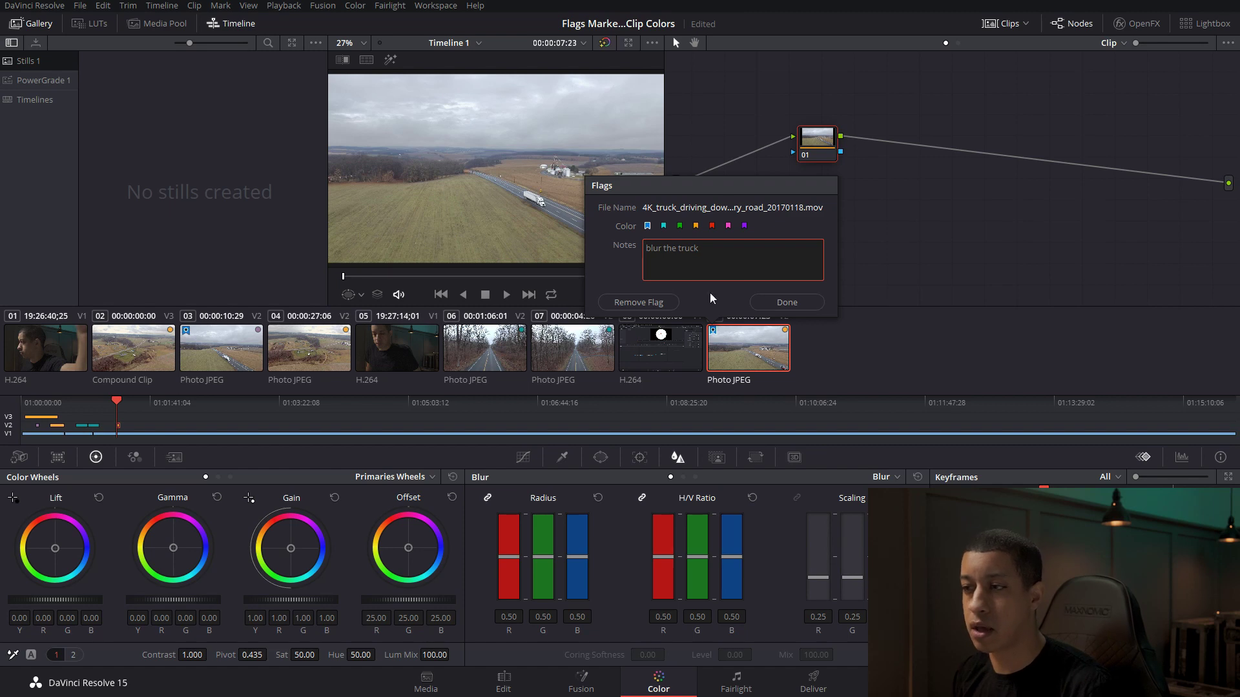
left_click(753, 304)
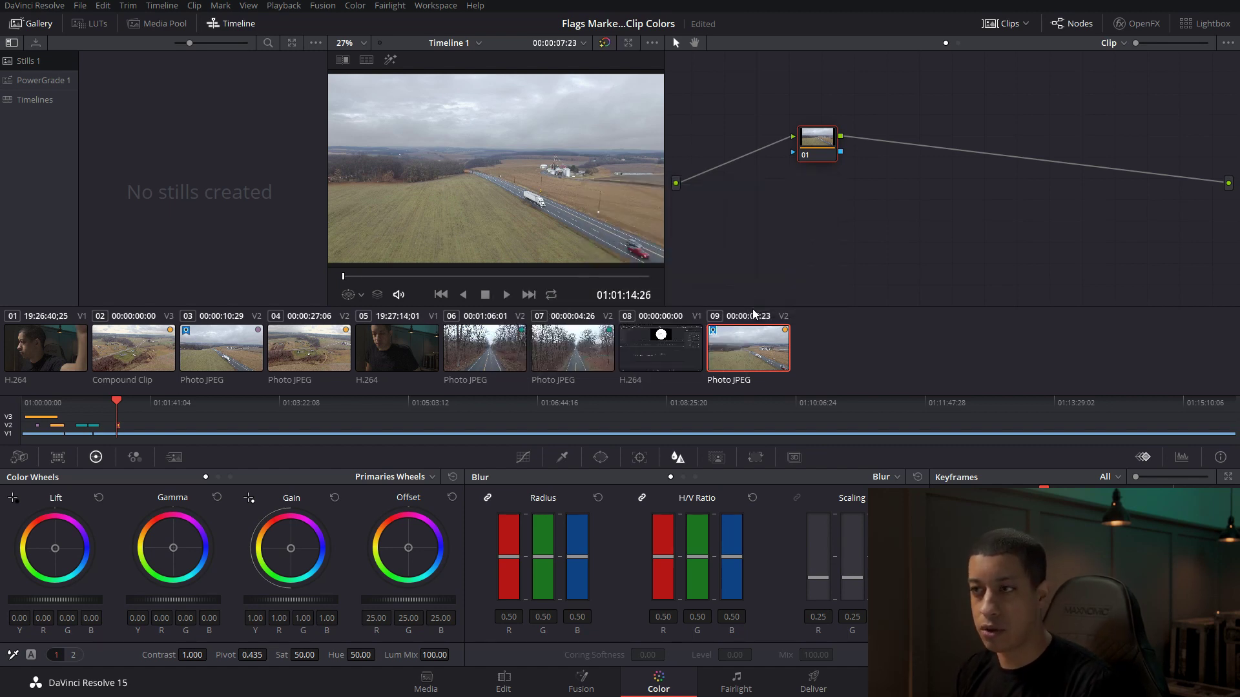
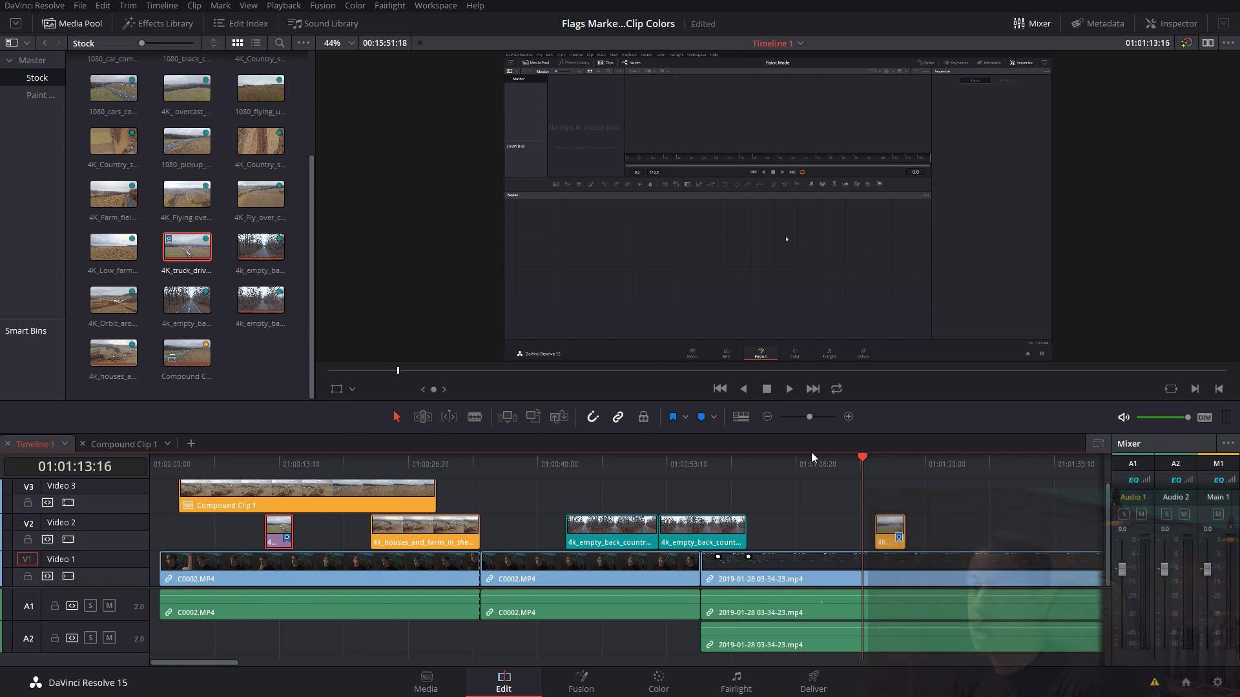
- Reopen the truck clip's flag on the Edit page timeline and set its color to pink
double_click(899, 539)
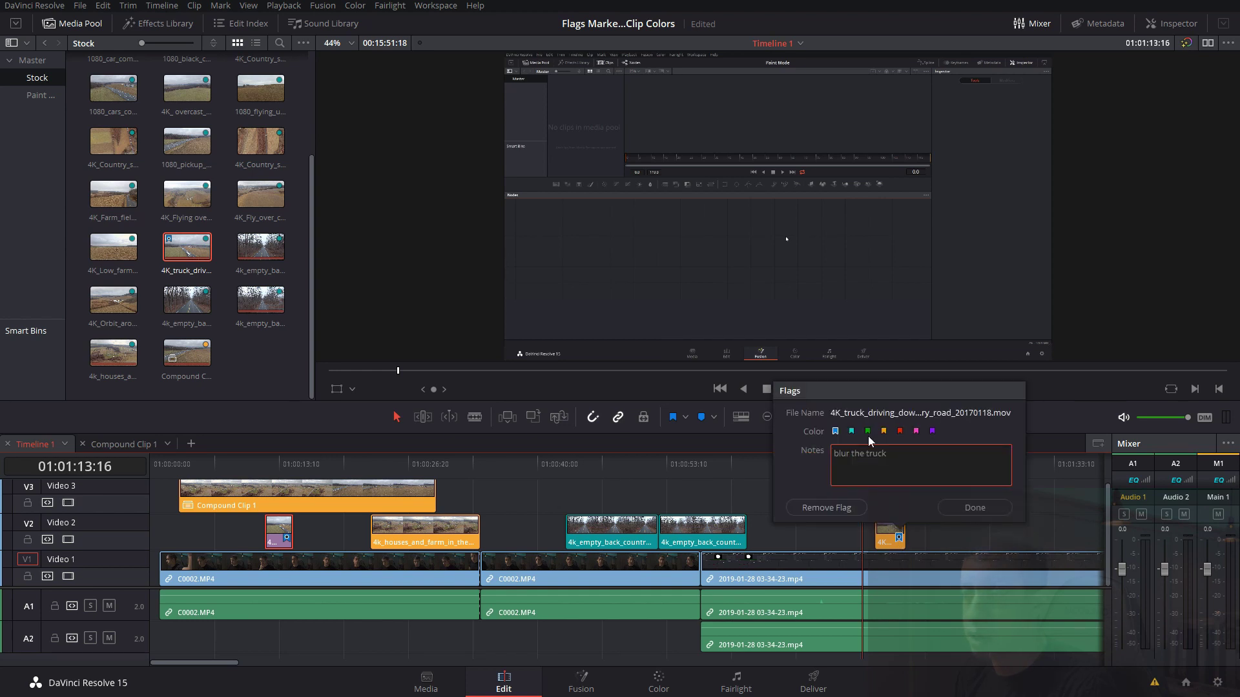
left_click(961, 504)
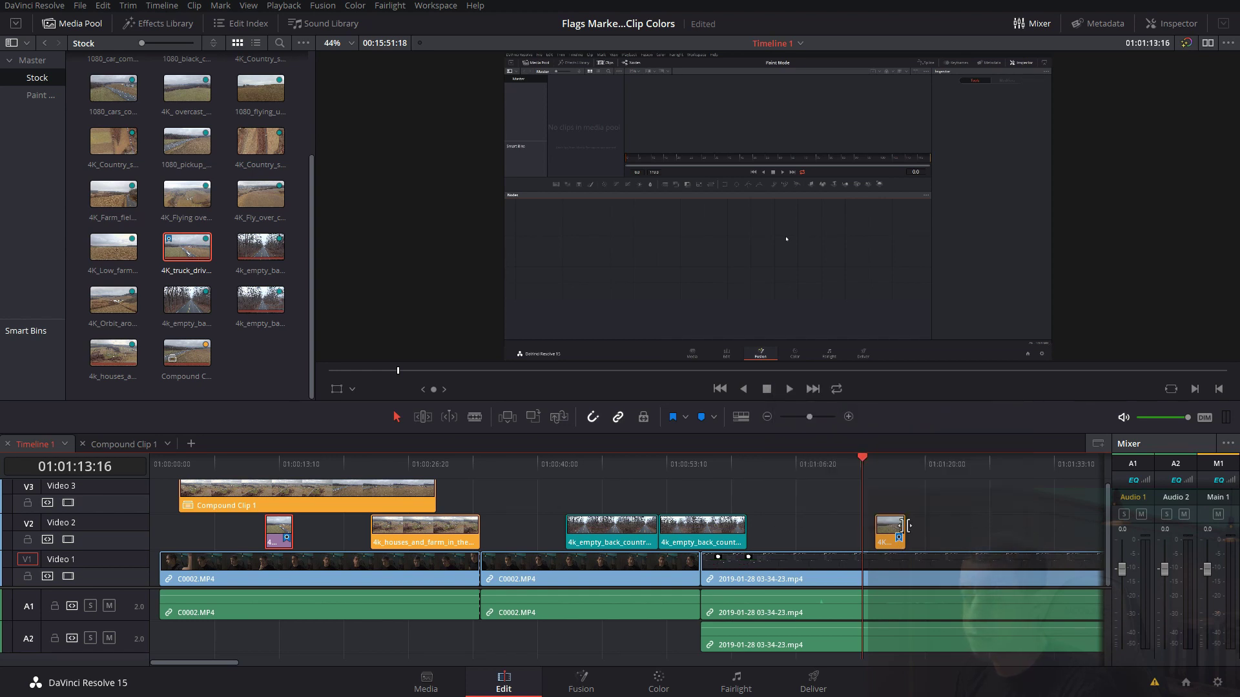
left_click(872, 462)
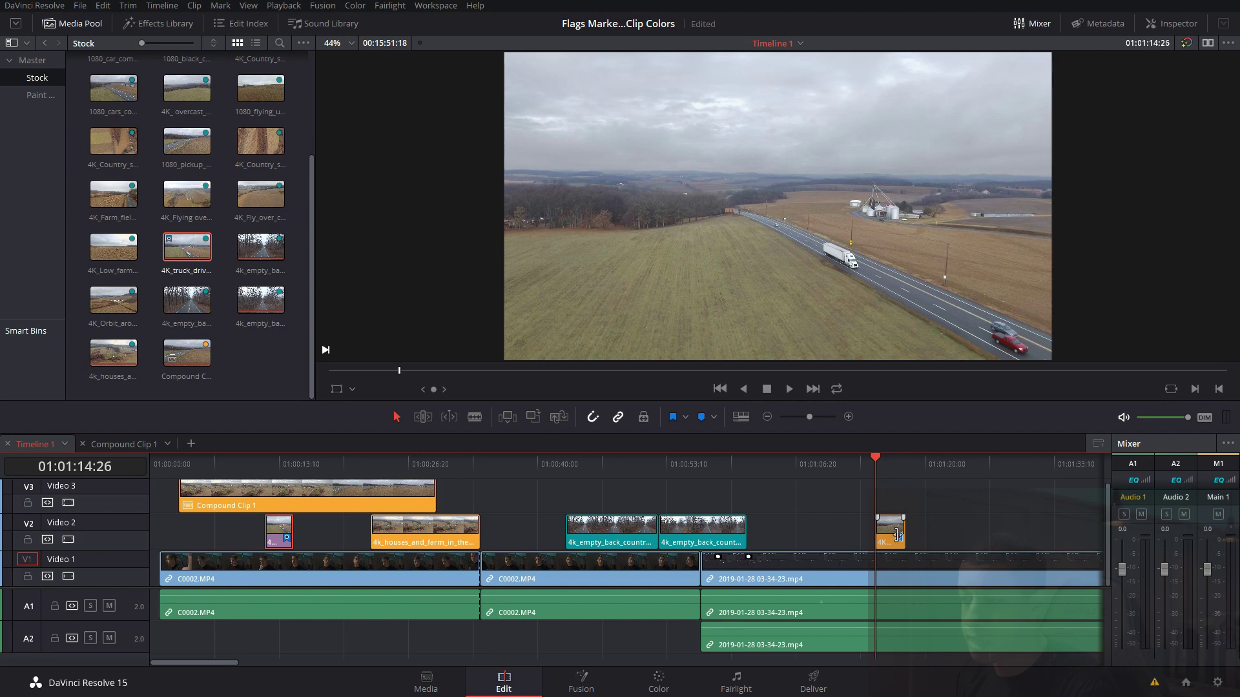
left_click(848, 417)
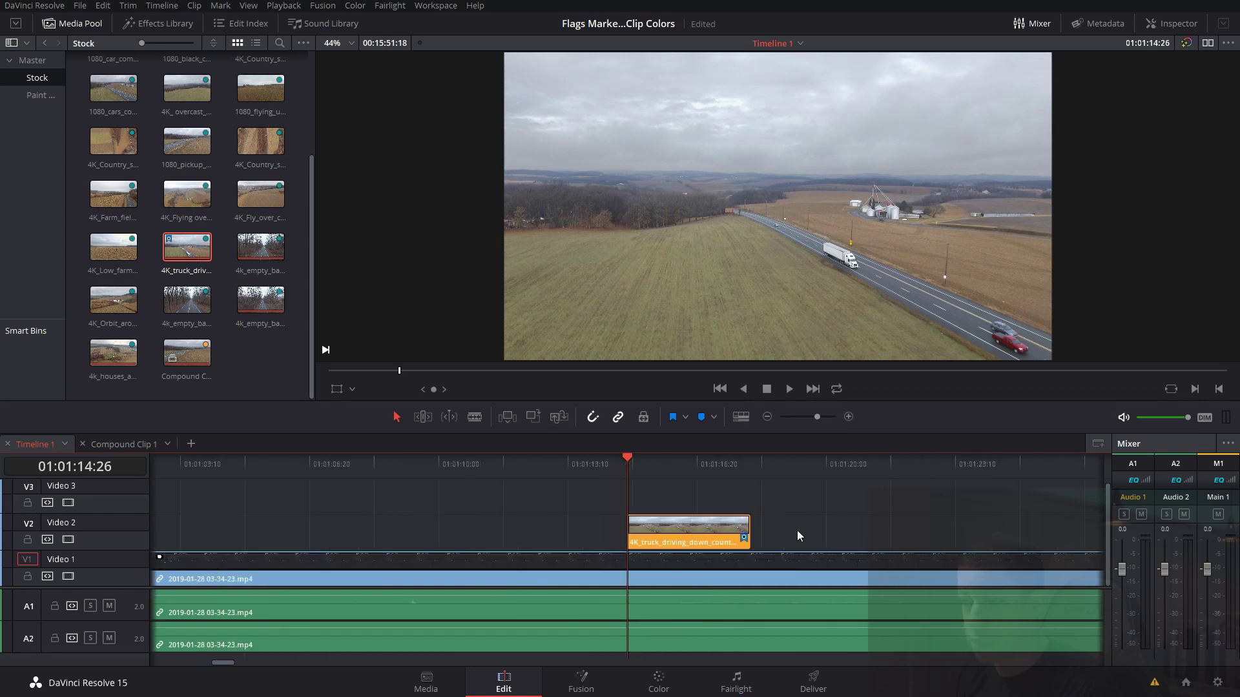
double_click(744, 537)
left_click(730, 431)
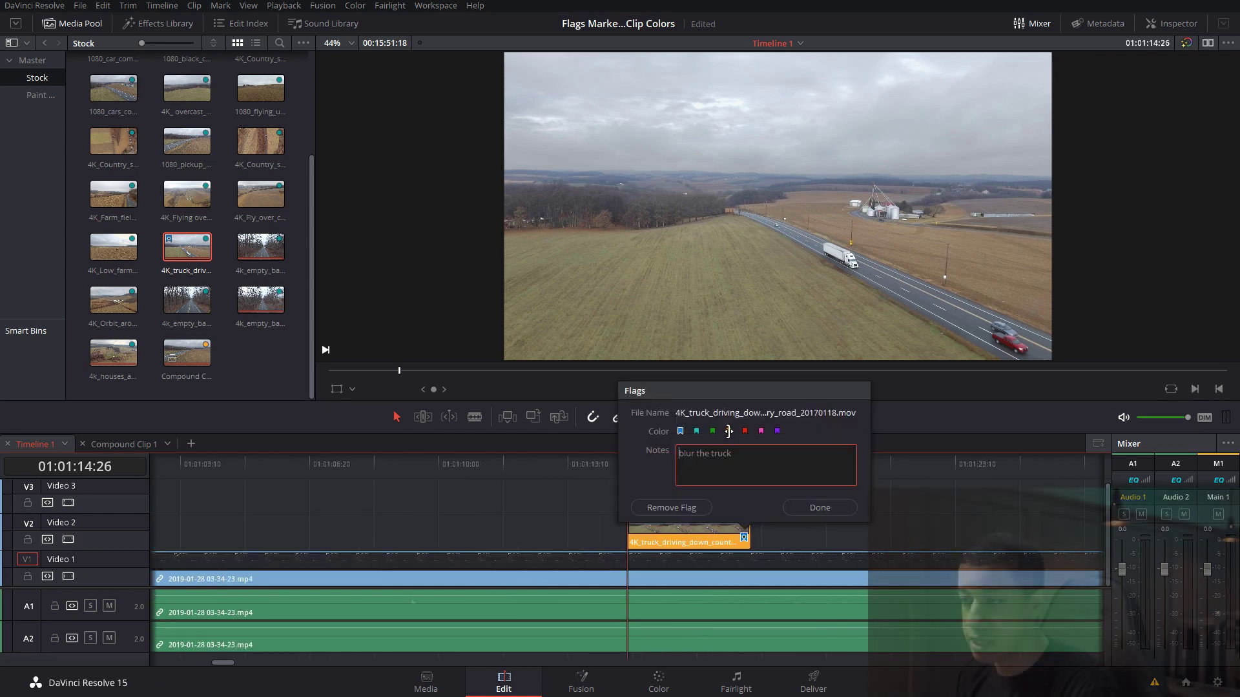
left_click(762, 432)
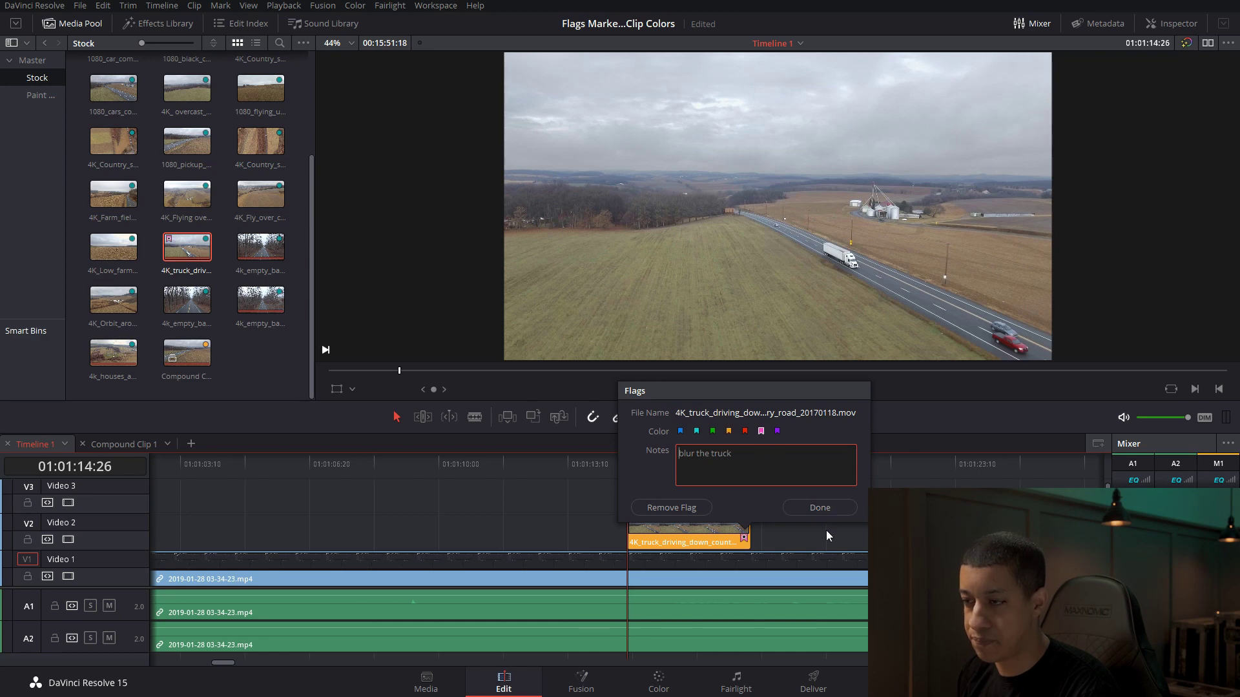
left_click(827, 509)
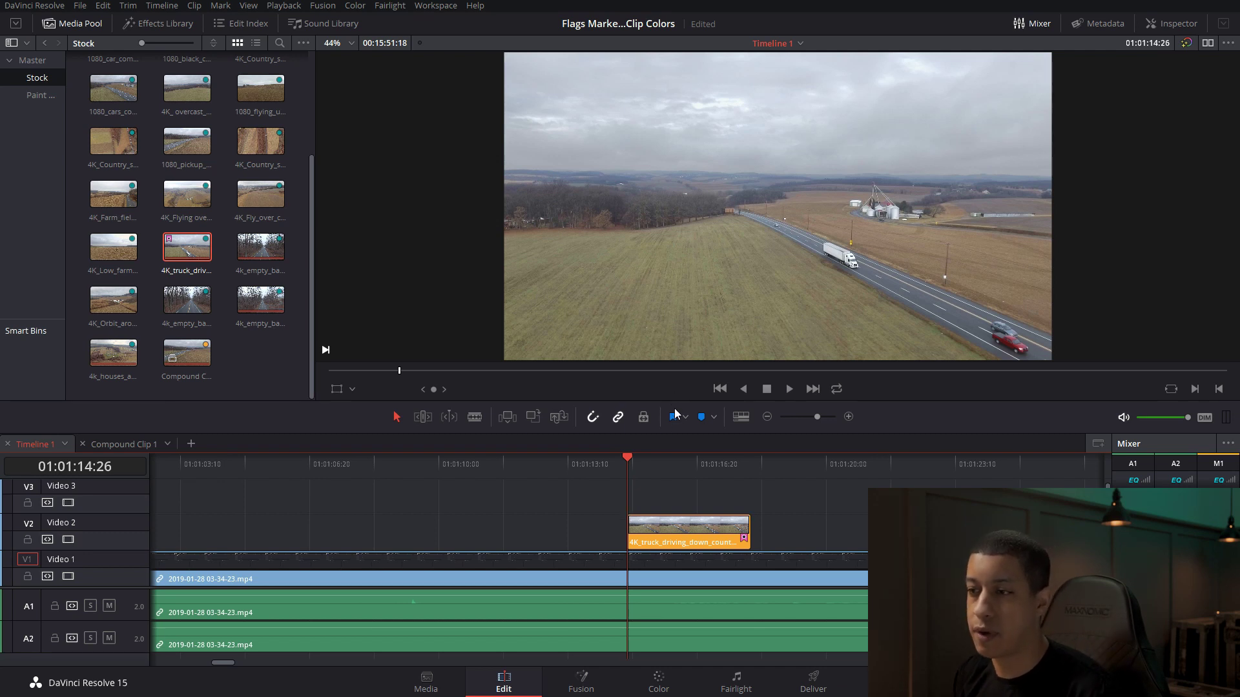
- Add a second flag, colored blue, to the truck clip on Video 2
left_click(672, 526)
left_click(685, 417)
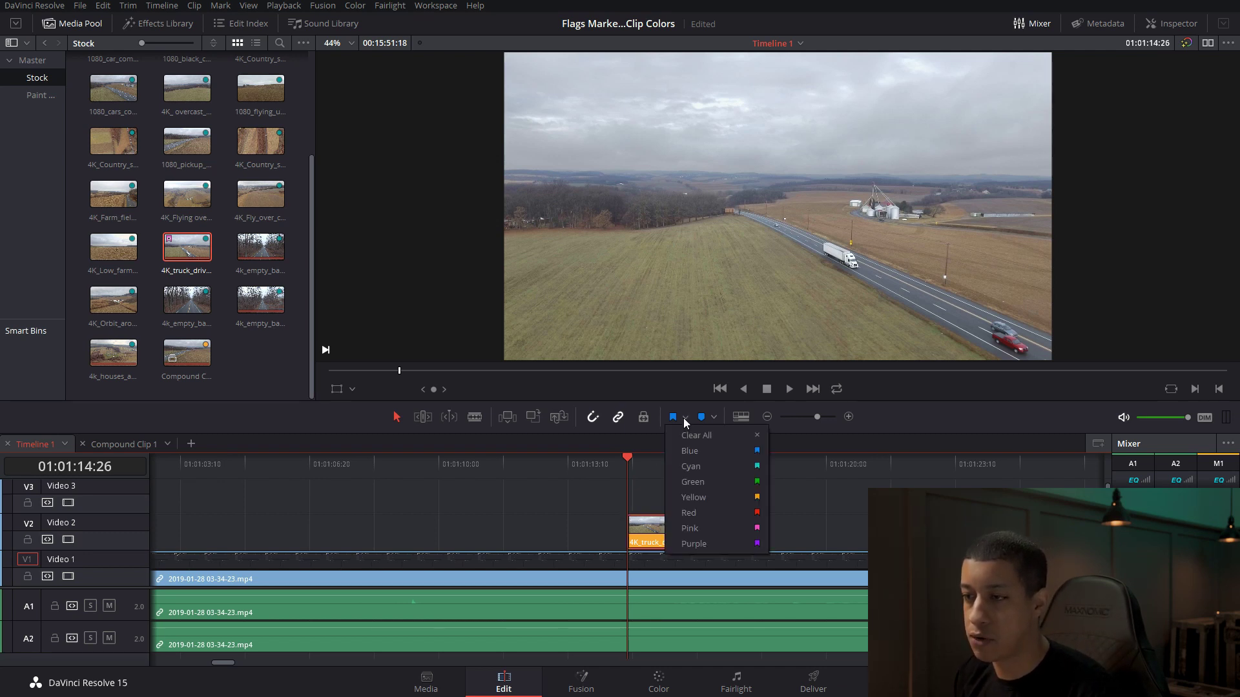
left_click(696, 453)
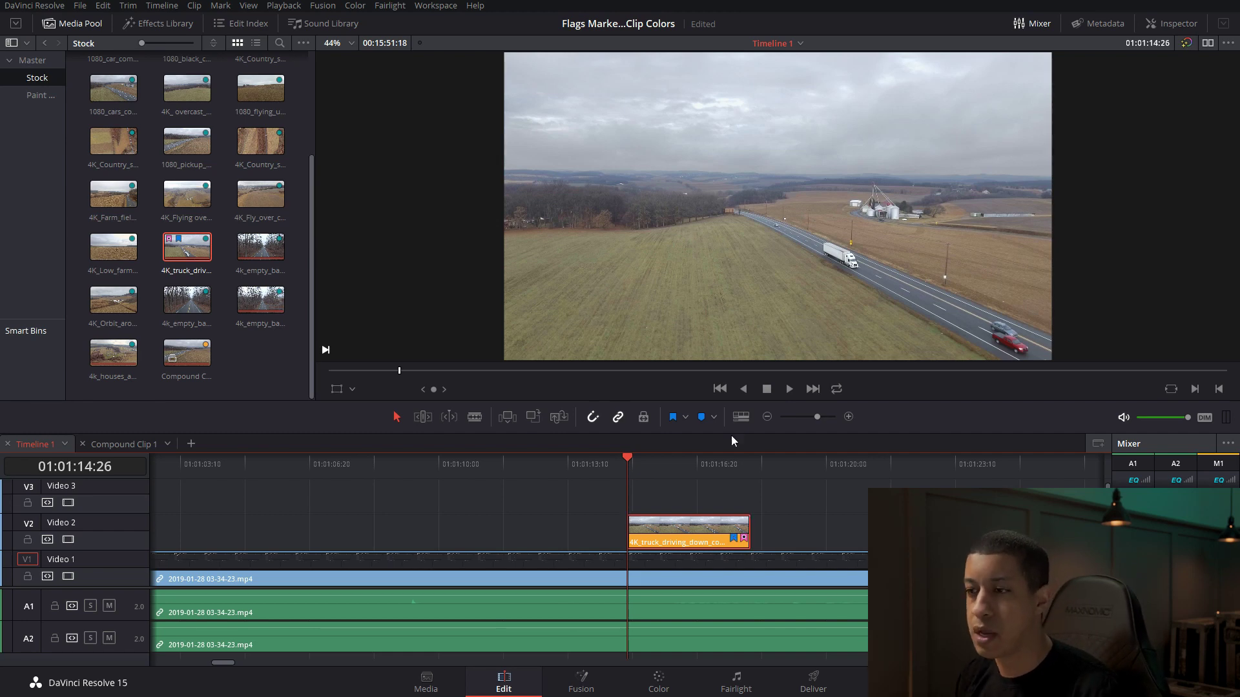
- Add a blue timeline marker at 01:01:13:18, just before the truck clip, with no clip selected
key("j")
key("j")
key("j")
key("k")
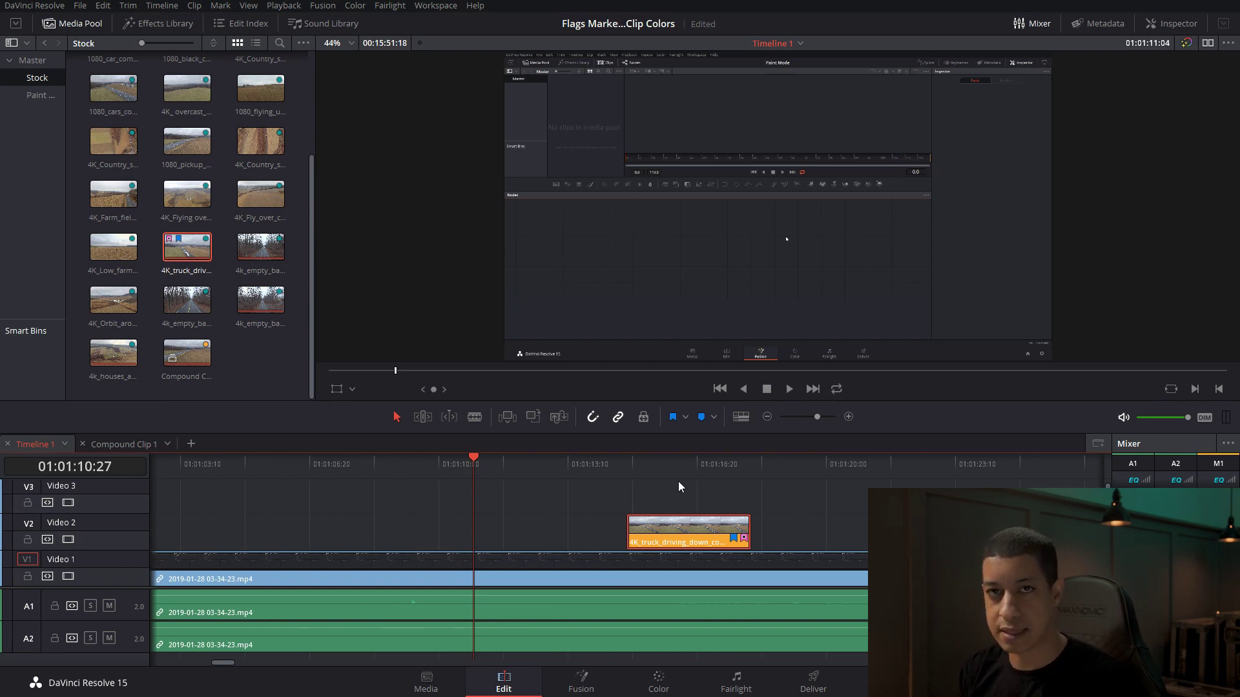
left_click_drag(598, 458, 578, 458)
left_click(606, 507)
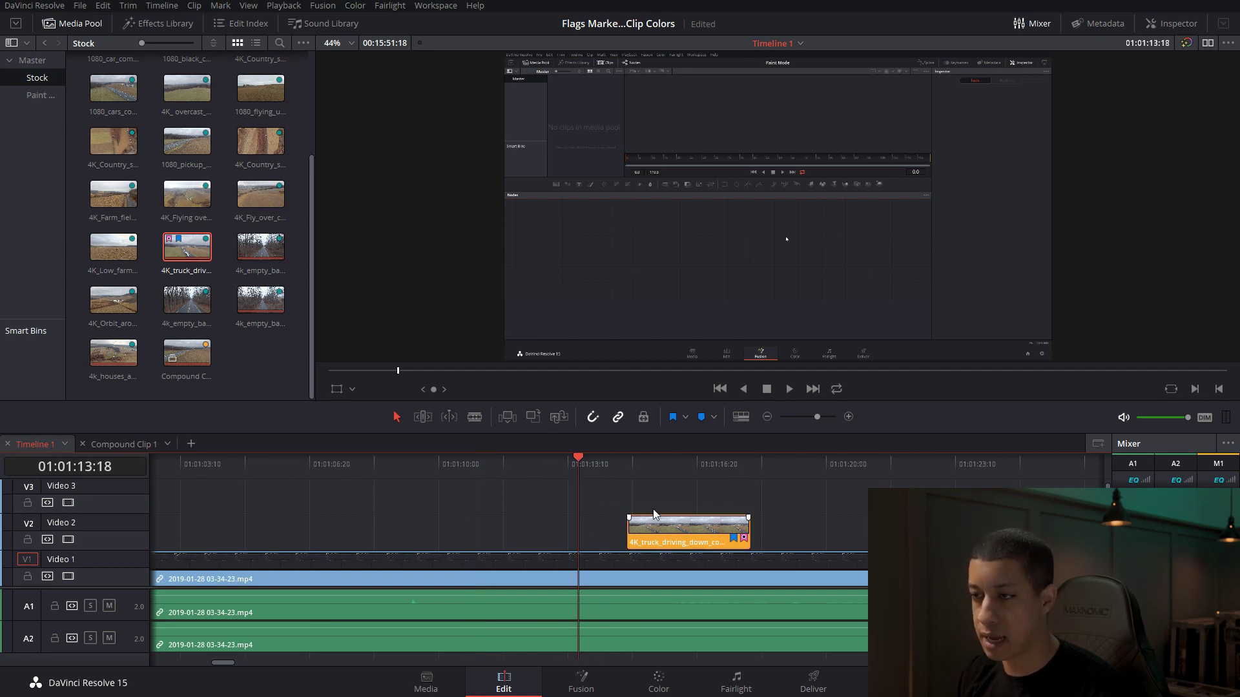
left_click(700, 419)
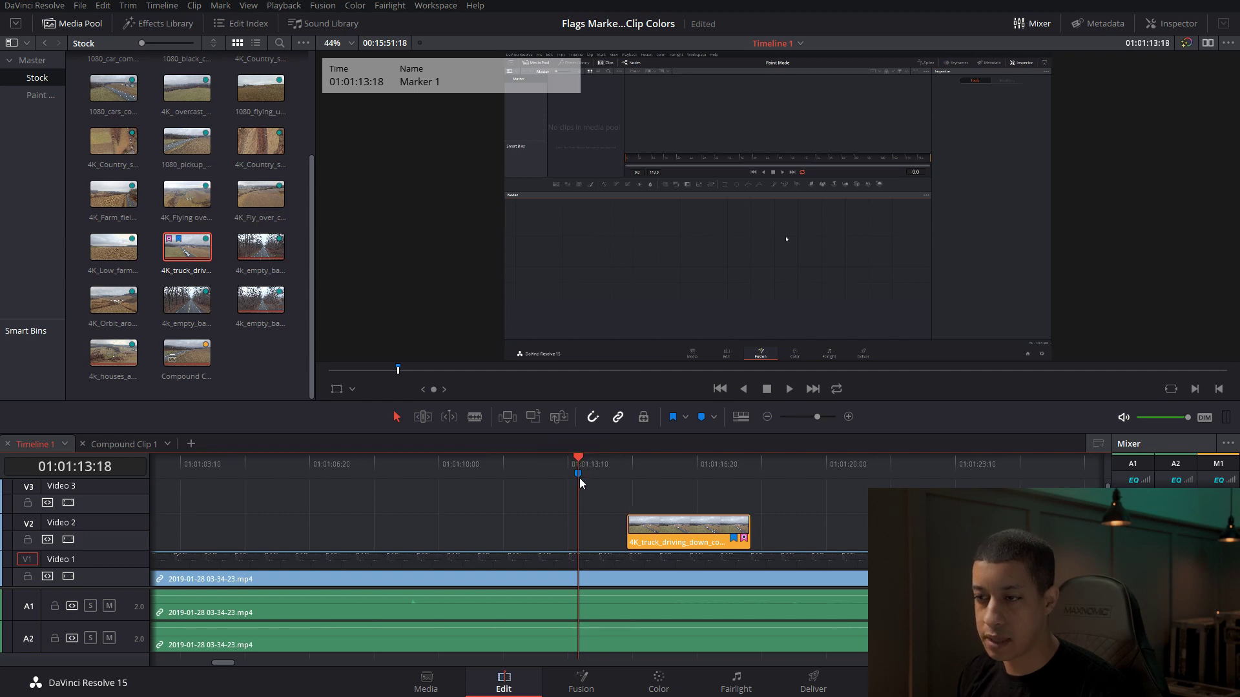
- Move the truck clip on Video 2 earlier so that its start snaps to the timeline marker at 01:01:13:18
left_click_drag(568, 460, 545, 481)
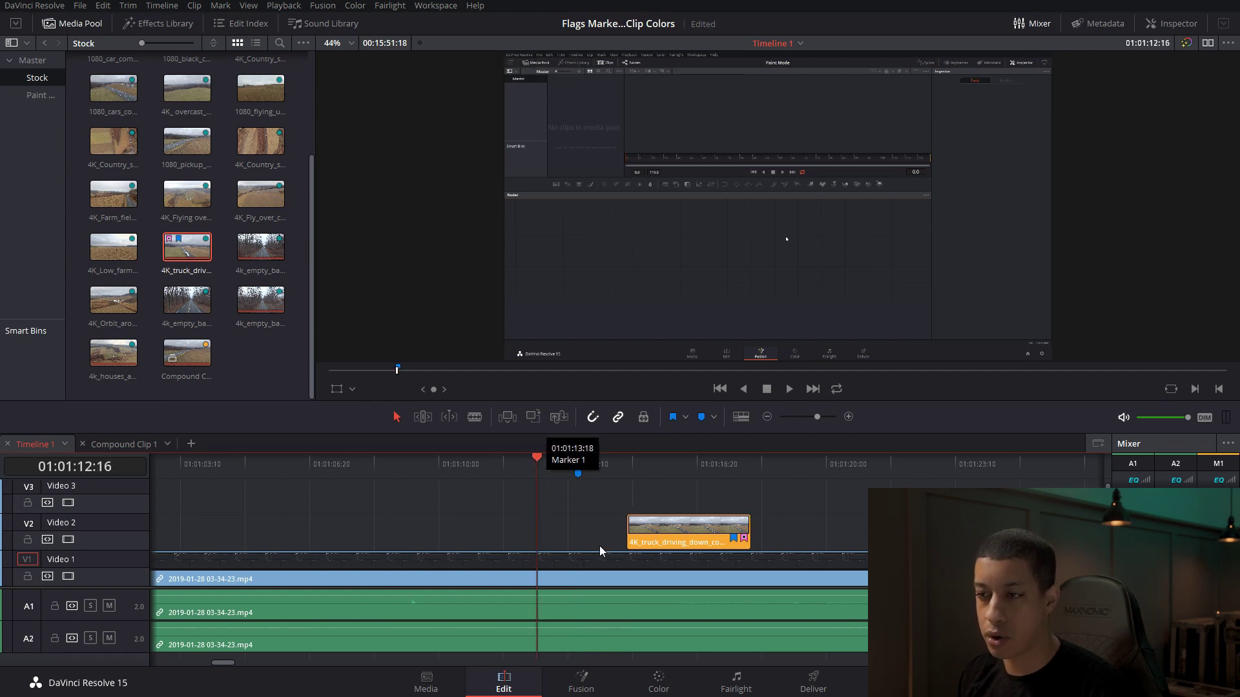
mouse_move(657, 543)
left_mouse_down()
mouse_move(567, 548)
mouse_move(644, 543)
left_mouse_up()
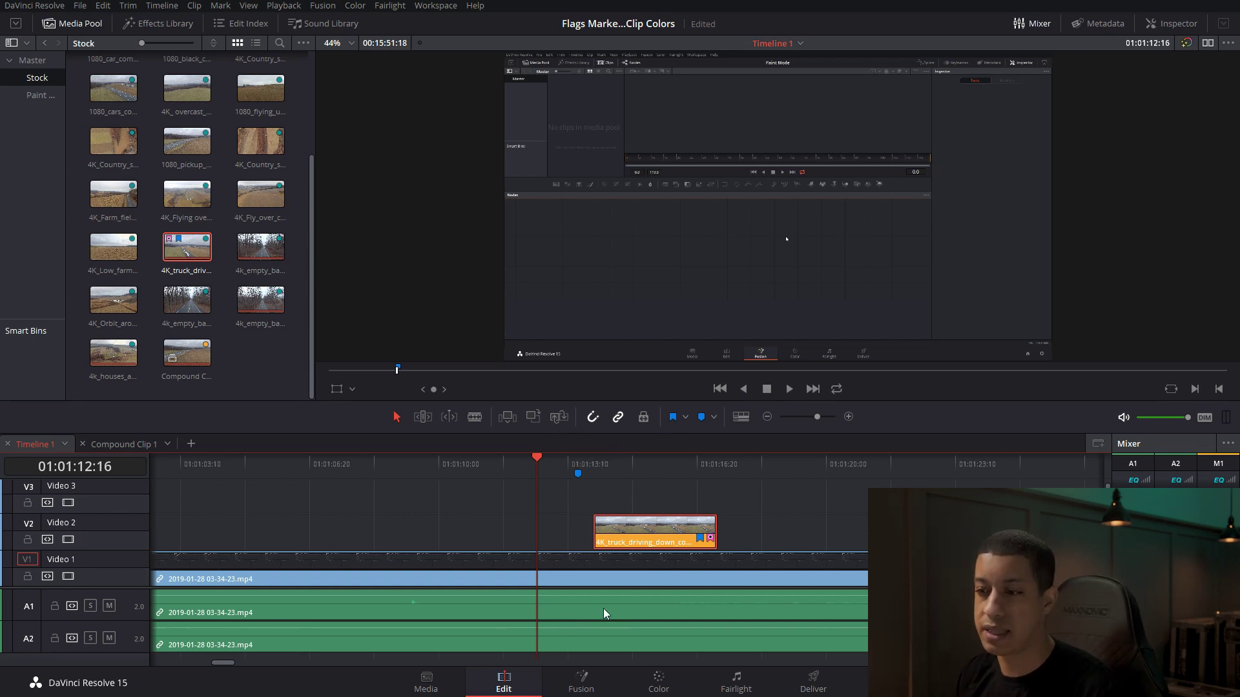
left_click_drag(633, 540, 612, 544)
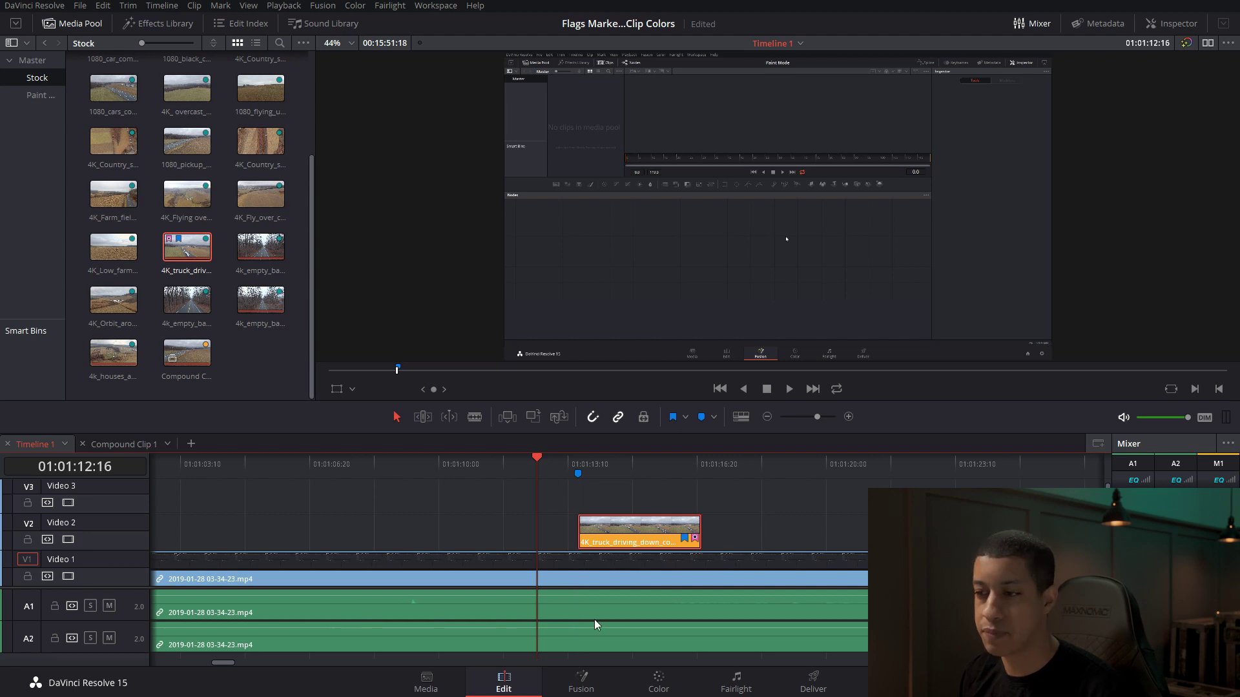
- Add a marker to the selected truck clip at 01:01:15:08, and shift the clip slightly further along Video 2
left_click_drag(601, 464, 648, 470)
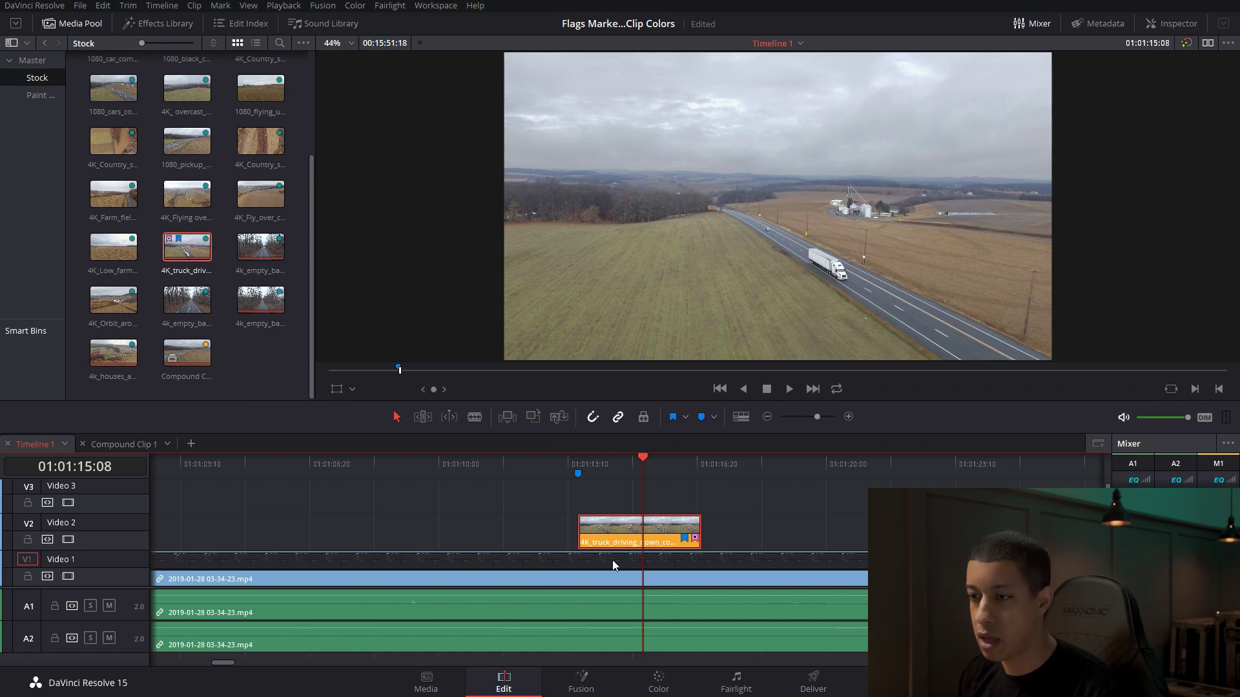
left_click(702, 416)
left_click_drag(649, 539, 697, 546)
- Place a 4k_empty_back_country_road clip on Video 3, overlapping the end of the truck clip
mouse_move(260, 246)
left_mouse_down()
mouse_move(789, 437)
mouse_move(765, 510)
mouse_move(724, 510)
mouse_move(751, 516)
left_mouse_up()
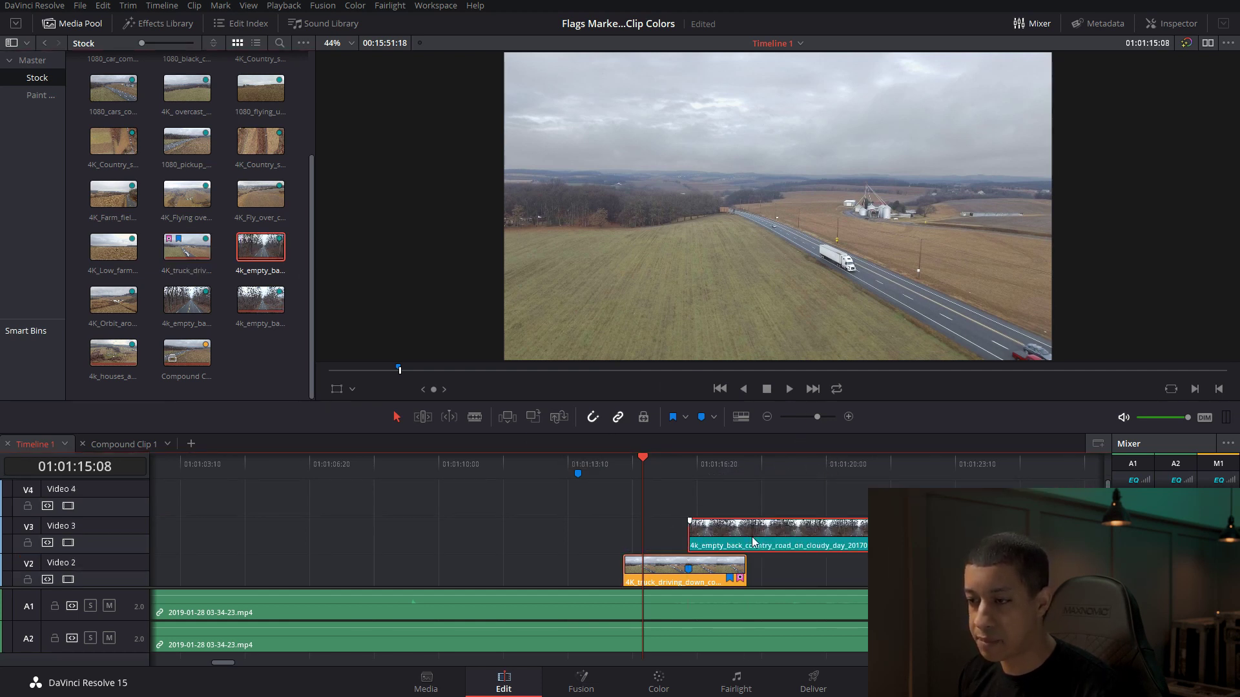
scroll(751, 555, "down", 1)
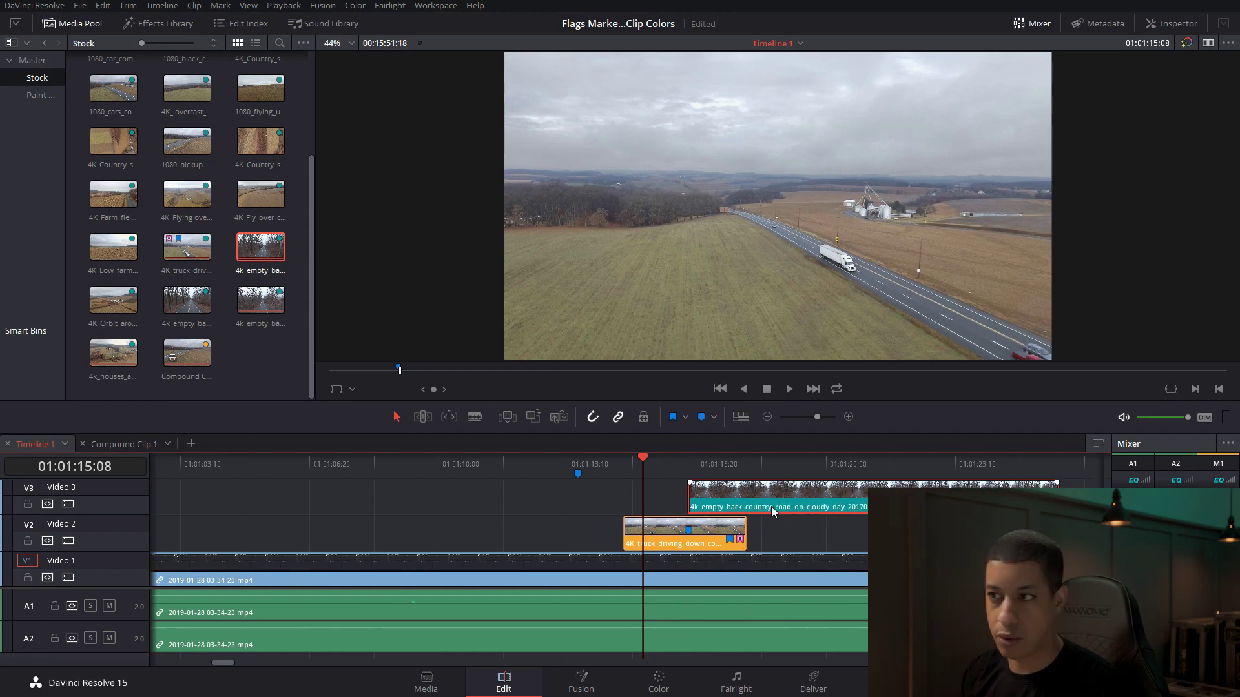
mouse_move(762, 495)
left_mouse_down()
mouse_move(808, 506)
mouse_move(753, 506)
mouse_move(768, 510)
left_mouse_up()
- Set the color of the marker on the truck clip to red
left_click(688, 544)
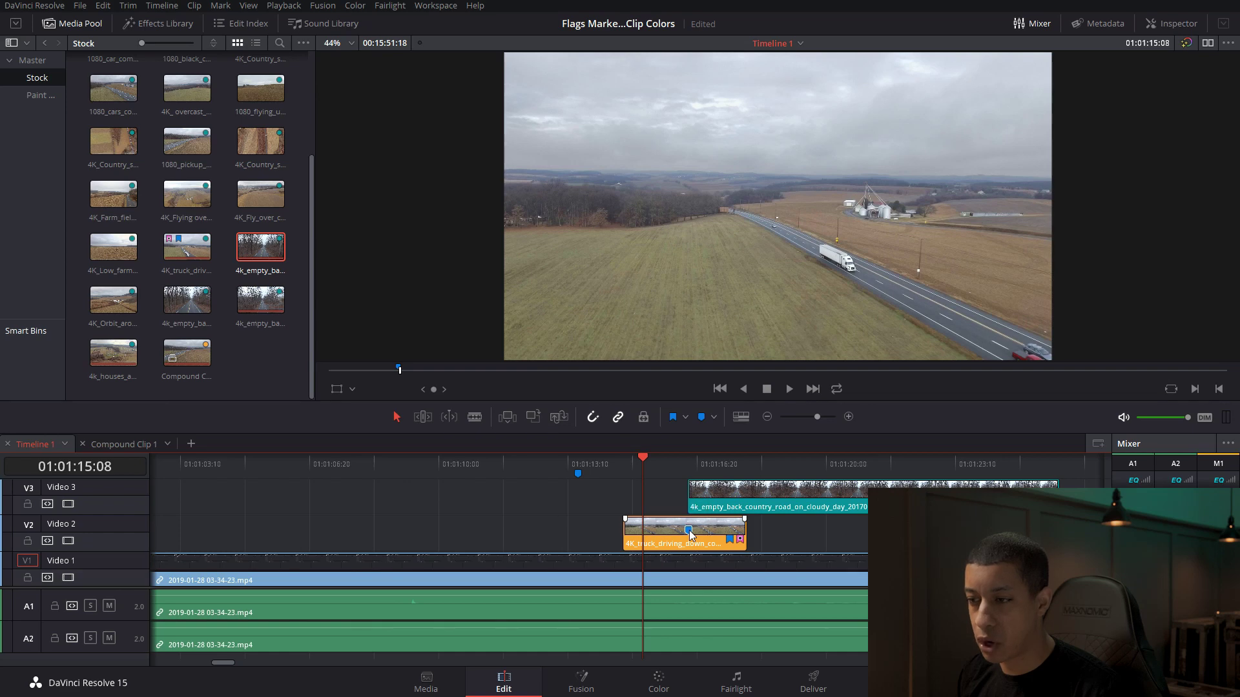
double_click(688, 530)
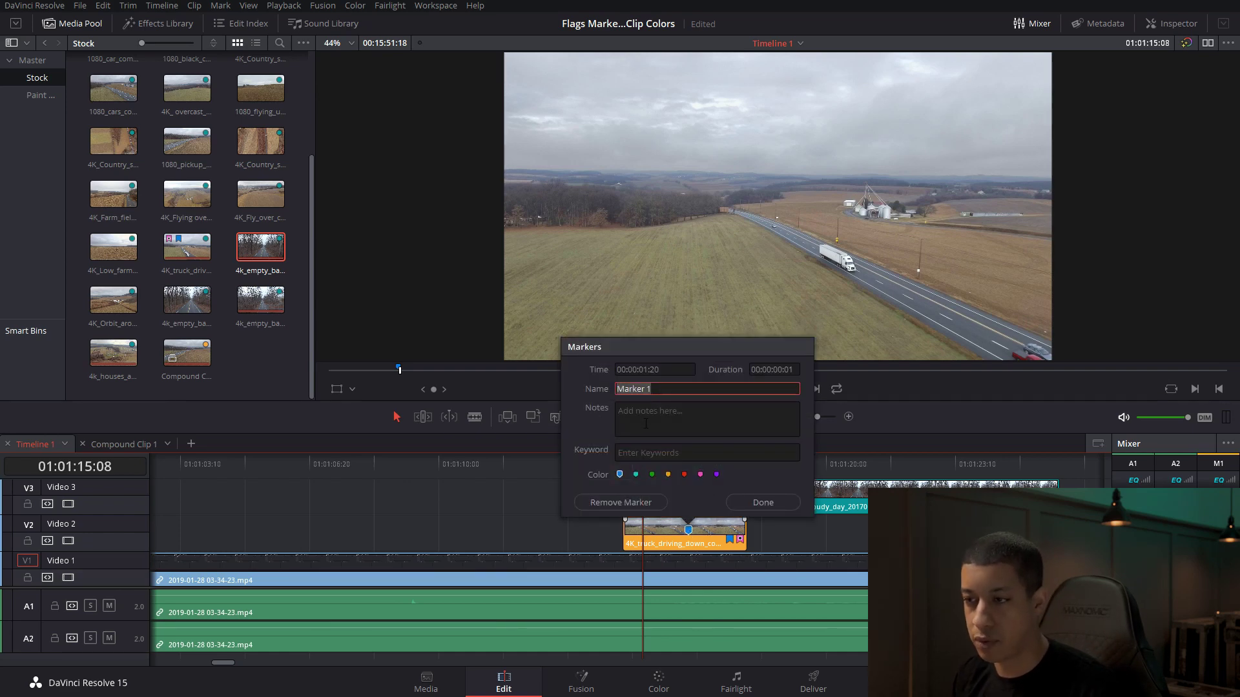
left_click(684, 475)
left_click(753, 502)
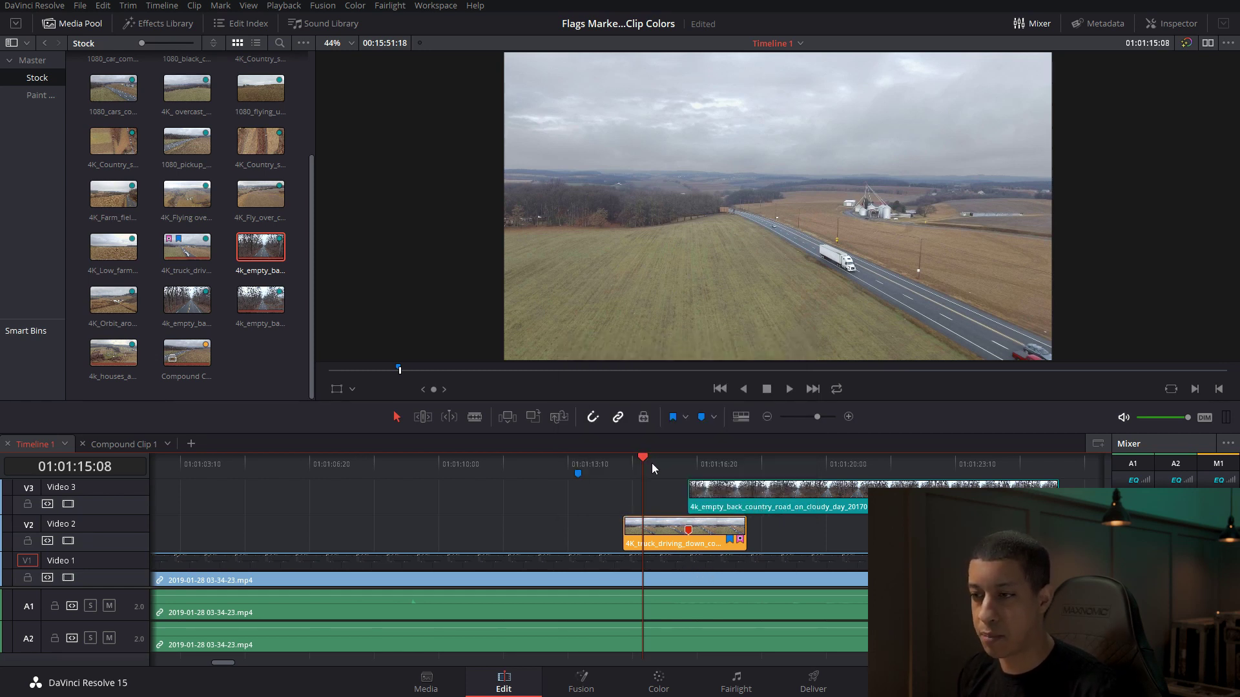
- Add a timeline marker at 01:01:15:08 and a clip marker on the empty road clip at 01:01:18:11
key("m")
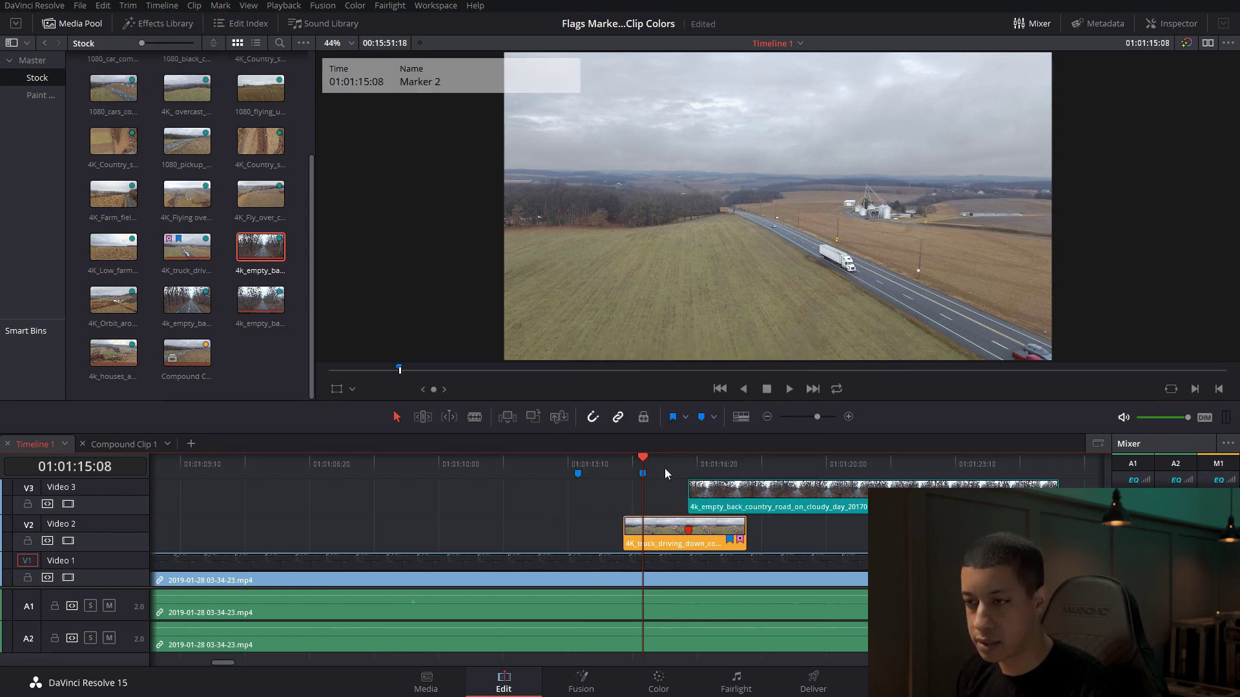
left_click(753, 505)
left_click_drag(748, 463, 764, 463)
key("m")
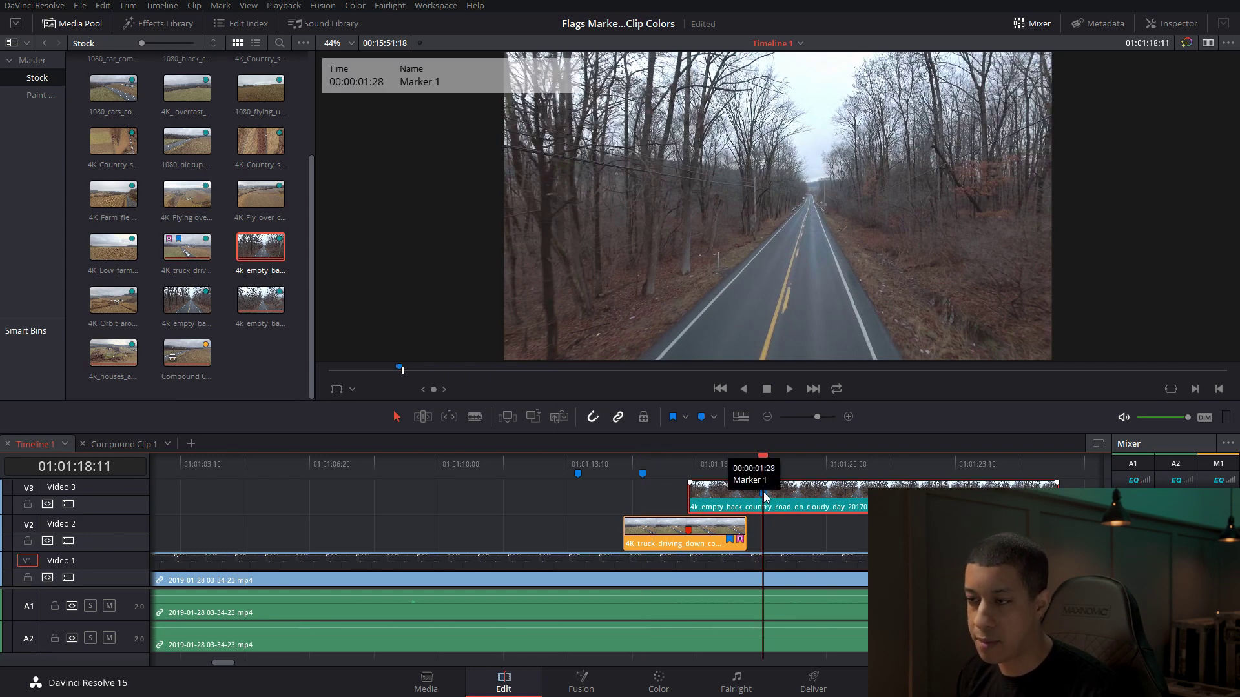
- Deselect the empty road clip and add a timeline marker at about 01:01:19:02
left_click(793, 516)
left_click(778, 464)
left_click(790, 466)
key("m")
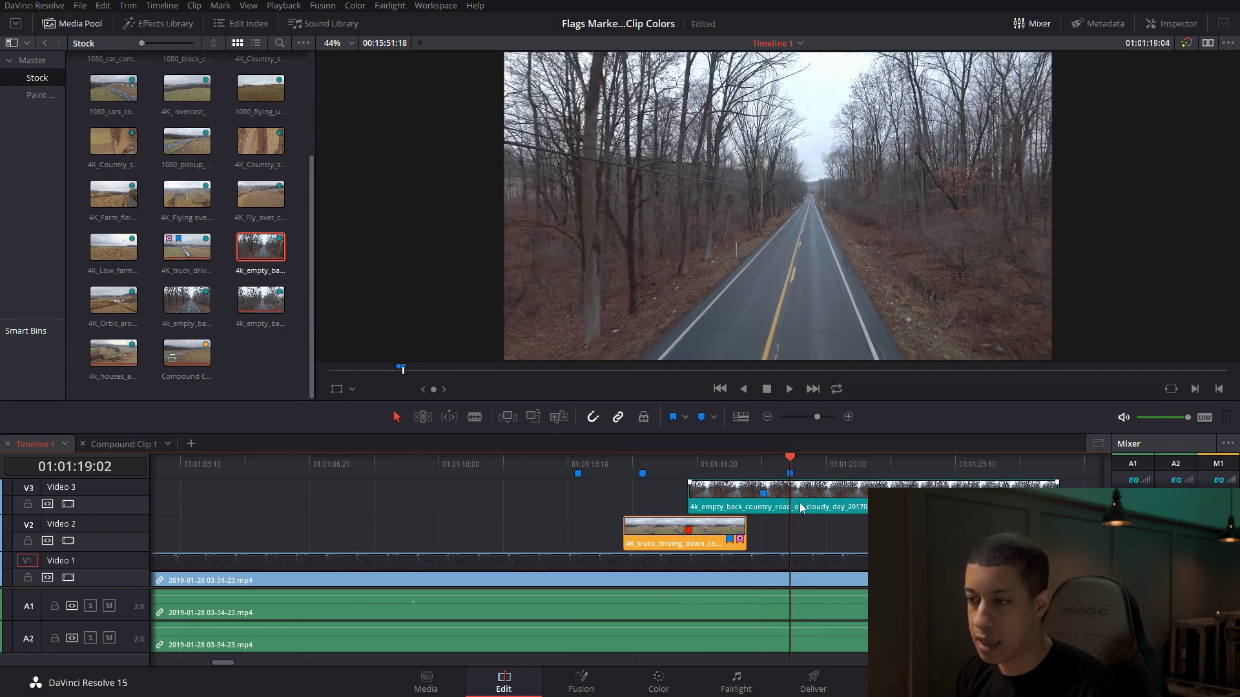
- Add two timeline markers above the empty road clip, at 01:01:20:09 and 01:01:21:02, keeping their default settings
left_click(839, 474)
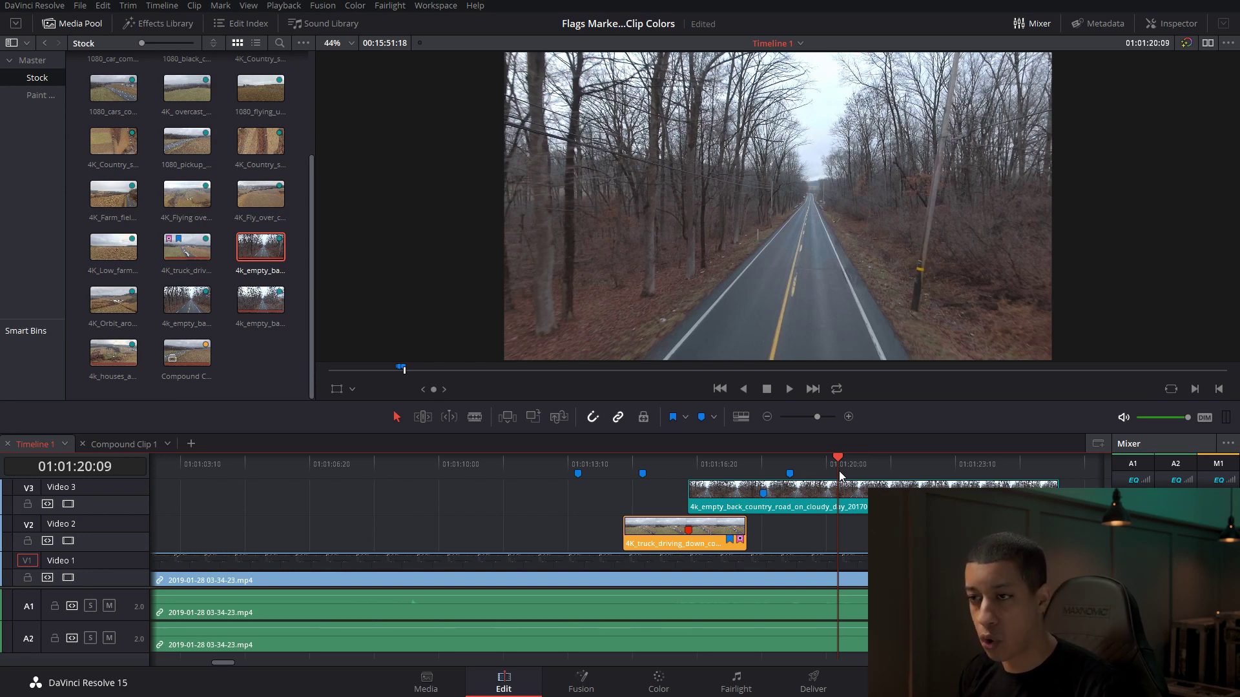
key("m")
key("m")
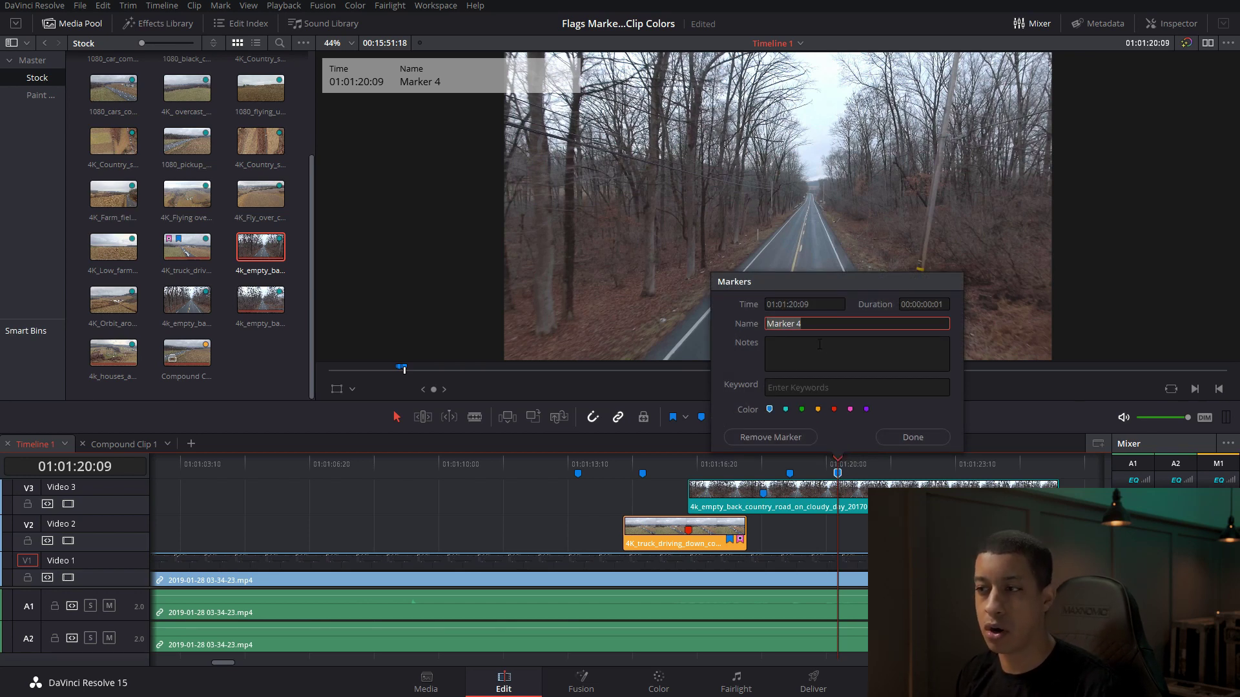
left_click(921, 443)
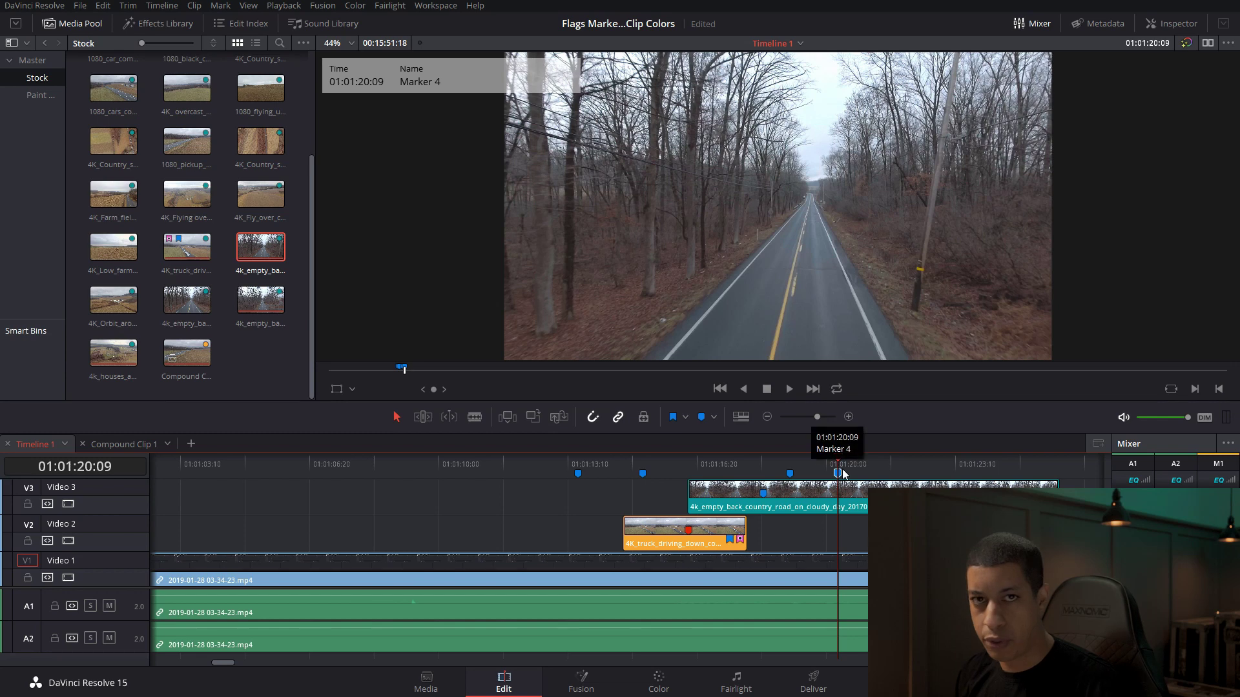
left_click_drag(863, 466, 868, 466)
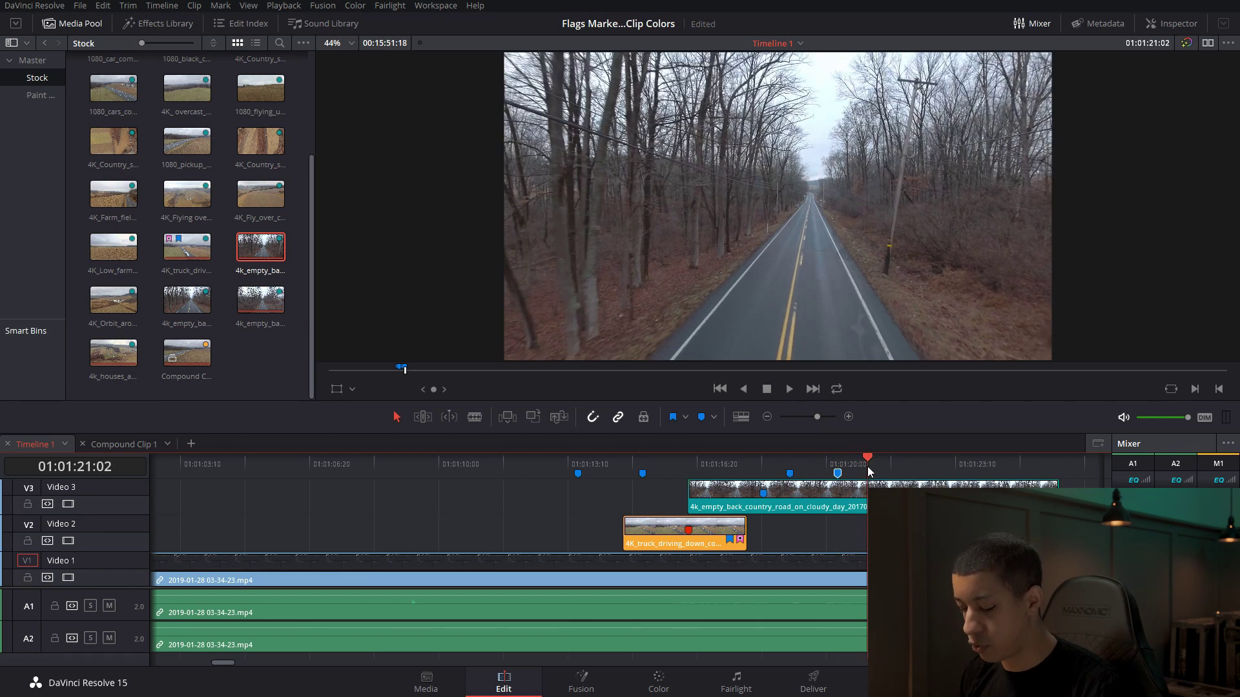
key("m")
key("m")
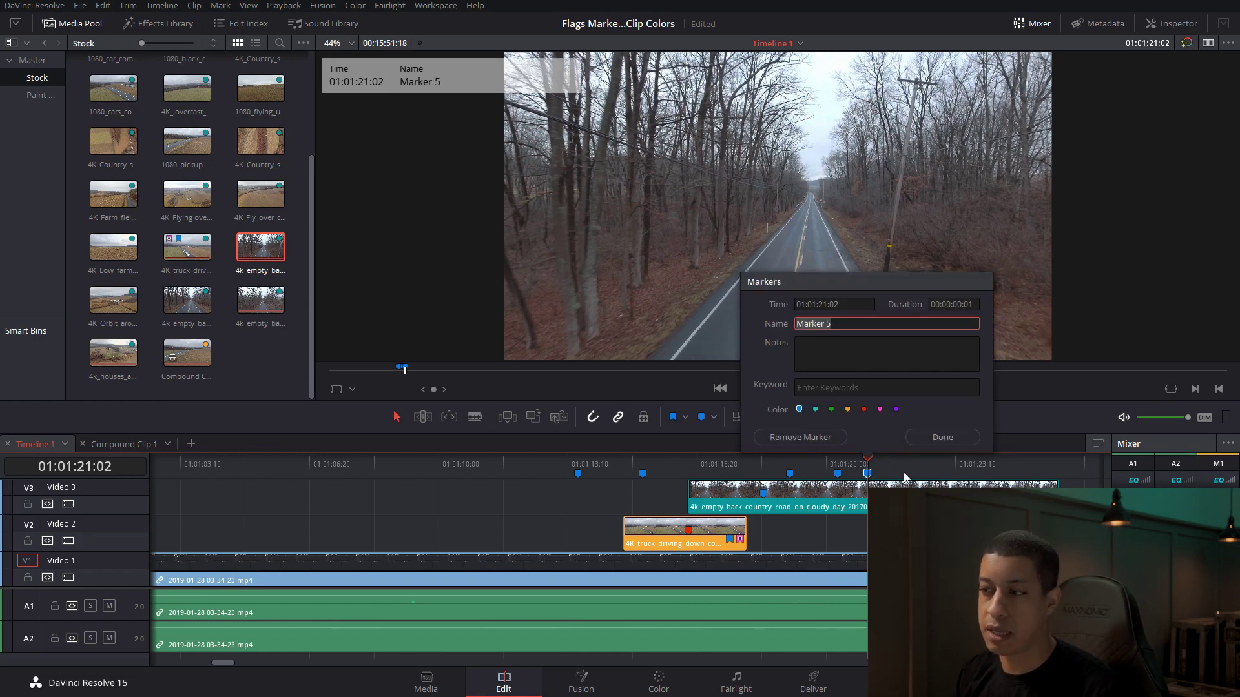
left_click(943, 437)
- Add a timeline marker at 01:01:16:28, then open its settings and close them without changes
left_click(751, 467)
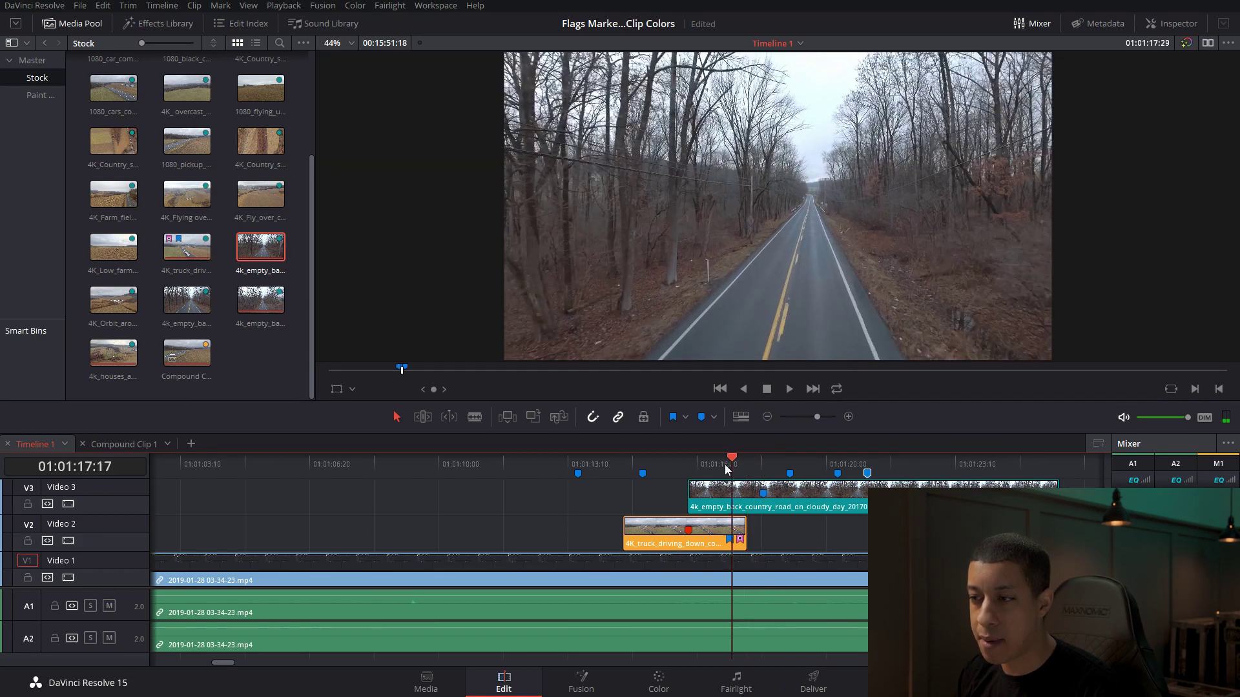
left_click_drag(753, 471, 708, 471)
key("m")
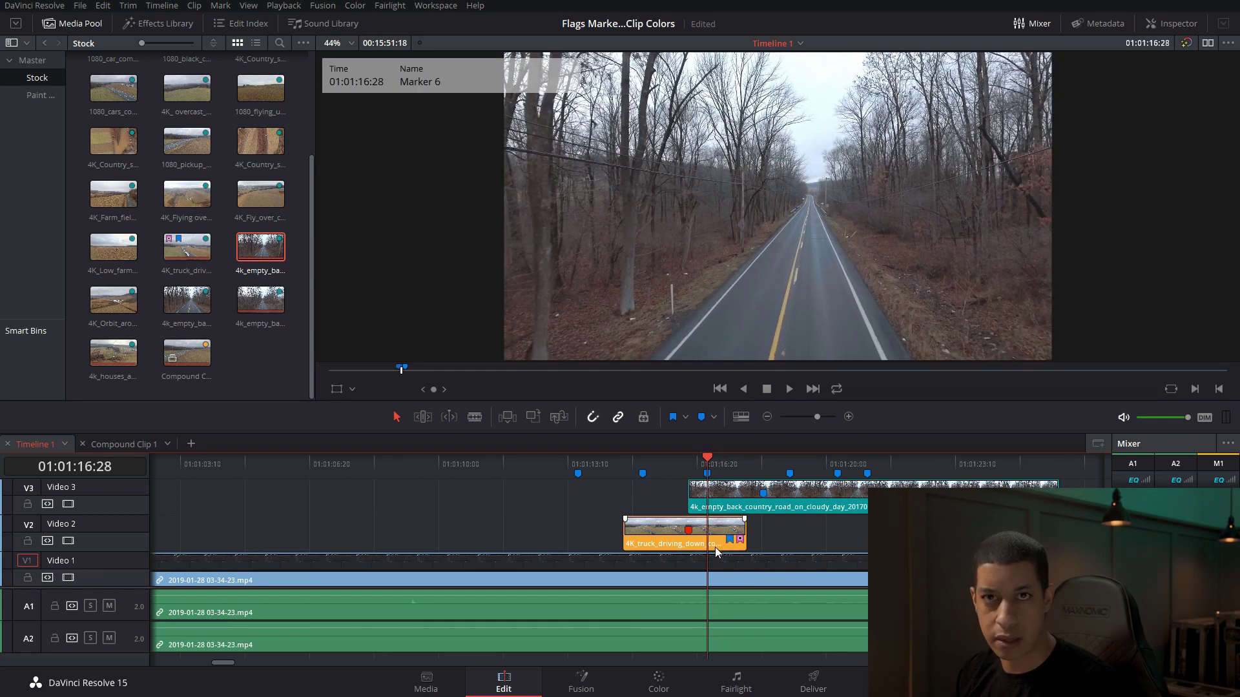
double_click(709, 475)
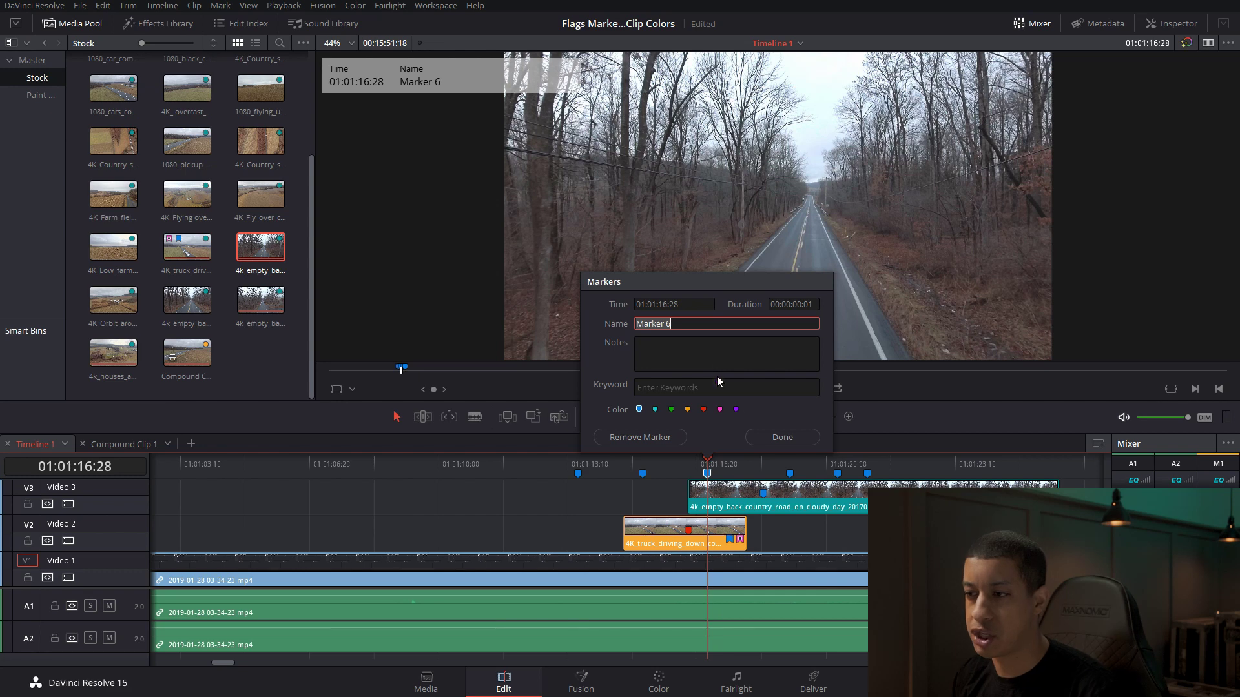
left_click(758, 434)
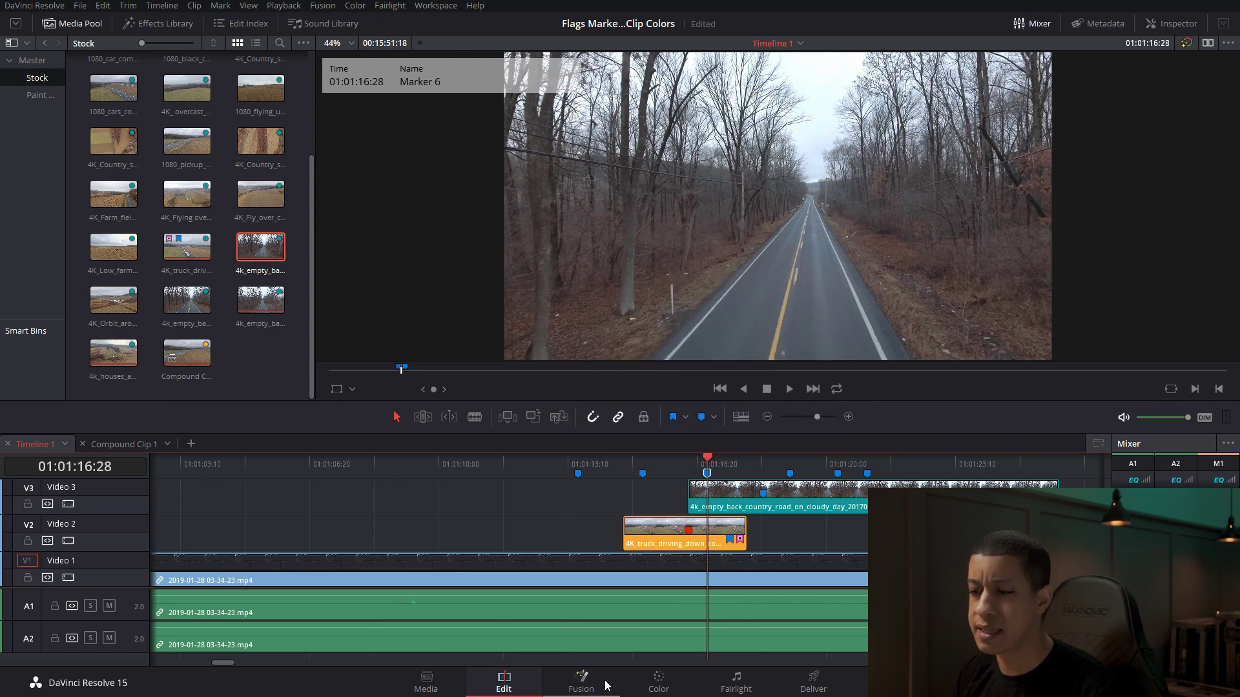
- Move the playhead to 01:00:52:17 from the Color page, then add Edit page timeline markers at 01:00:42:28, 01:00:52:17 and 01:01:02:01
left_click(643, 693)
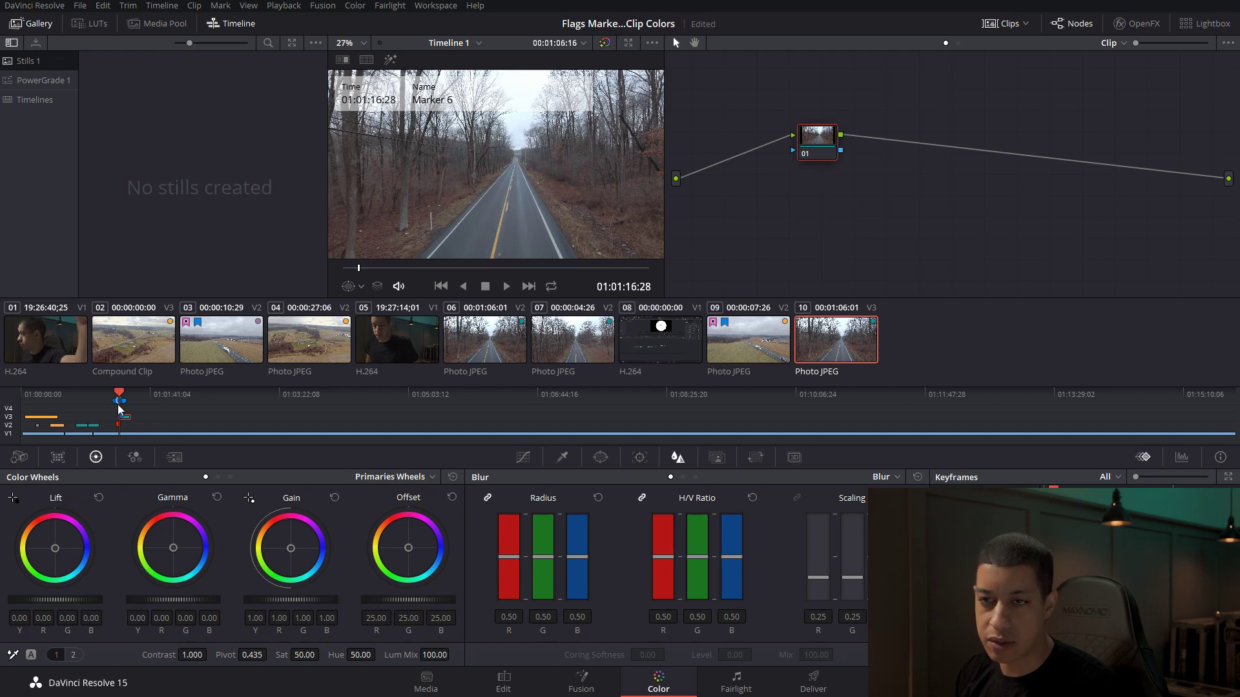
left_click_drag(121, 403, 89, 401)
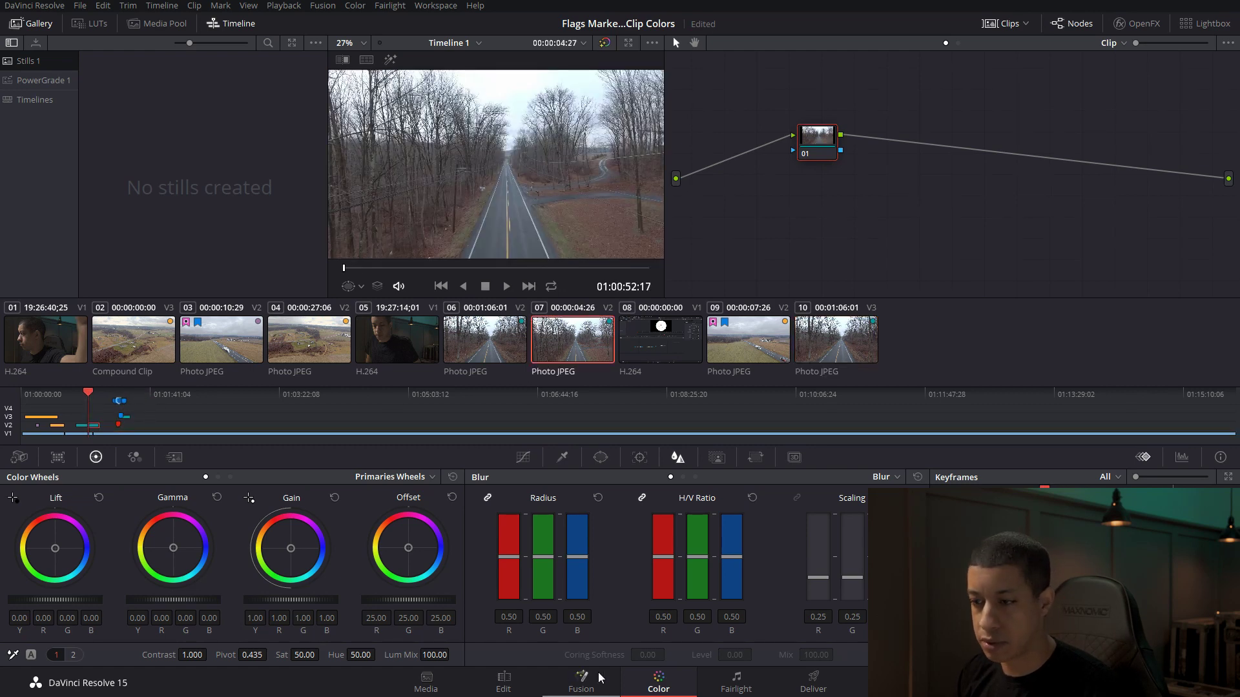
left_click(503, 682)
left_click(254, 464)
key("m")
left_click(514, 465)
left_click(994, 463)
key("m")
- Inspect the 01:00:42:28 marker's details on the Color page, close them unchanged and return to the Edit page
left_click(671, 690)
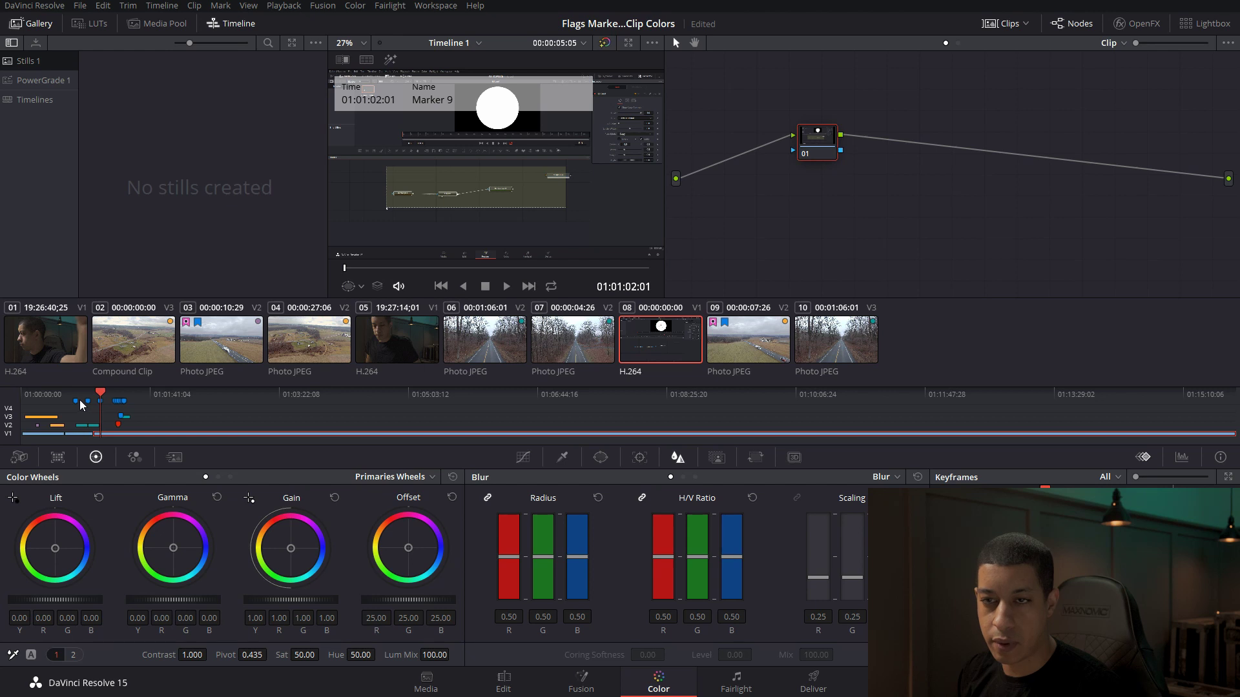
double_click(76, 401)
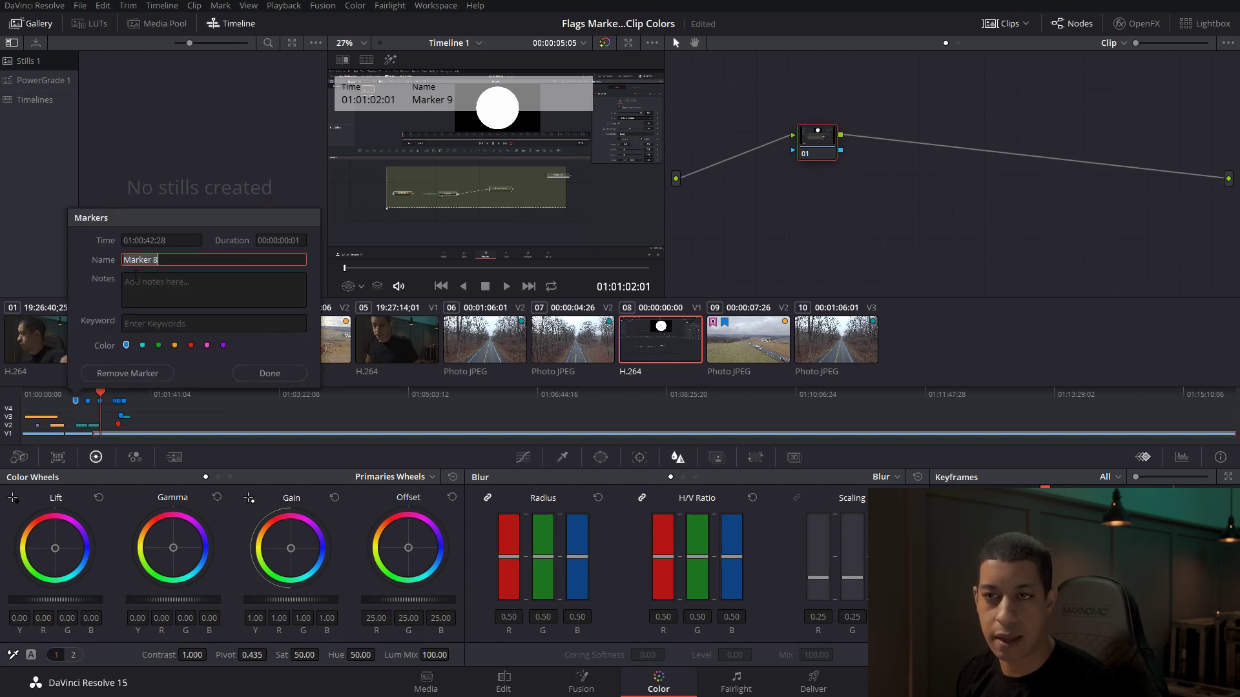
key("End")
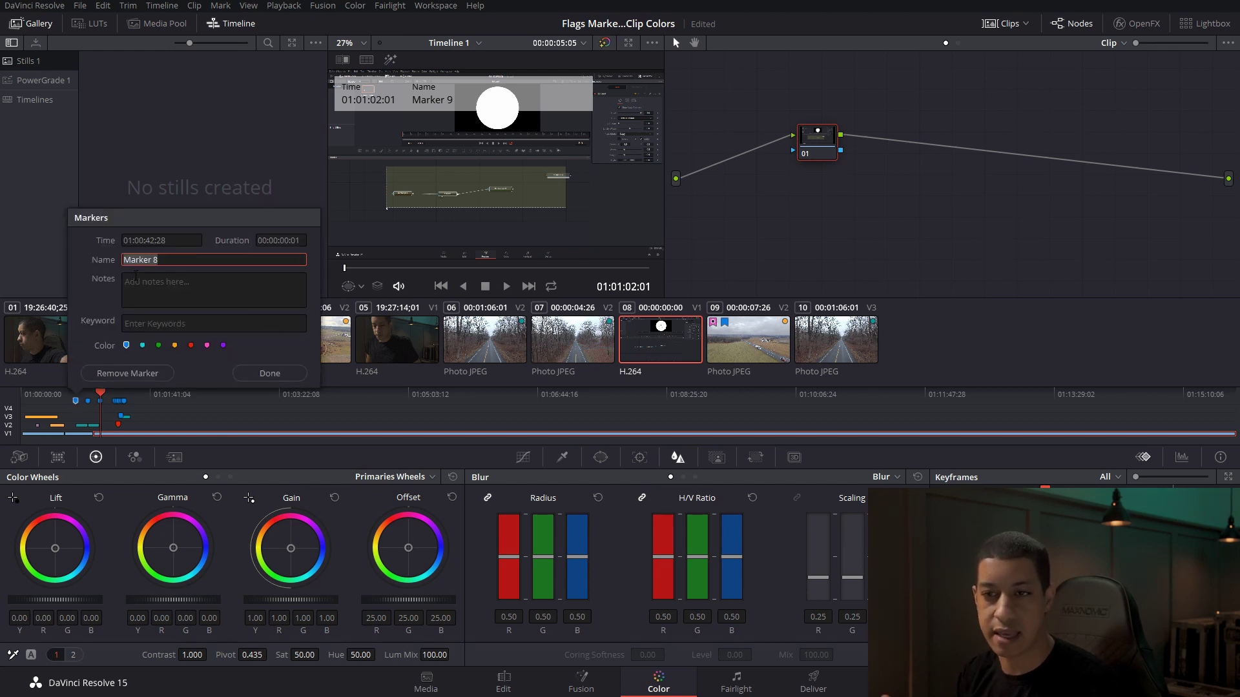
left_click(269, 373)
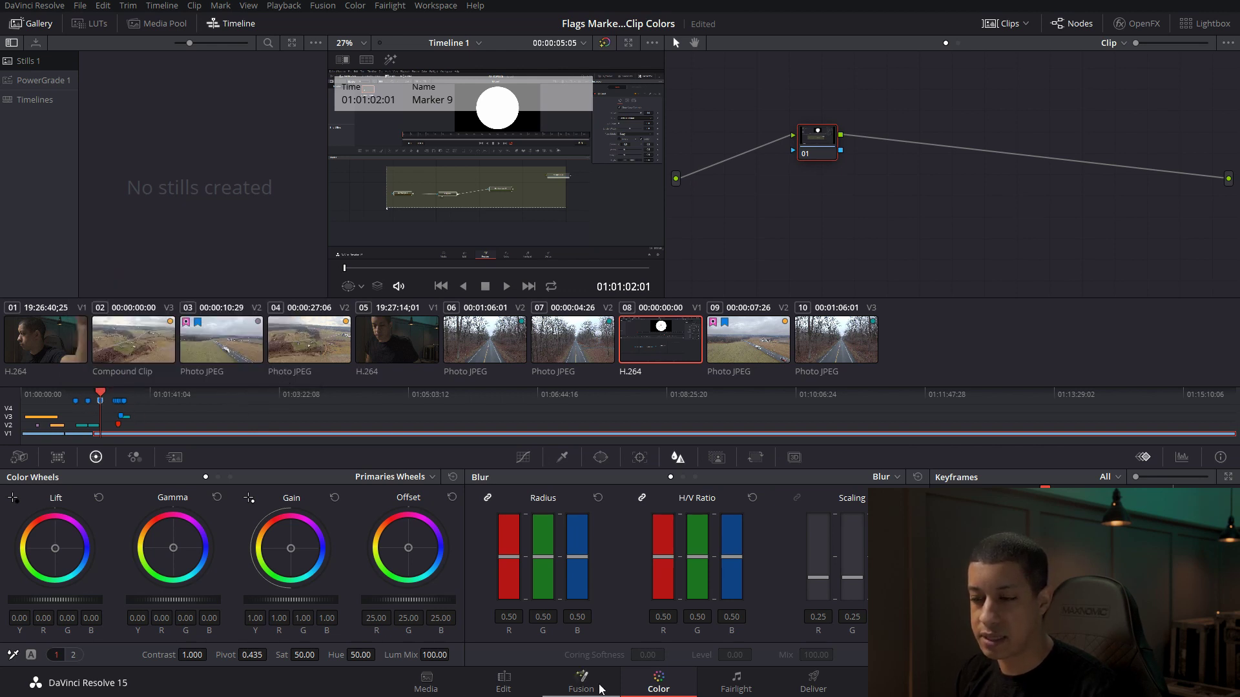
left_click(507, 683)
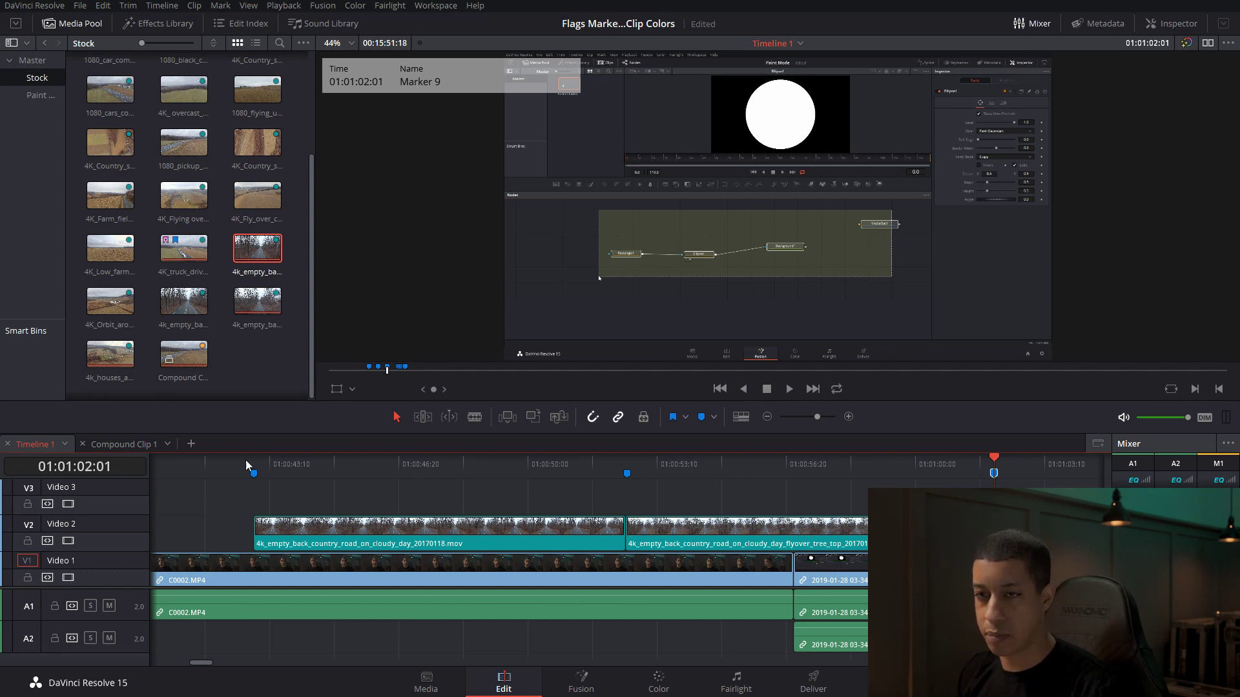
- Create a new timeline in the Master bin with the default settings
left_click(33, 61)
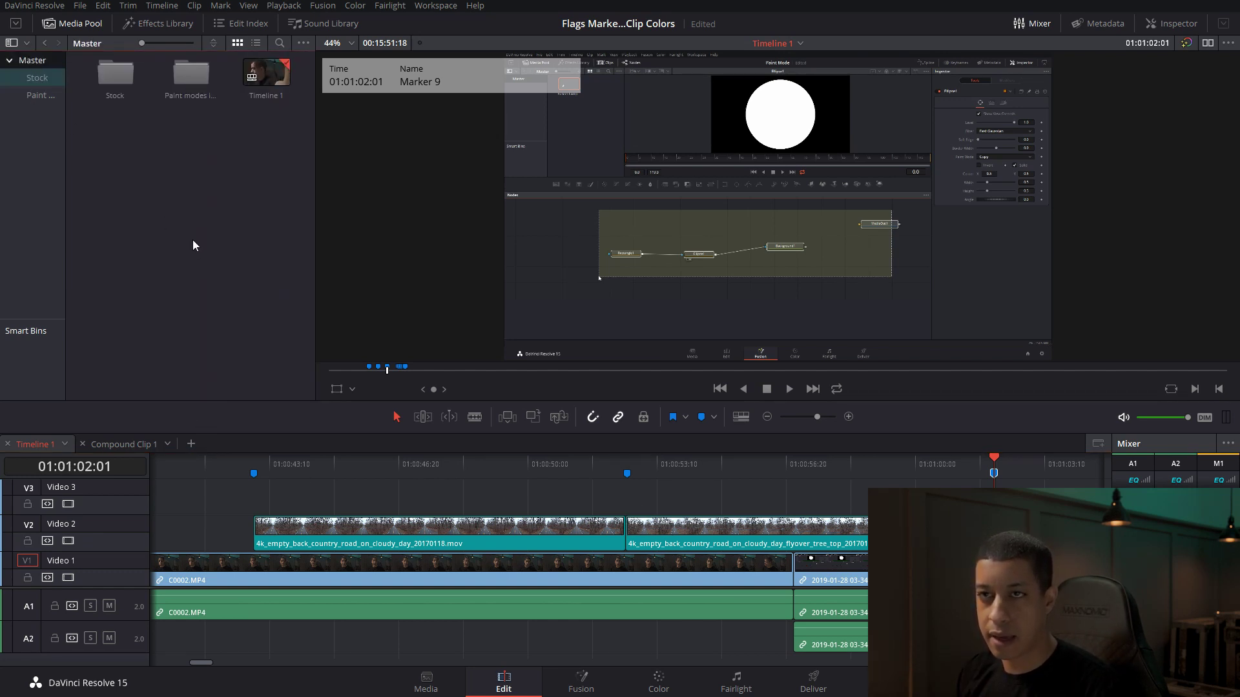
right_click(193, 237)
mouse_move(258, 247)
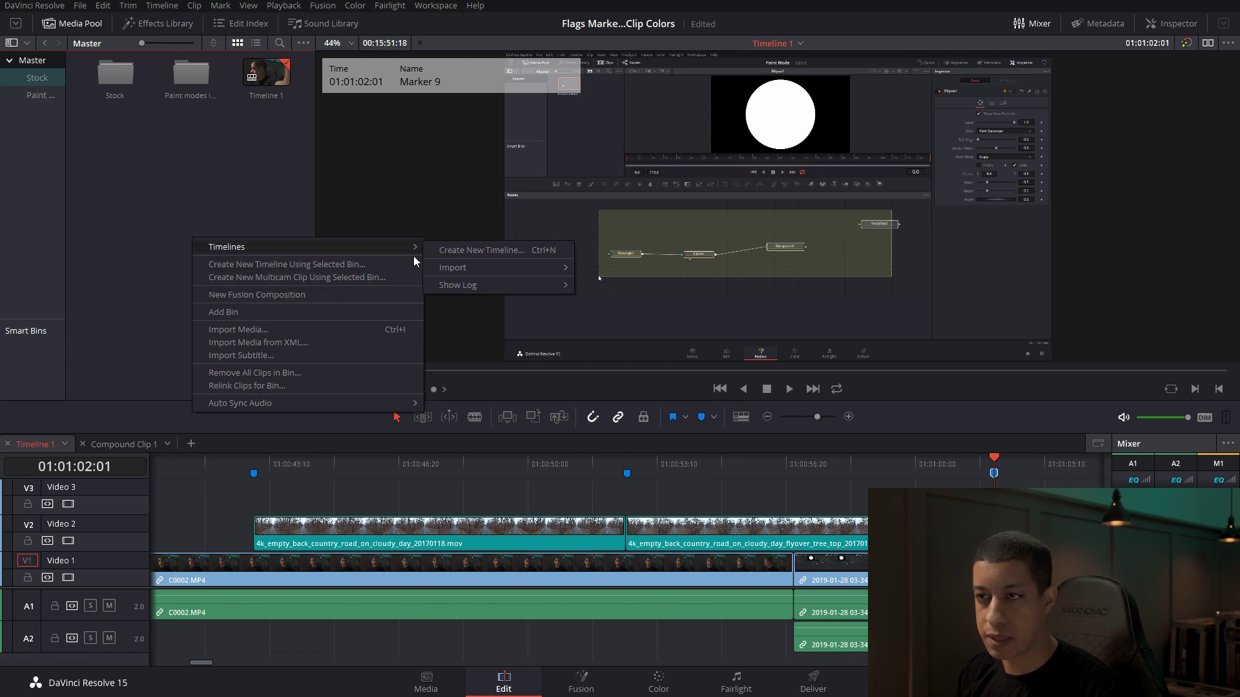
left_click(481, 250)
left_click(685, 425)
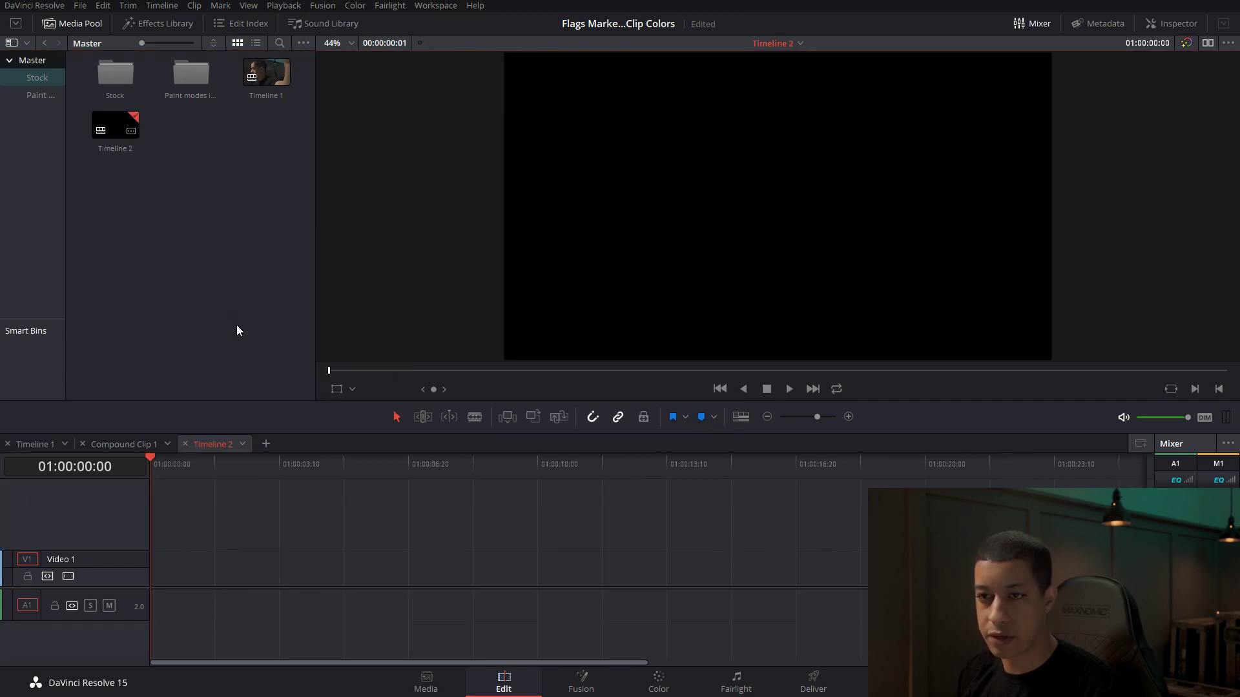
- Place the 4K_truck_driving_down_country_road clip from the Stock bin at the start of Video 1 in the new timeline
left_click(36, 95)
left_click(34, 78)
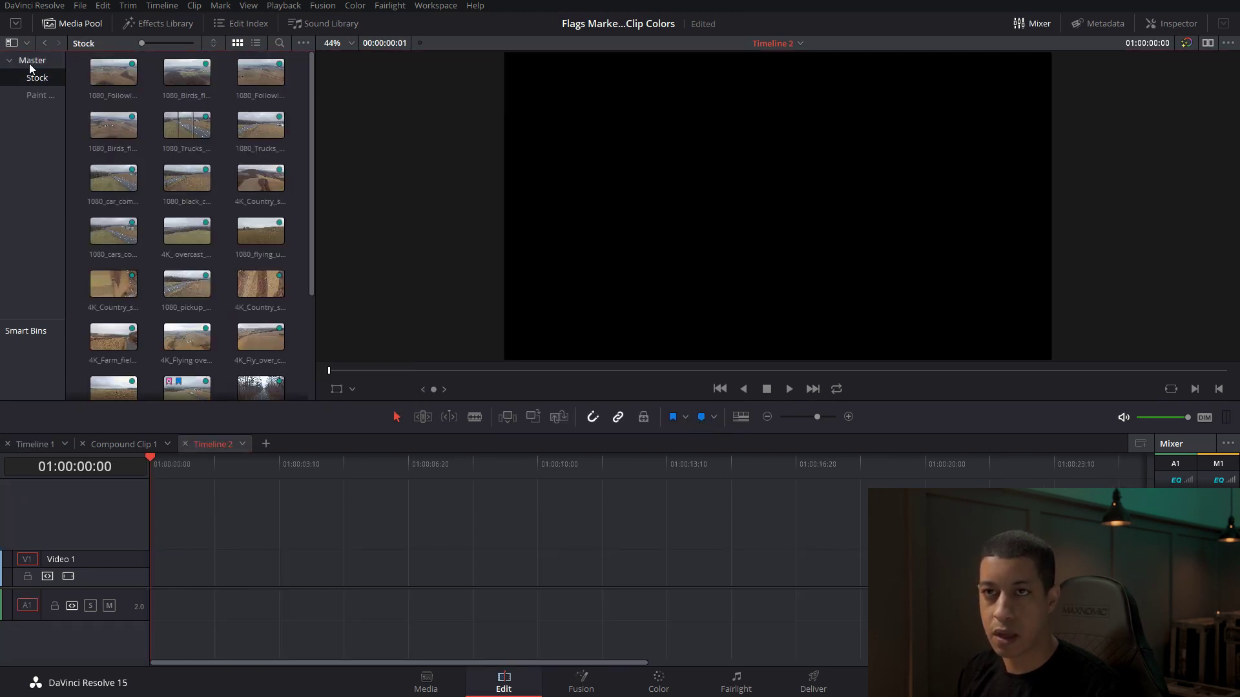
scroll(192, 215, "down", 2)
left_click_drag(187, 248, 158, 578)
- Position the playhead at 01:00:02:10 and review the note on the truck clip's pink flag
left_click(241, 481)
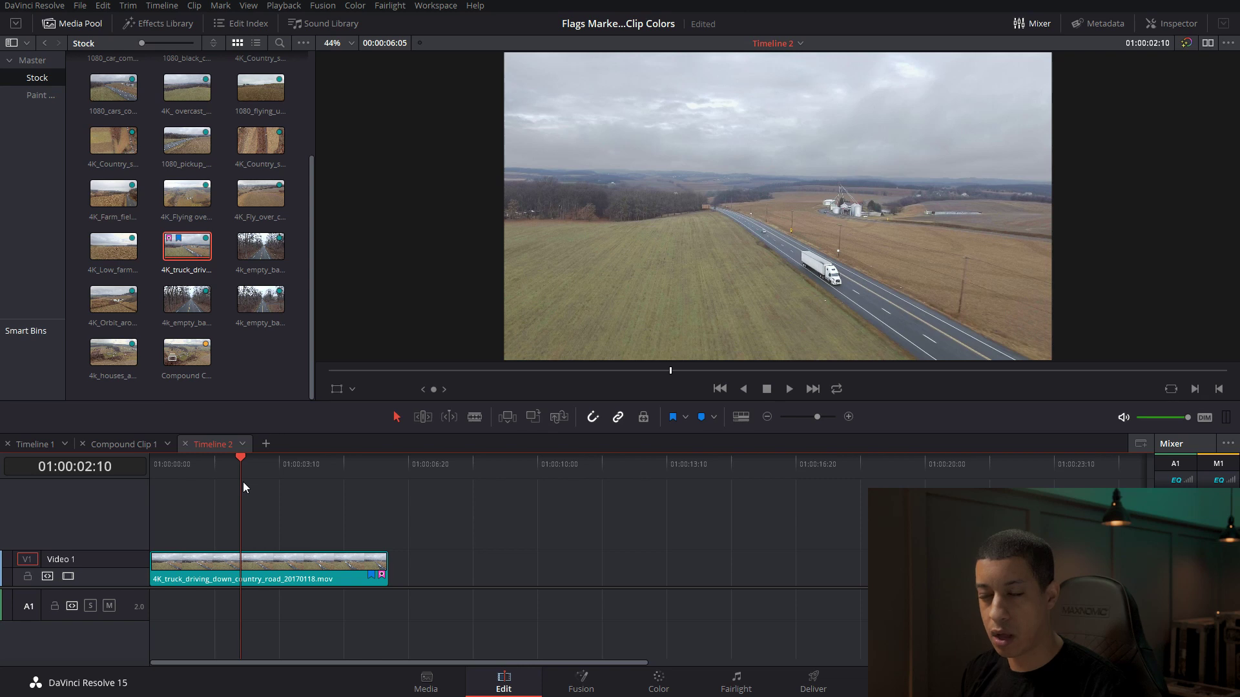
double_click(381, 574)
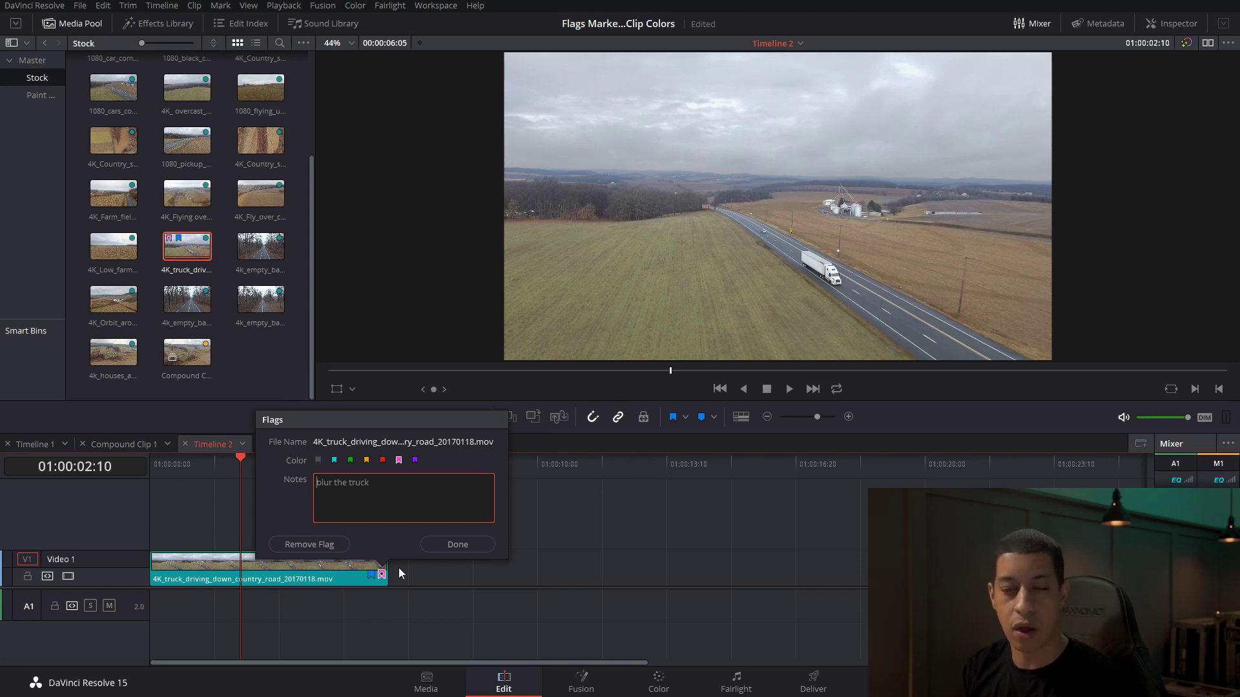
left_click(439, 547)
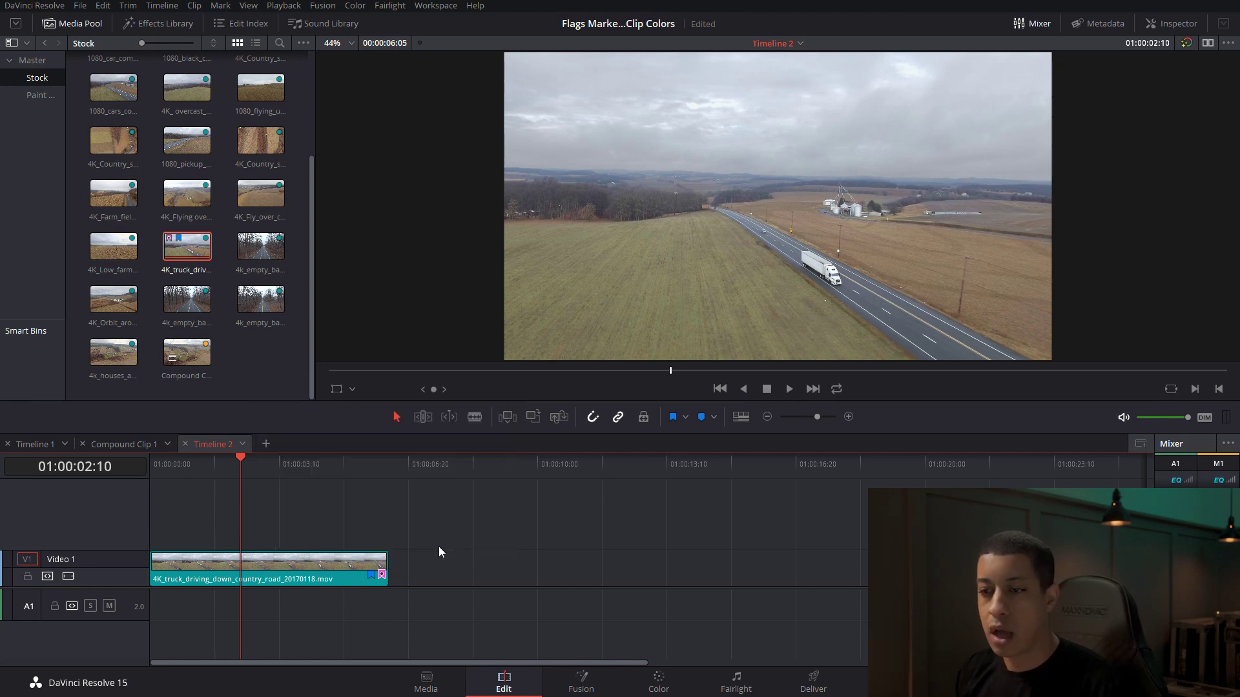
- Turn the truck clip on Video 1 into a new compound clip with the default name
left_click(312, 562)
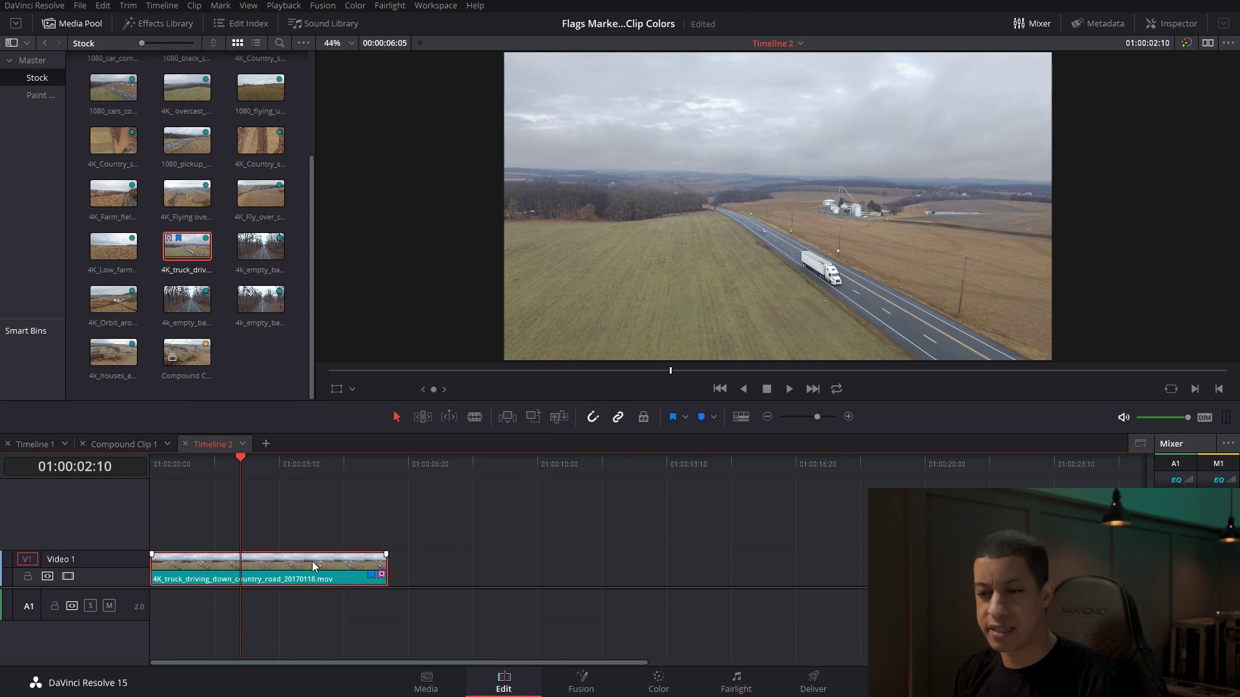
right_click(312, 560)
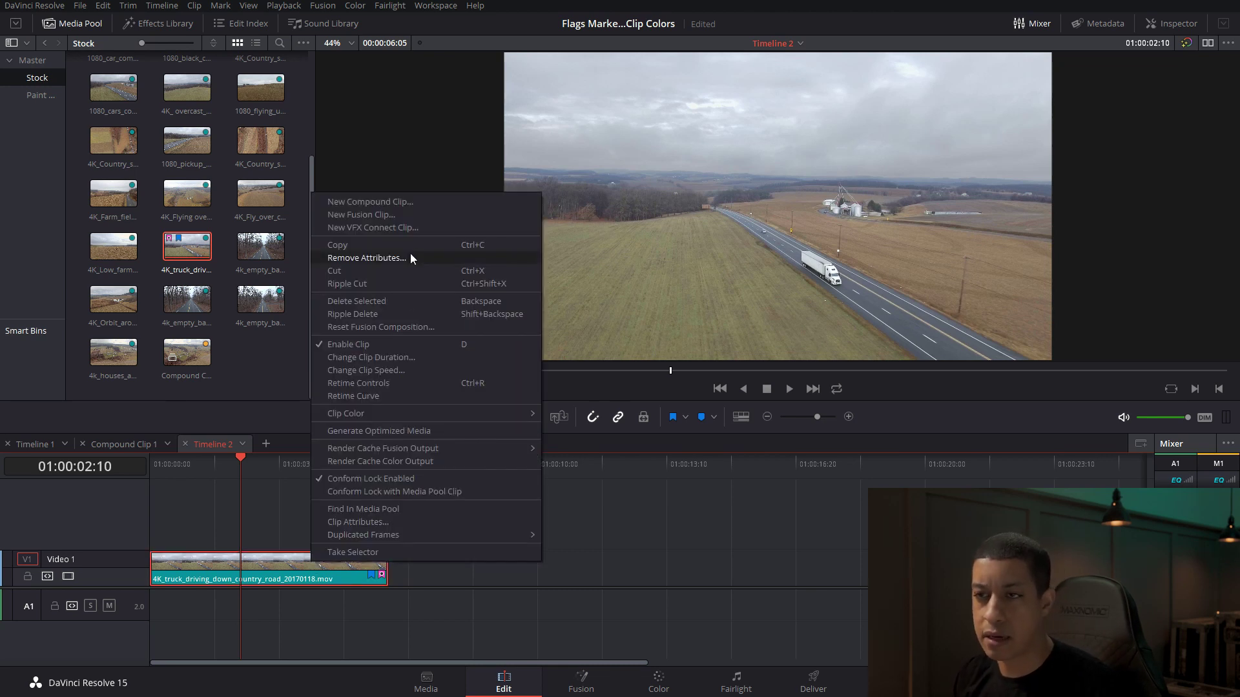
left_click(409, 204)
left_click(675, 380)
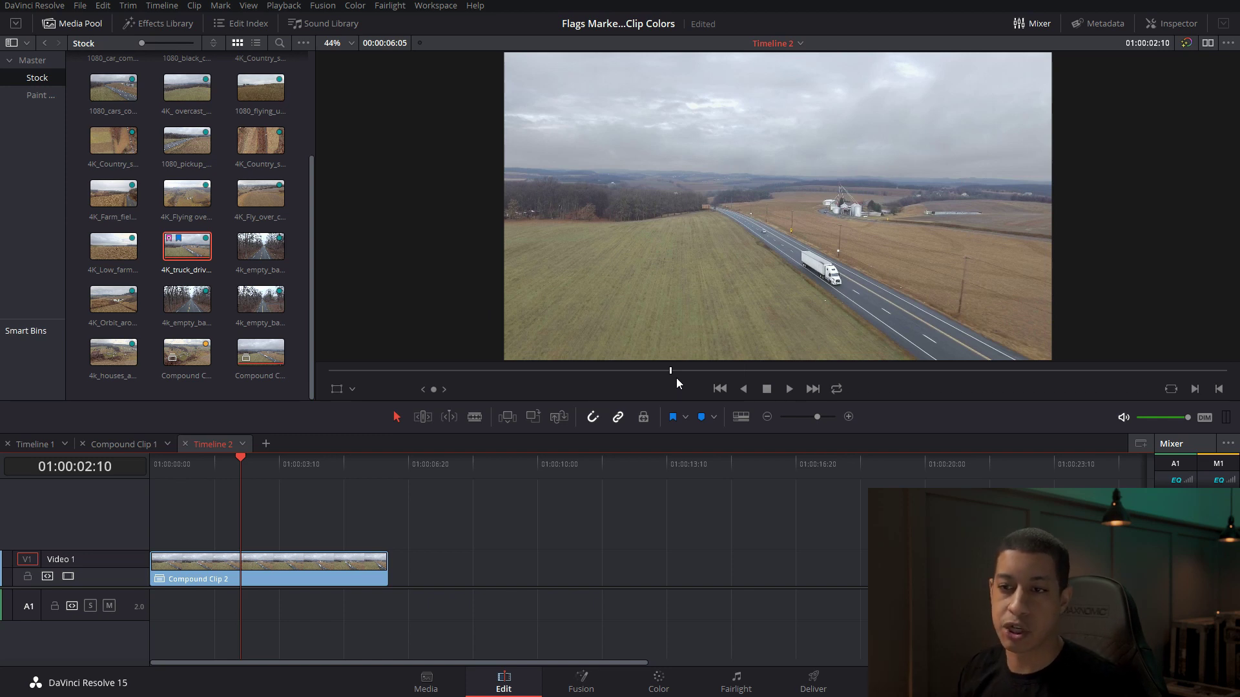
- Open the compound clip in its own timeline and compare its flagged truck clip with the compound clip in Timeline 2
right_click(316, 564)
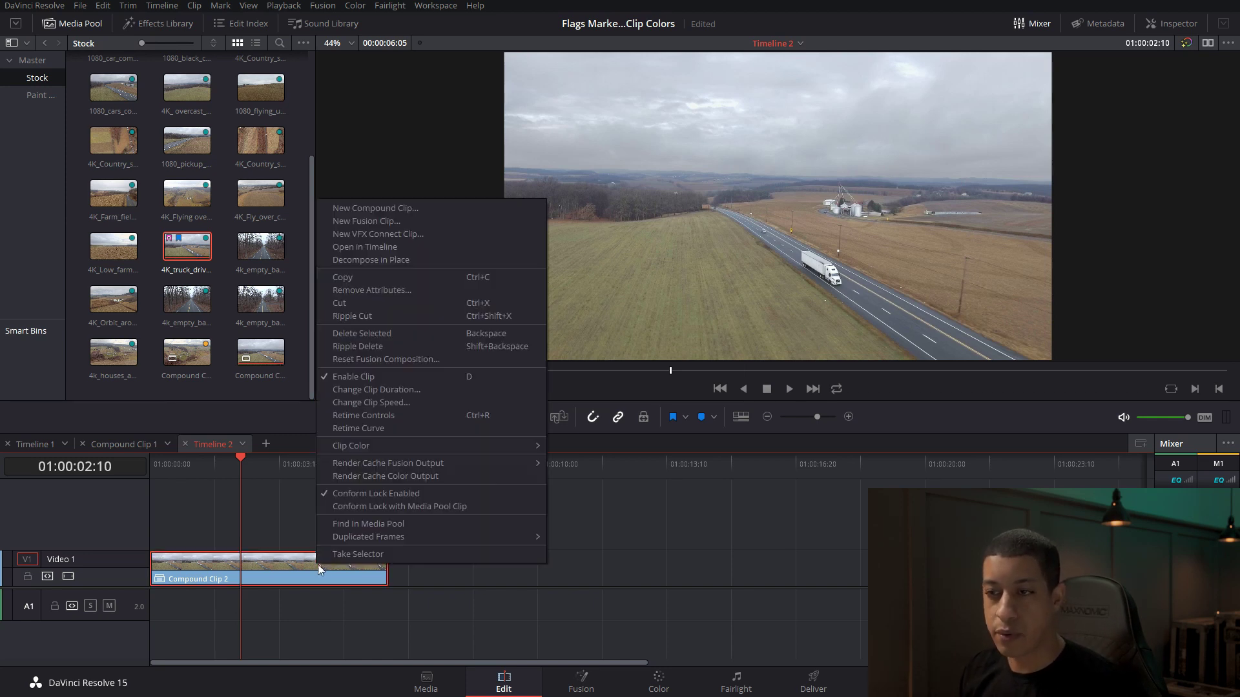
left_click(416, 246)
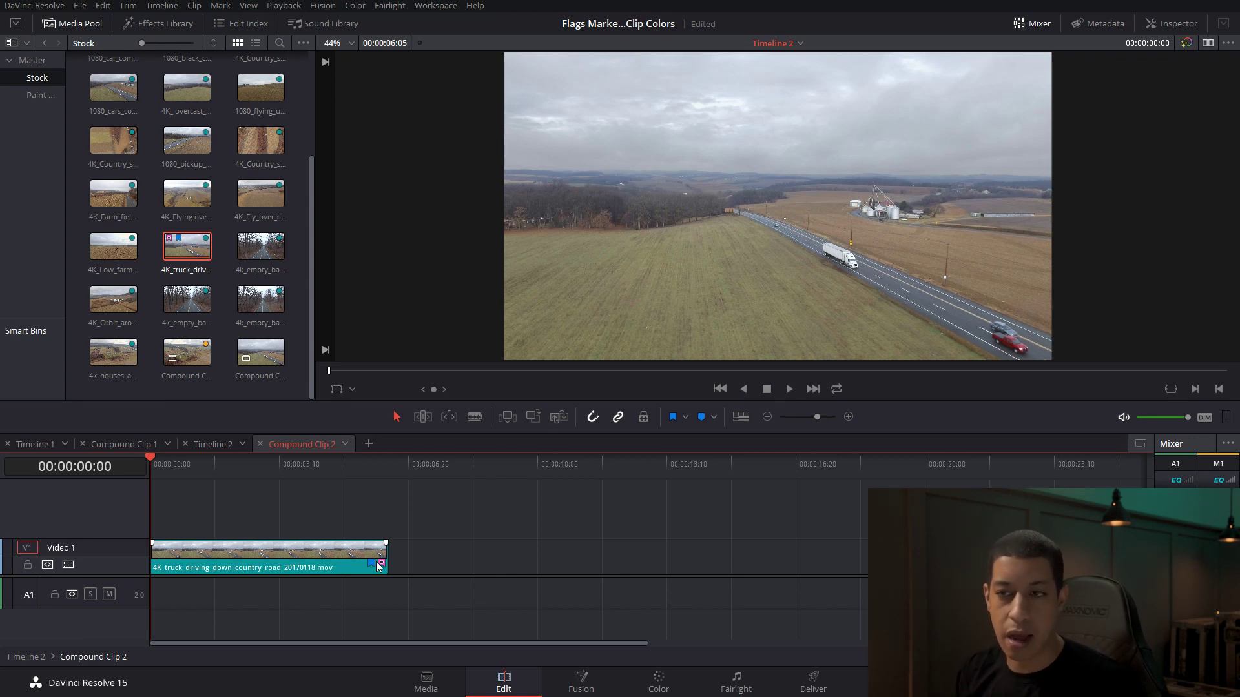
left_click(214, 446)
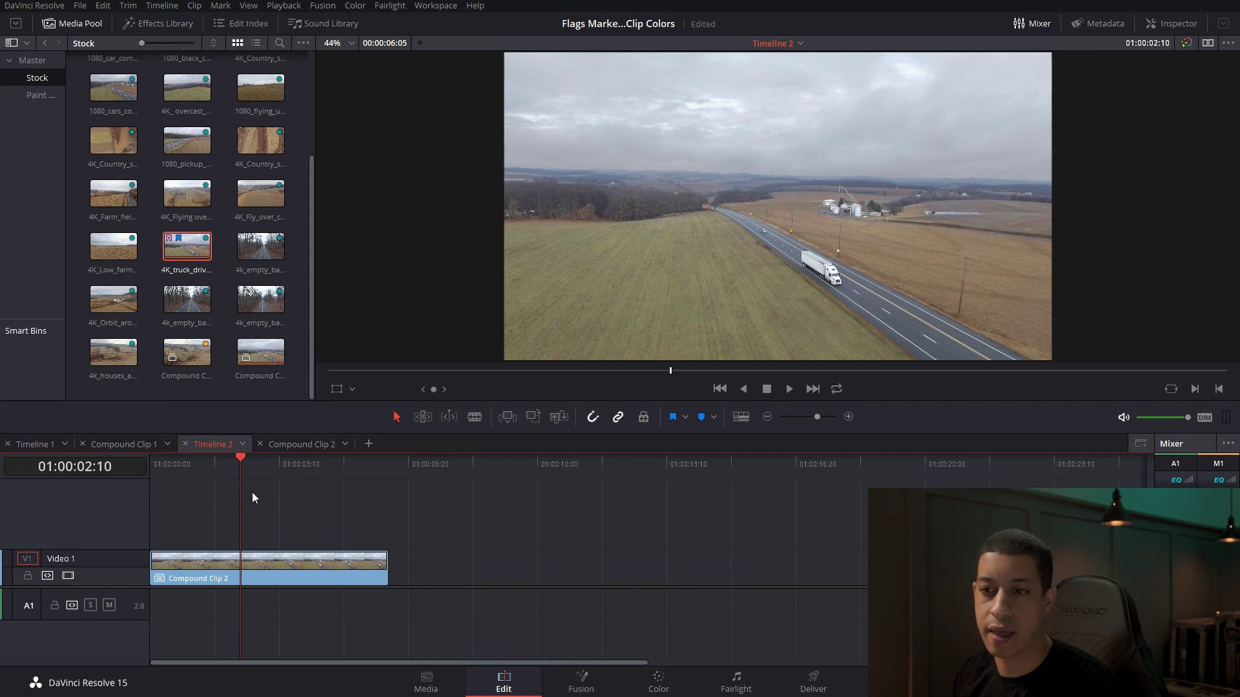
left_click(294, 443)
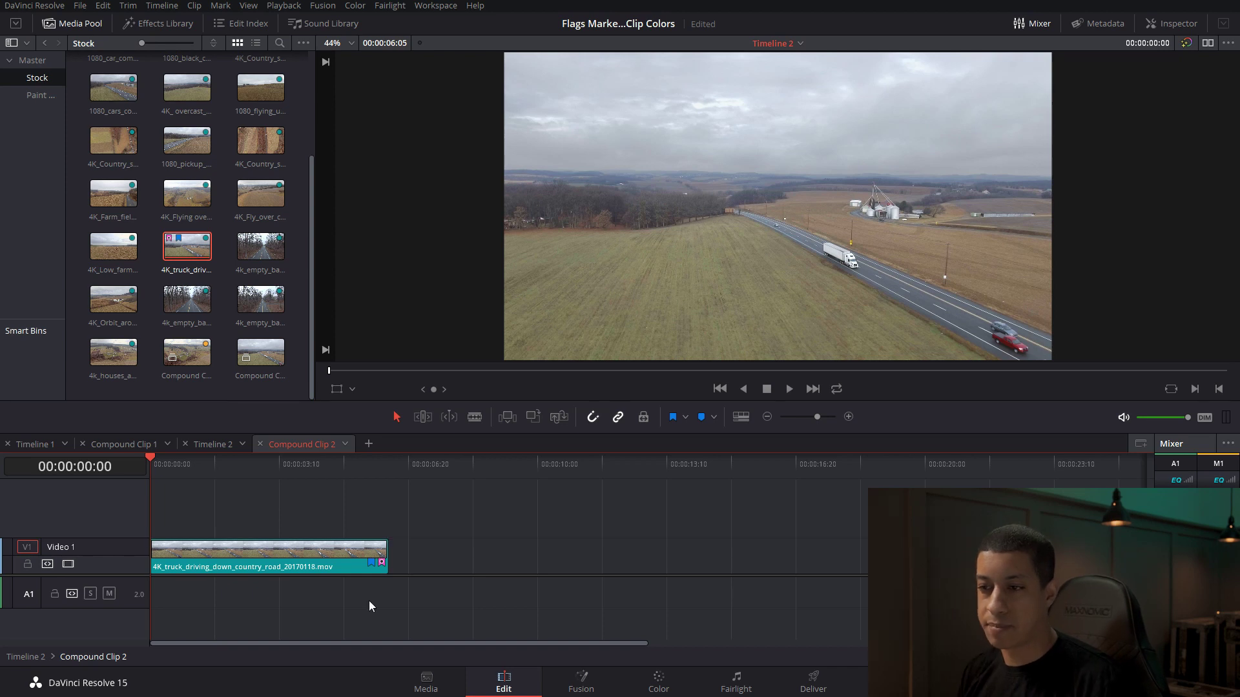
- Move the playhead to 00:00:03:08 inside the compound clip and choose pink as the flag color
left_click_drag(337, 464, 277, 471)
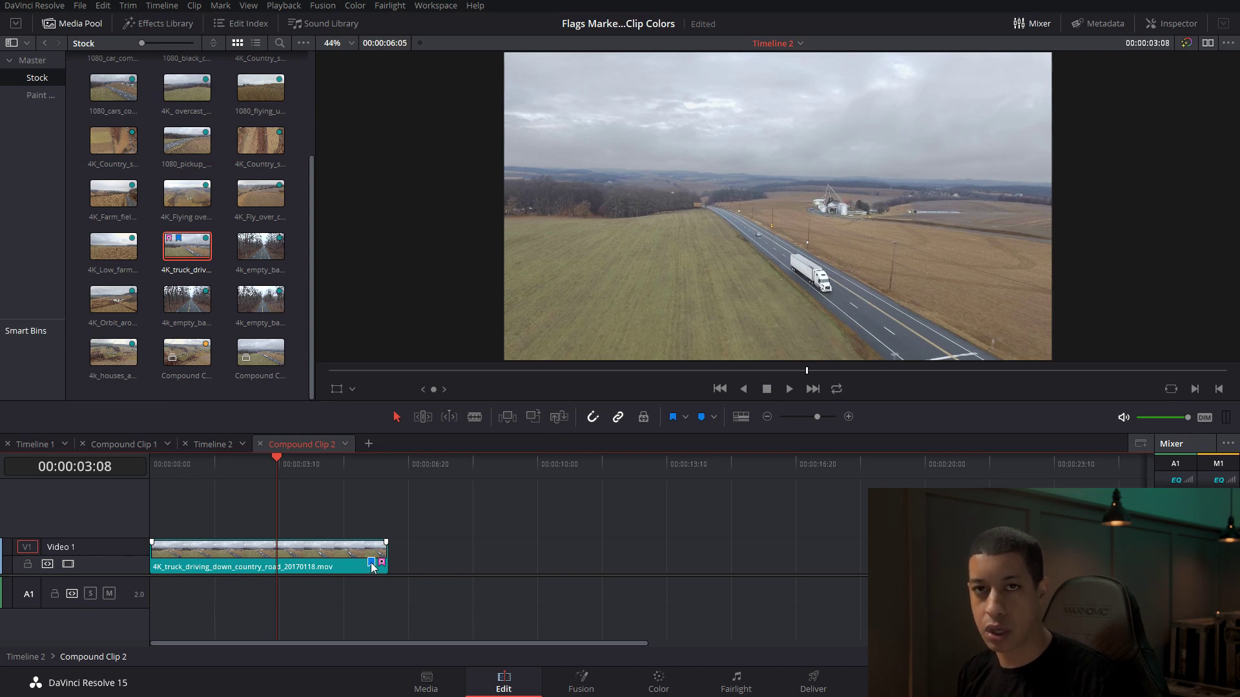
left_click(687, 418)
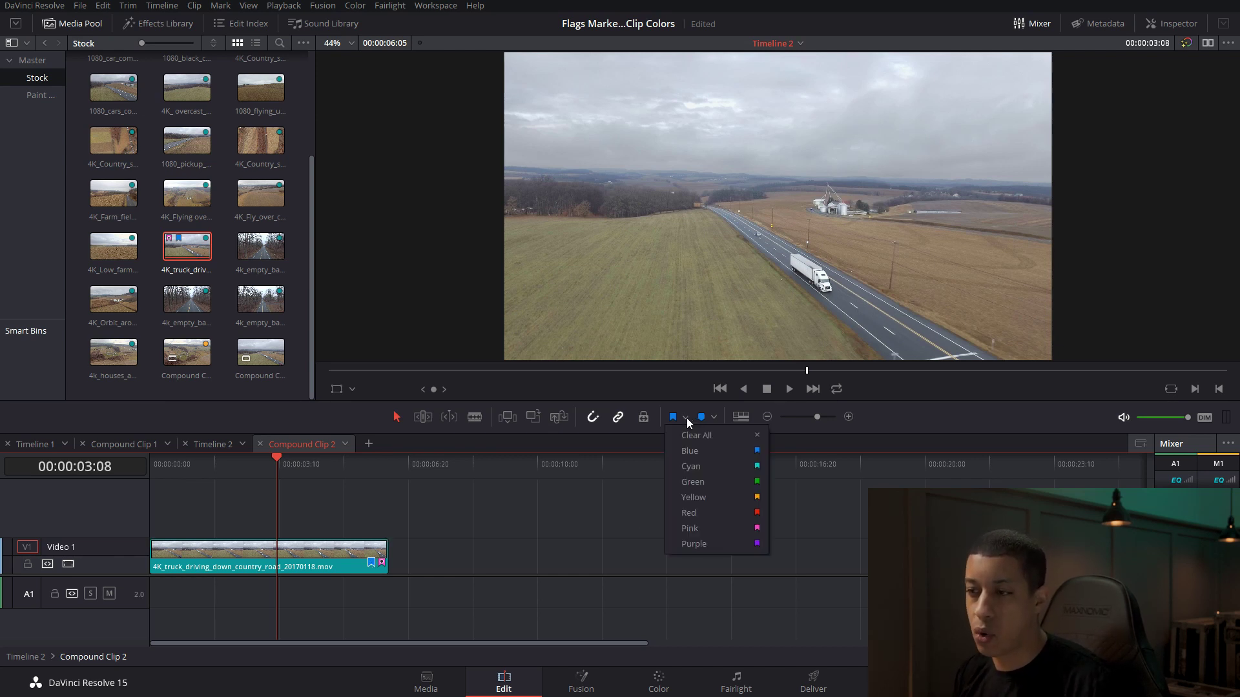
left_click(695, 530)
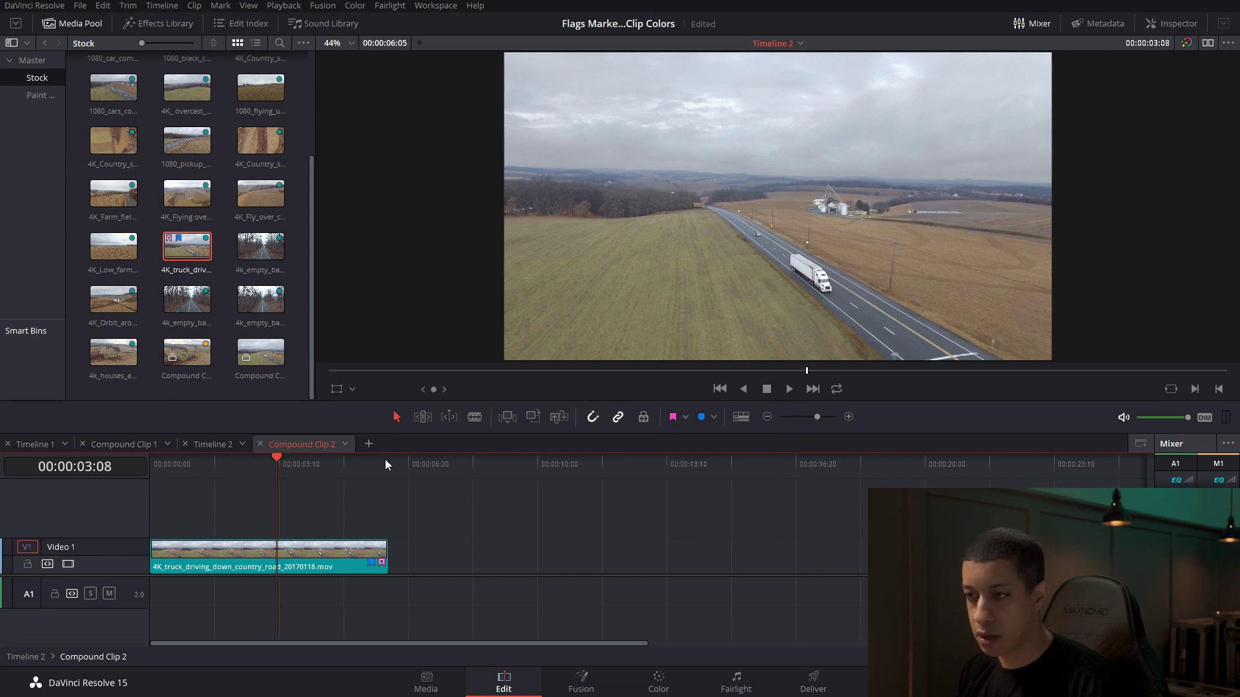
- Add pink timeline markers at 00:00:03:08 and 00:00:04:20 inside the compound clip
left_click(715, 418)
left_click(739, 529)
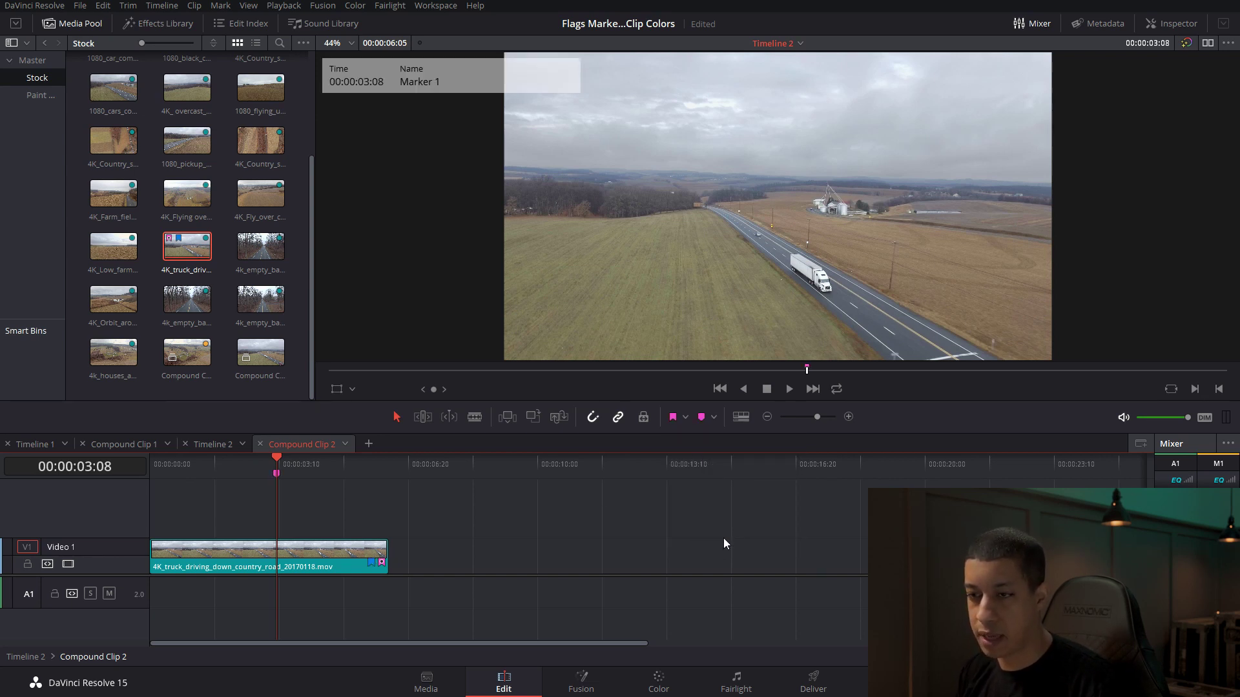
key("m")
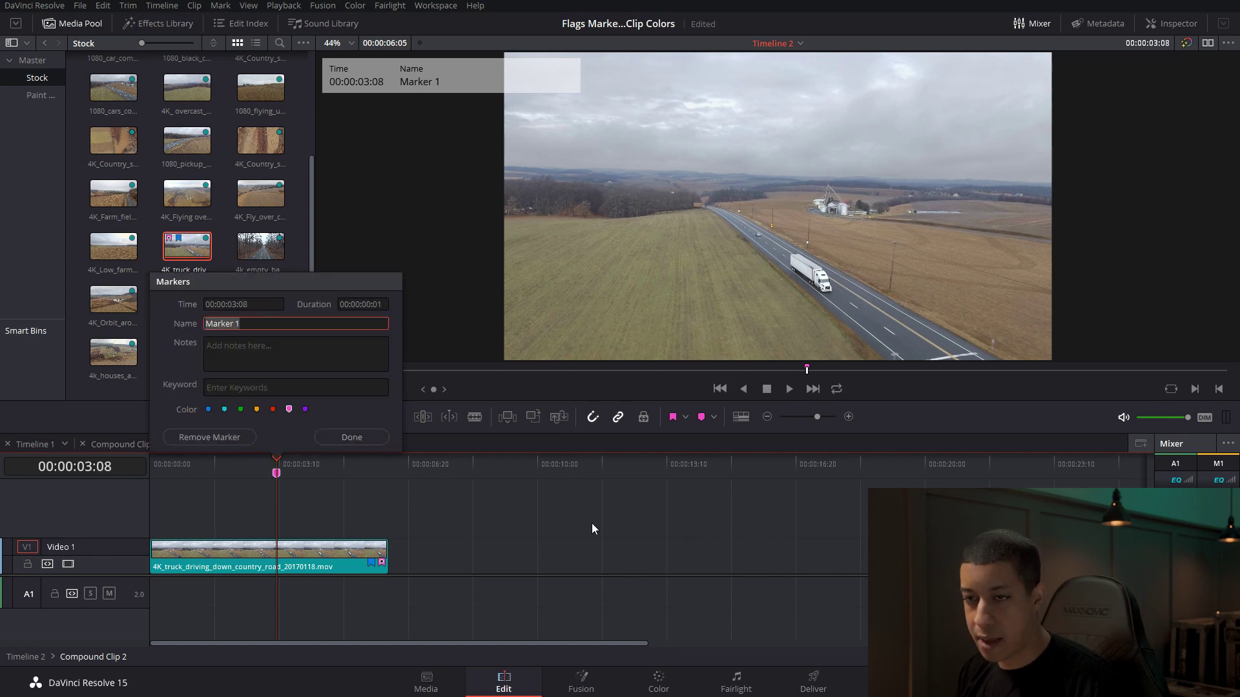
left_click(277, 456)
left_click(331, 461)
key("m")
- Add yellow timeline markers at 00:00:01:12, just before the first pink marker, and at 00:00:05:18
left_click(204, 461)
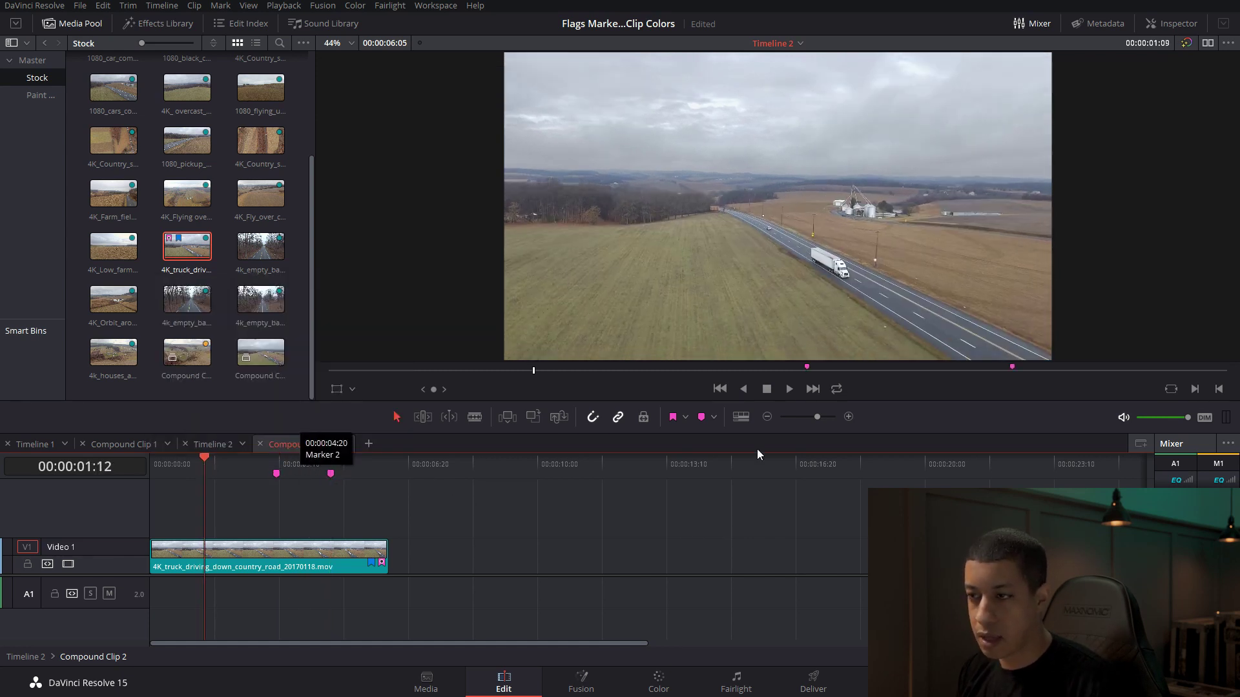
left_click(715, 417)
left_click(747, 500)
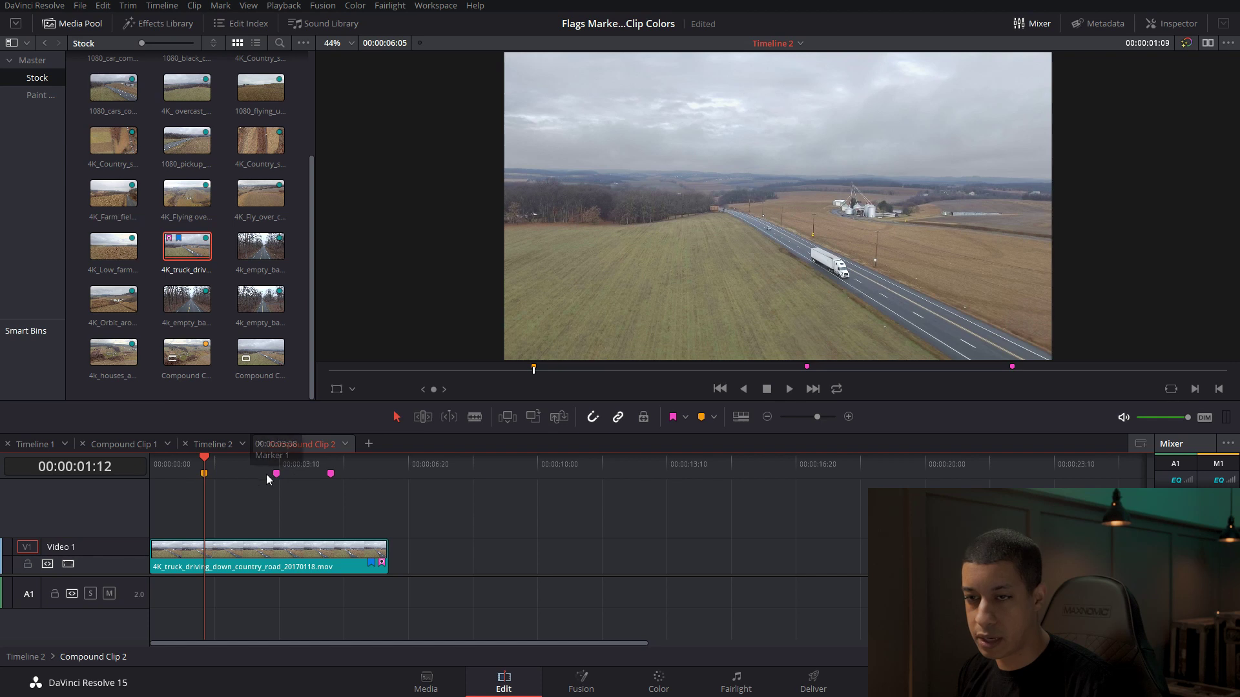
left_click(234, 464)
key("m")
left_click(367, 462)
key("m")
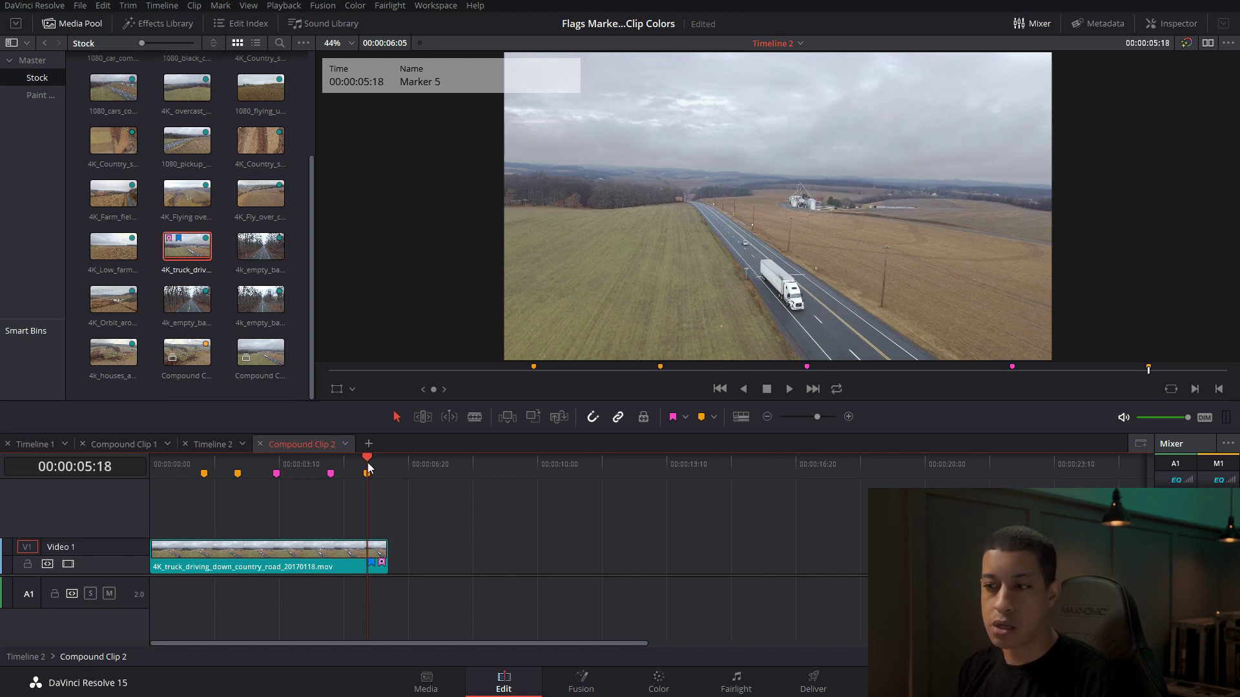
- Look up in Keyboard Customization which marker and flag commands the M and G keys are assigned to
left_click(683, 417)
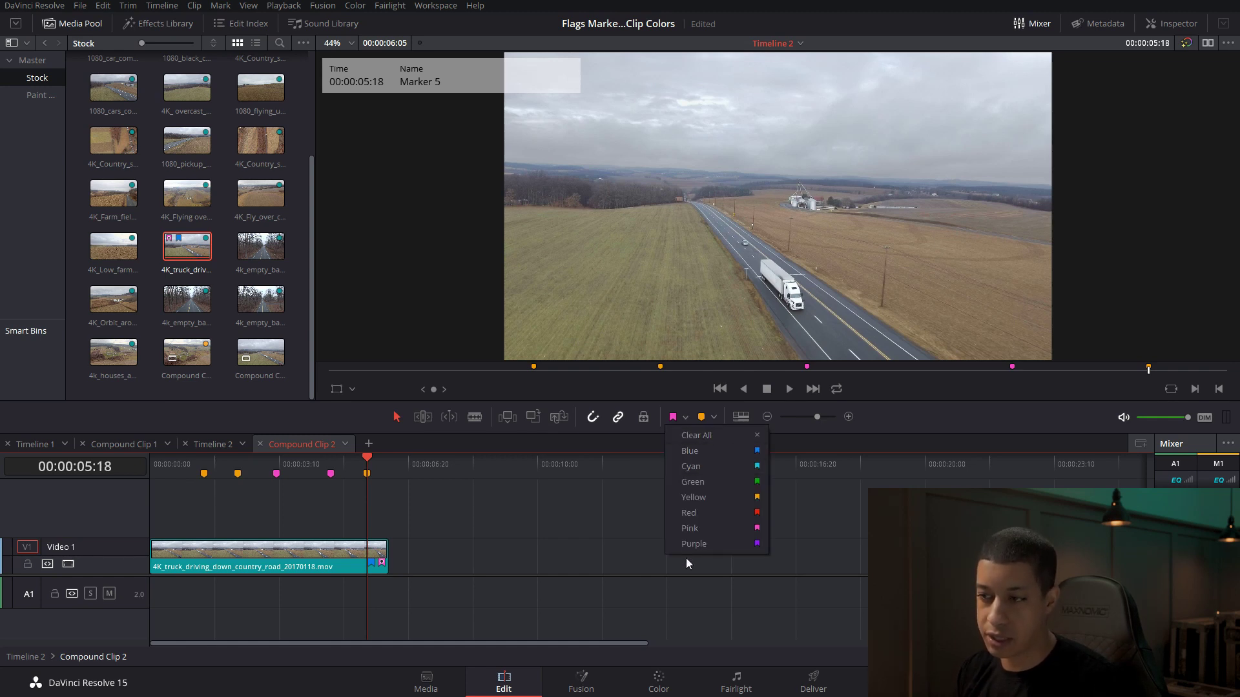
left_click(599, 536)
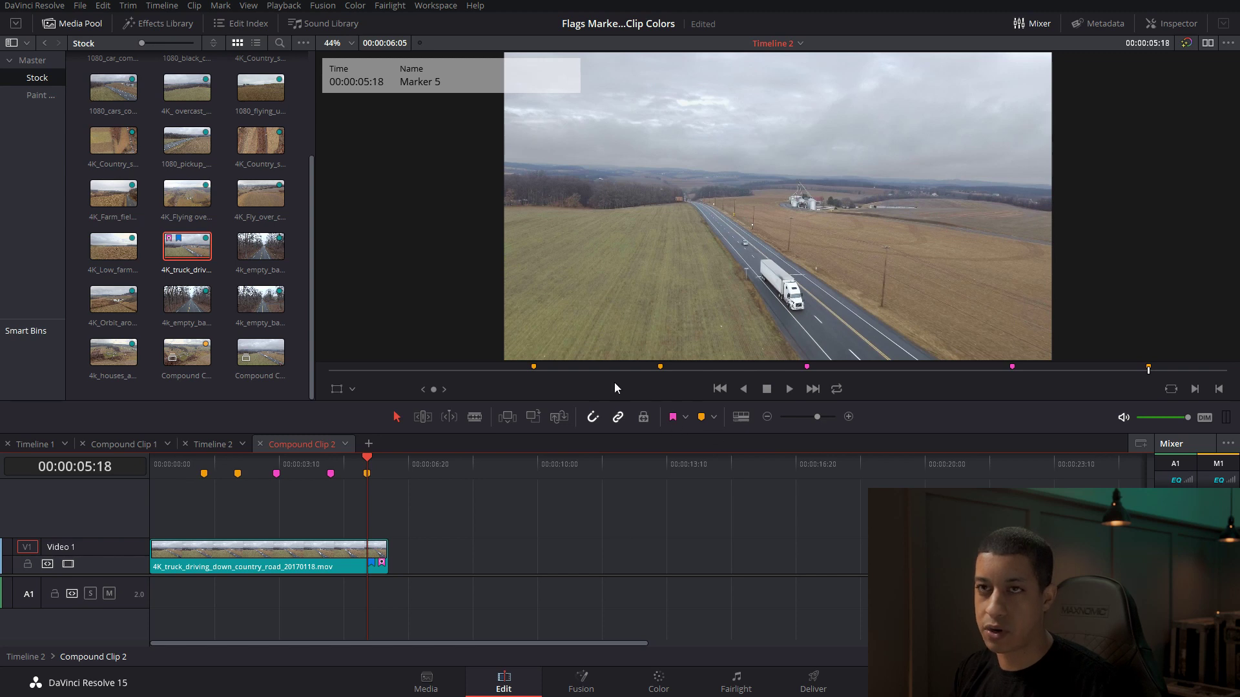
left_click(34, 5)
left_click(41, 36)
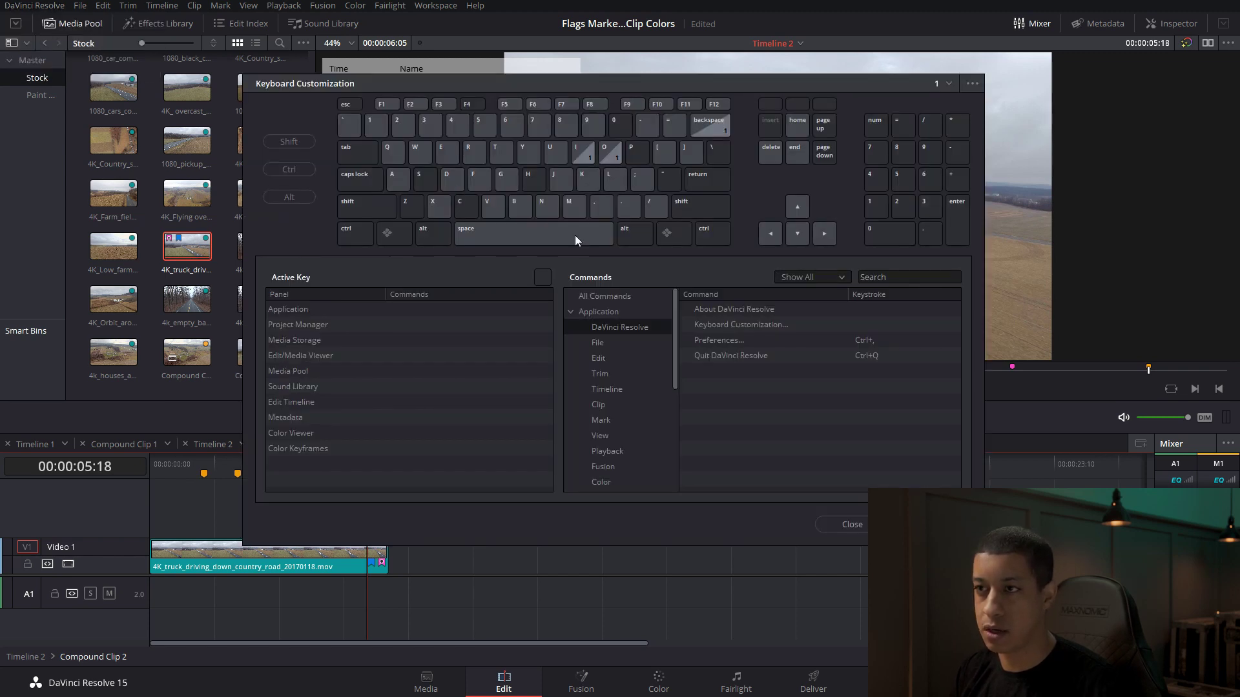
left_click(567, 206)
left_click(406, 311)
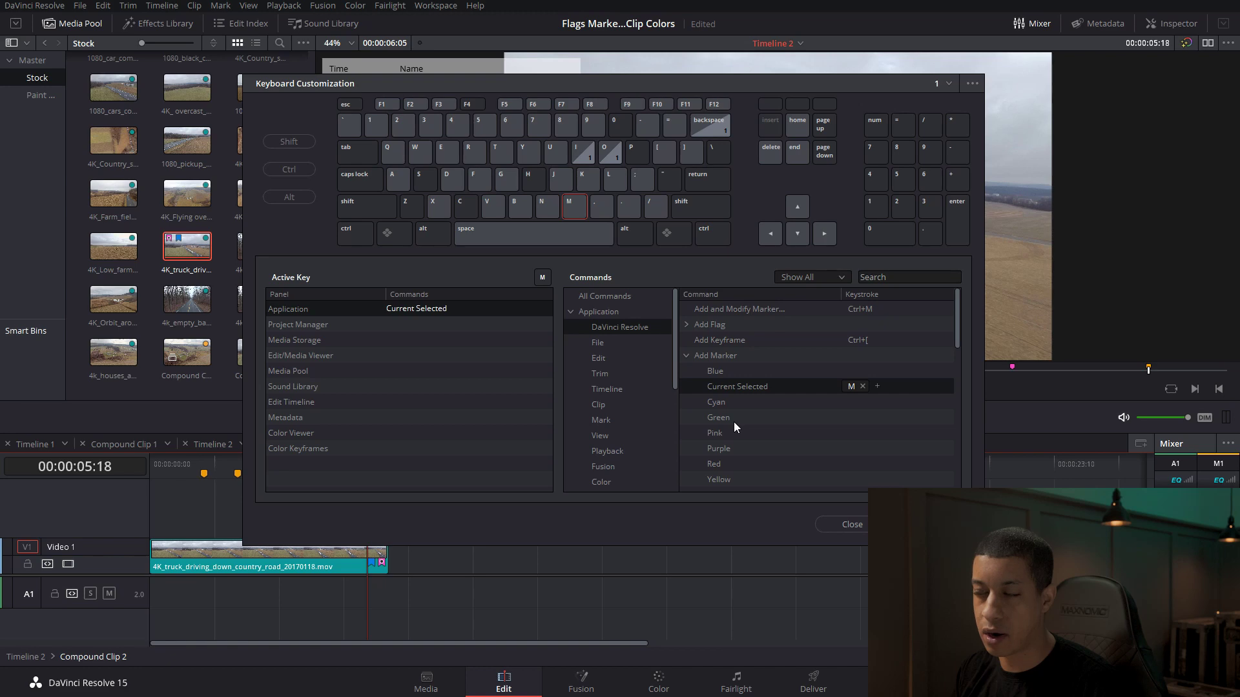
left_click_drag(694, 92, 753, 158)
key("g")
left_click(525, 258)
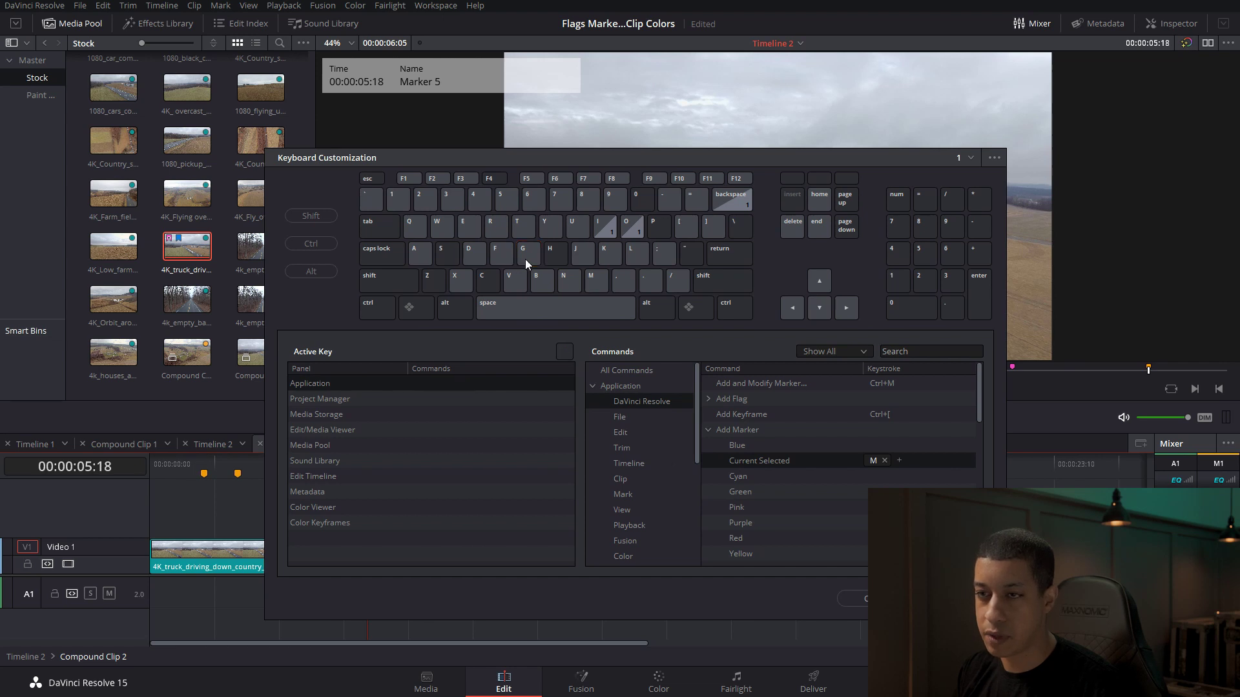
left_click(526, 247)
left_click(439, 386)
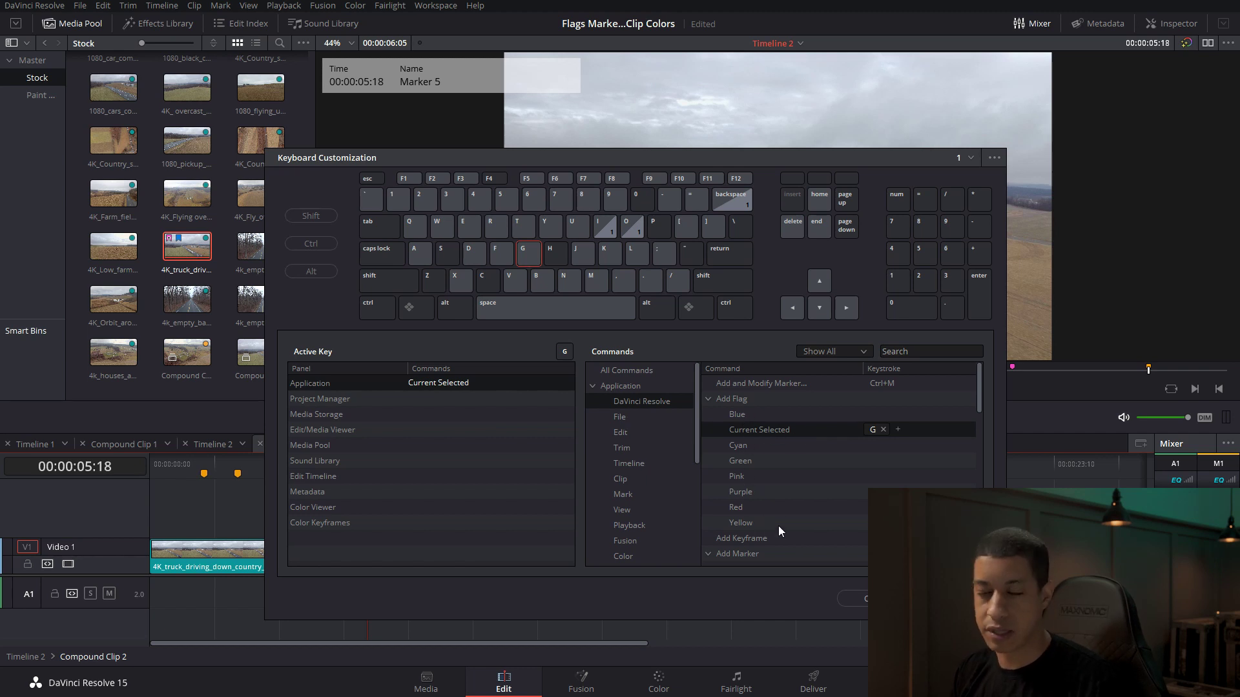
left_click(863, 600)
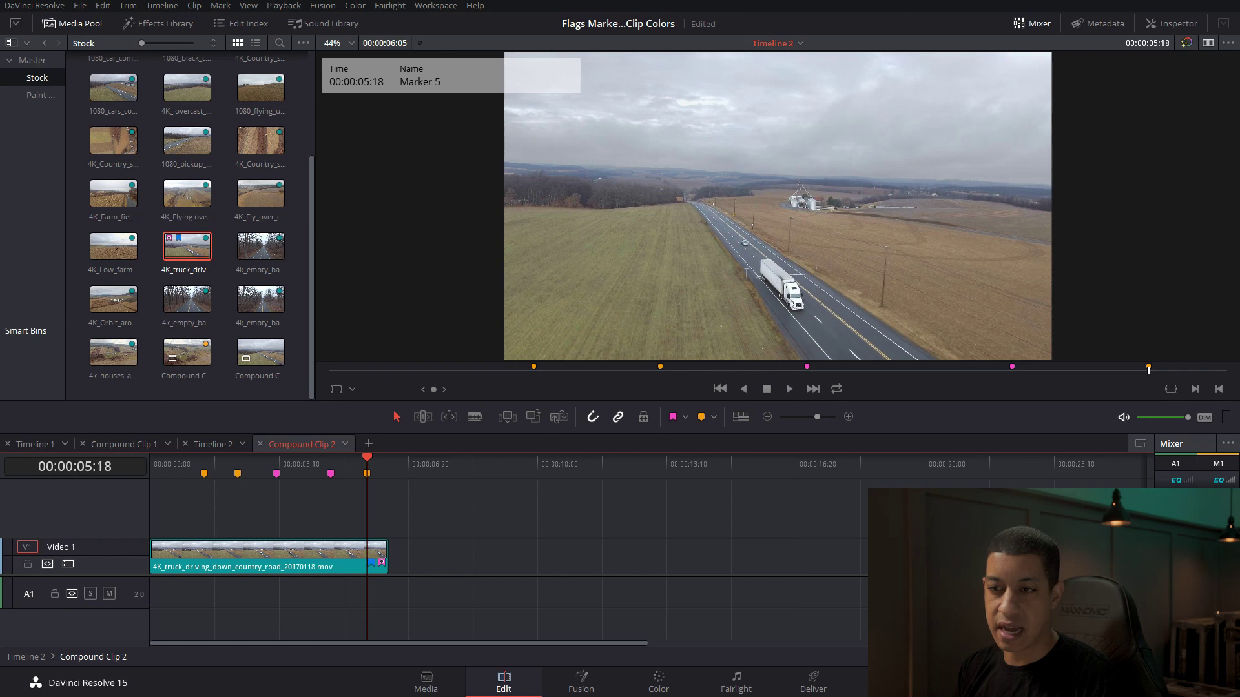
- Rename the yellow marker at 00:00:05:18 as "The name of the marker"
mouse_move(363, 465)
left_mouse_down()
mouse_move(347, 463)
mouse_move(363, 463)
left_mouse_up()
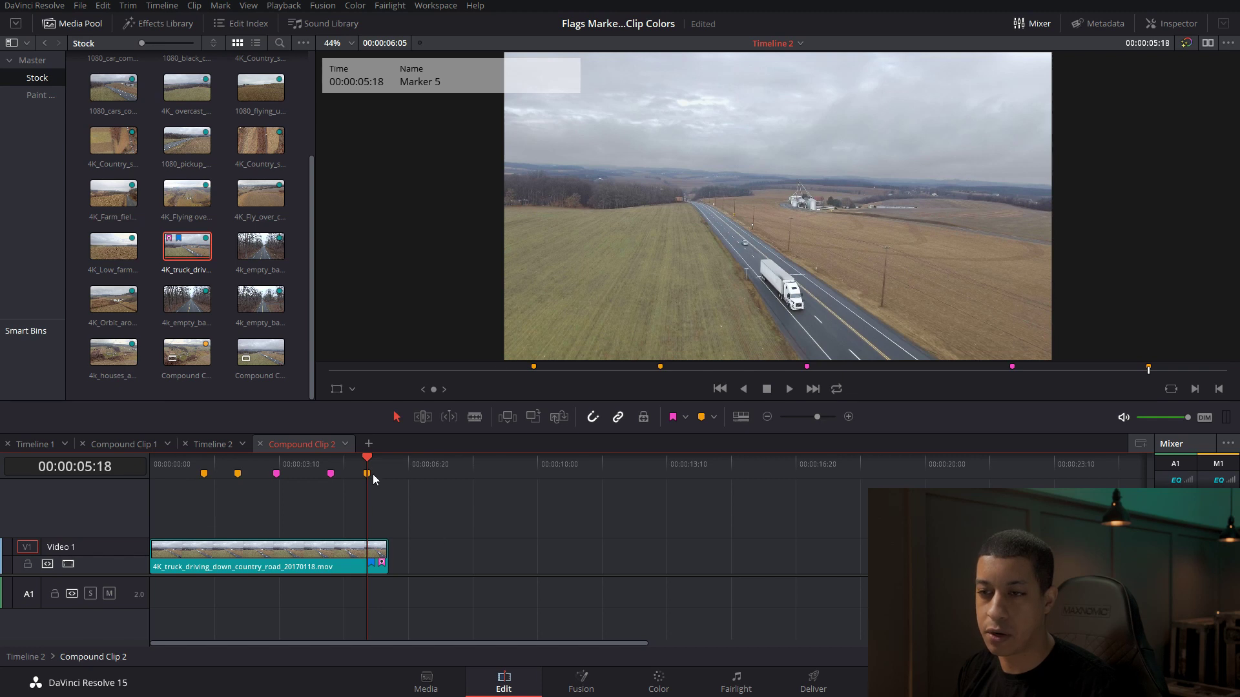
double_click(365, 473)
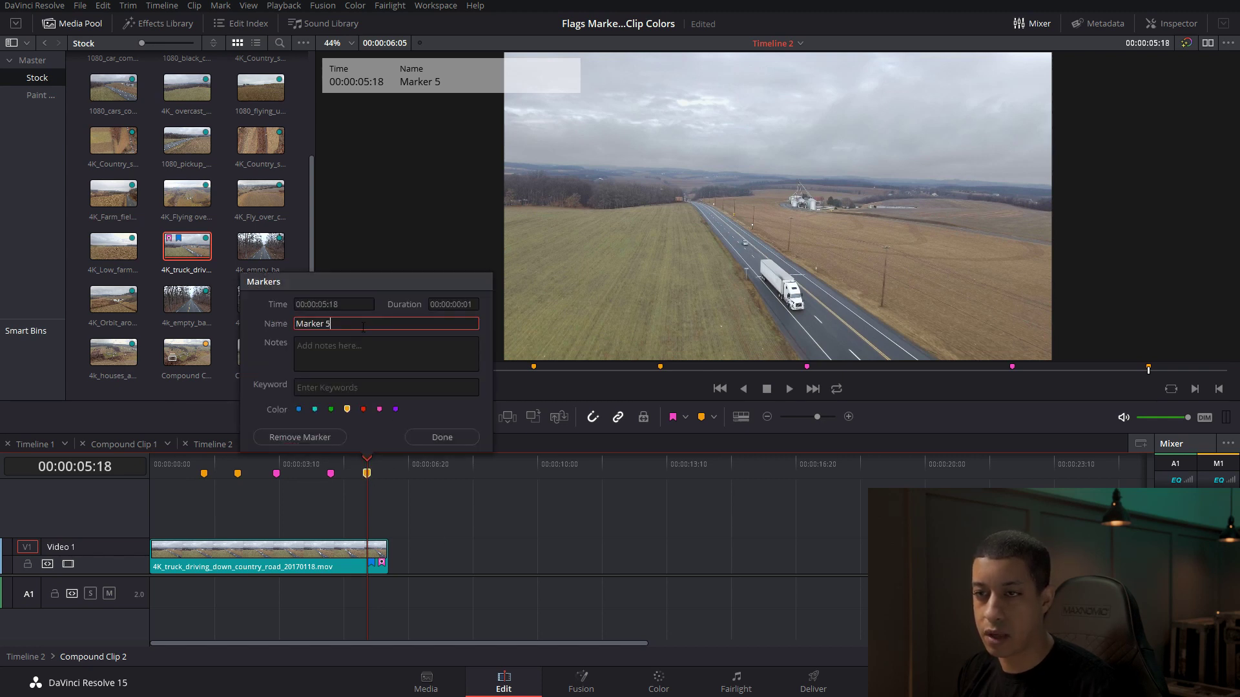
type("The name of the marker")
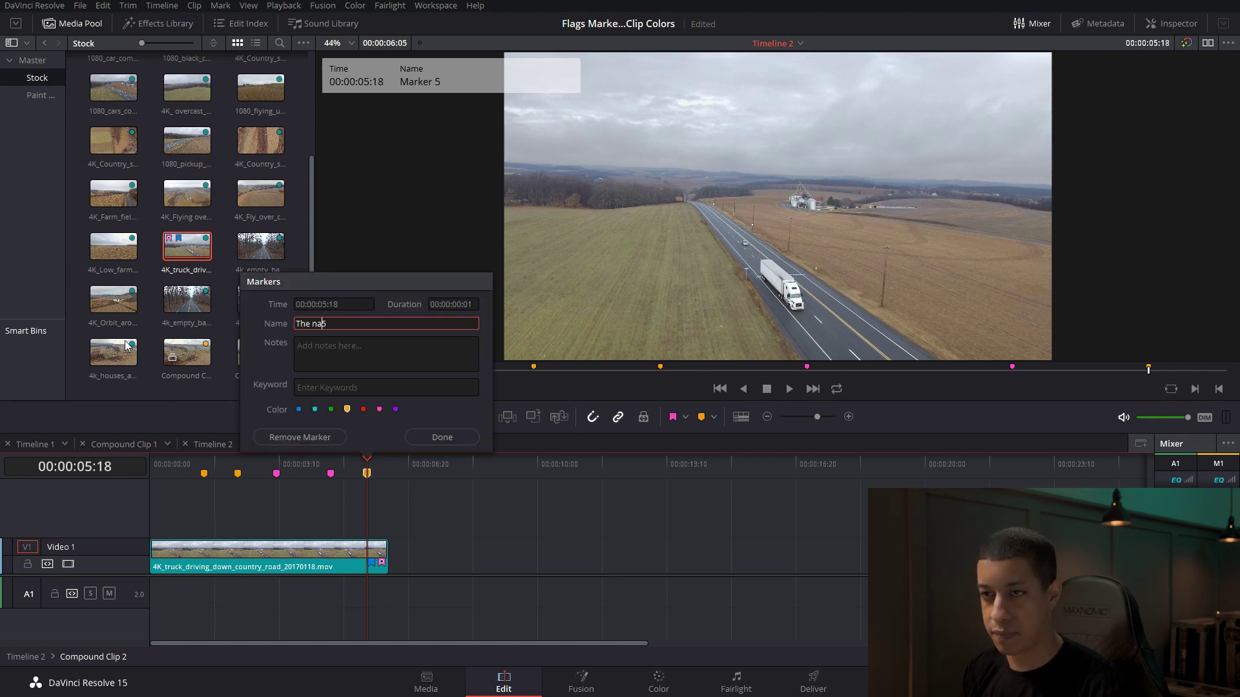
left_click(444, 438)
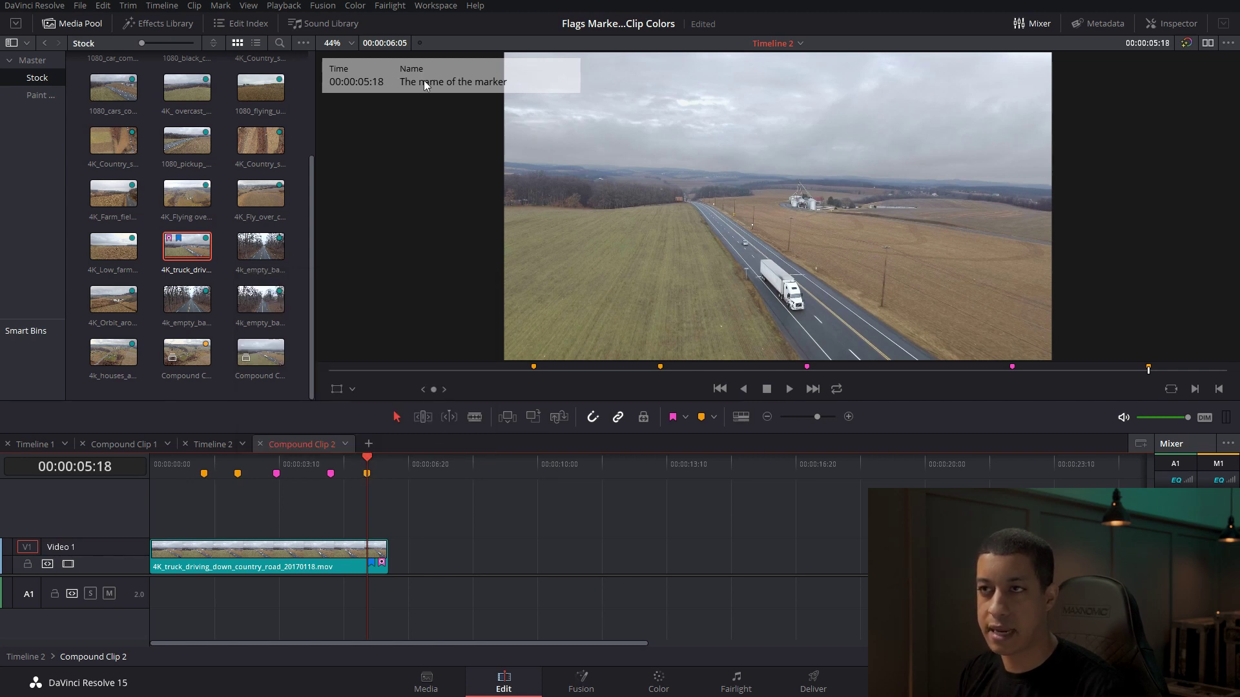
- Put the playhead back on the 00:00:05:18 marker and check its name and the clip's blue flag on the Color page
left_click(388, 464)
left_click_drag(387, 462, 364, 462)
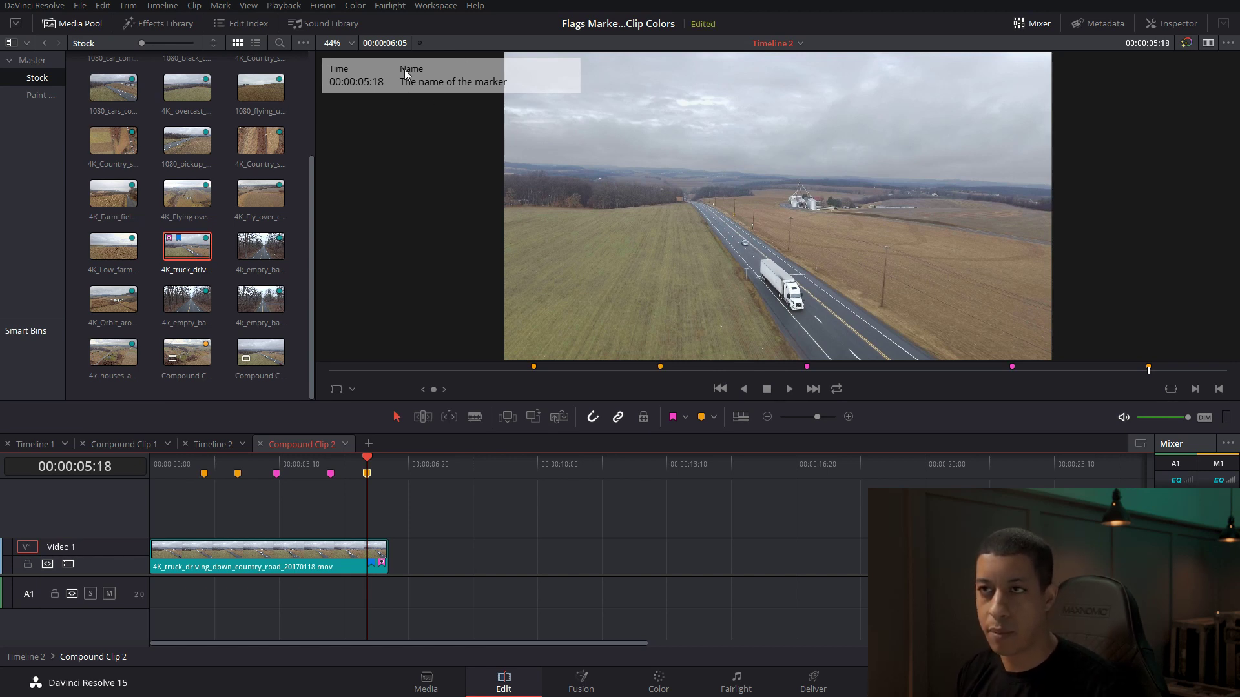
left_click(657, 682)
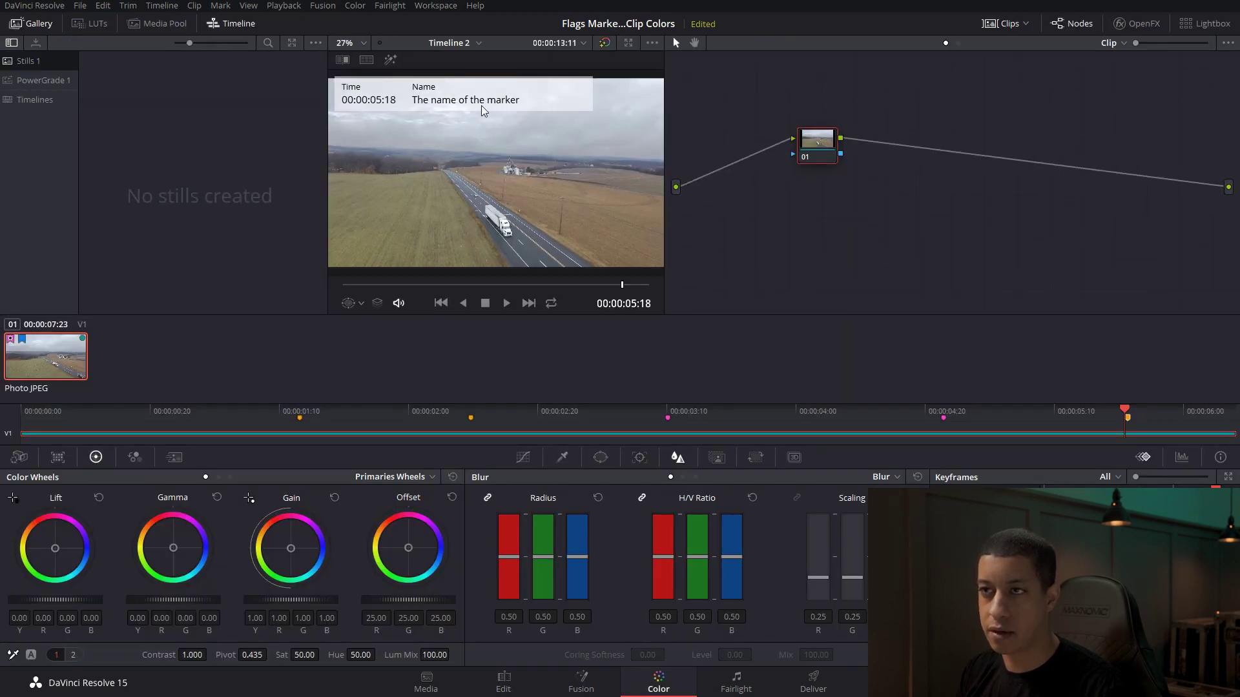
double_click(22, 339)
left_click(214, 311)
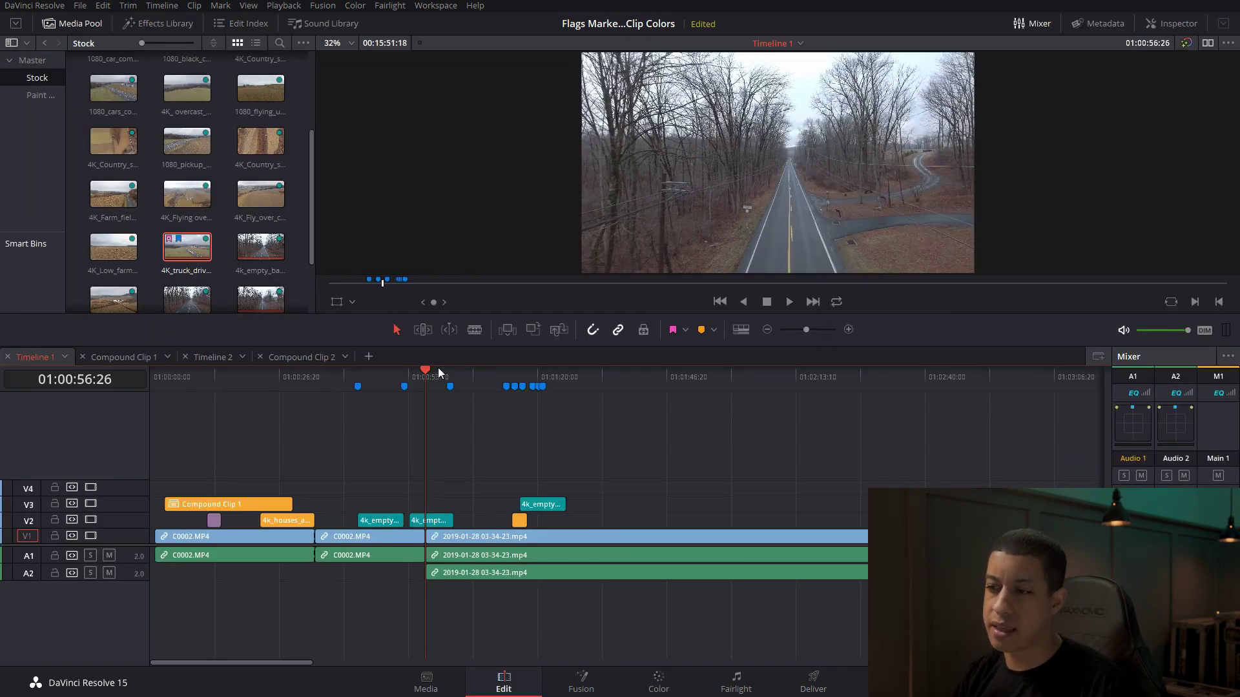
left_click_drag(642, 569, 743, 544)
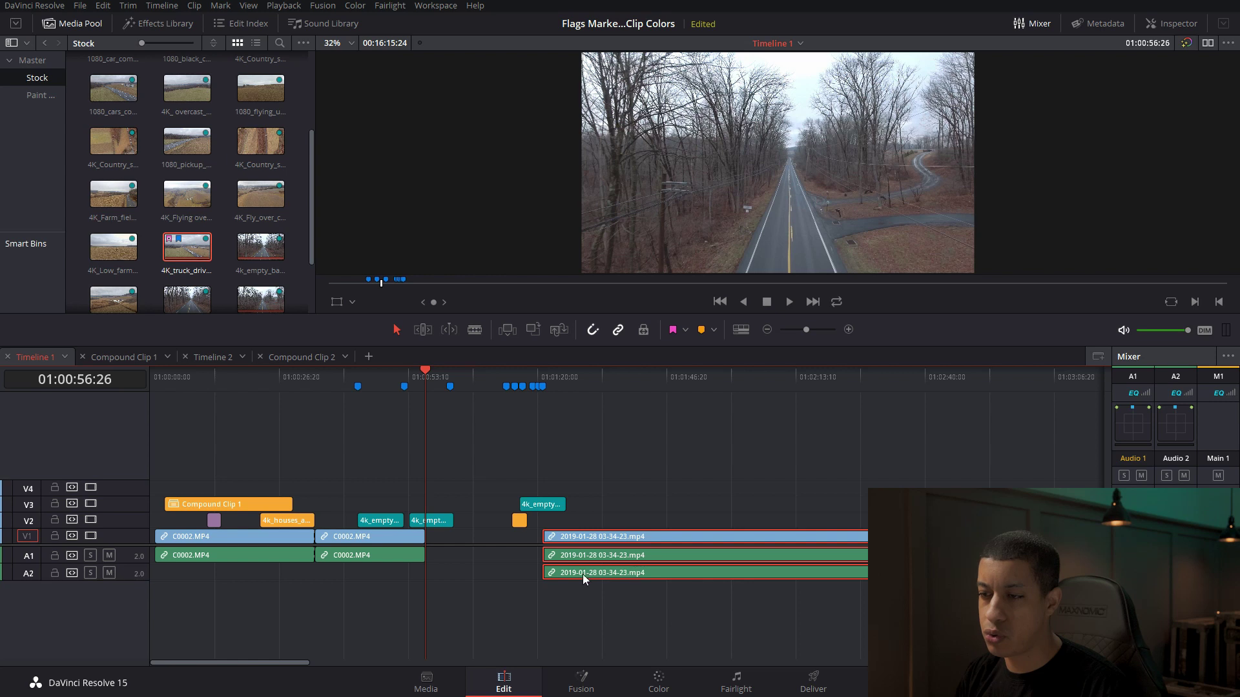
left_click_drag(611, 557, 526, 536)
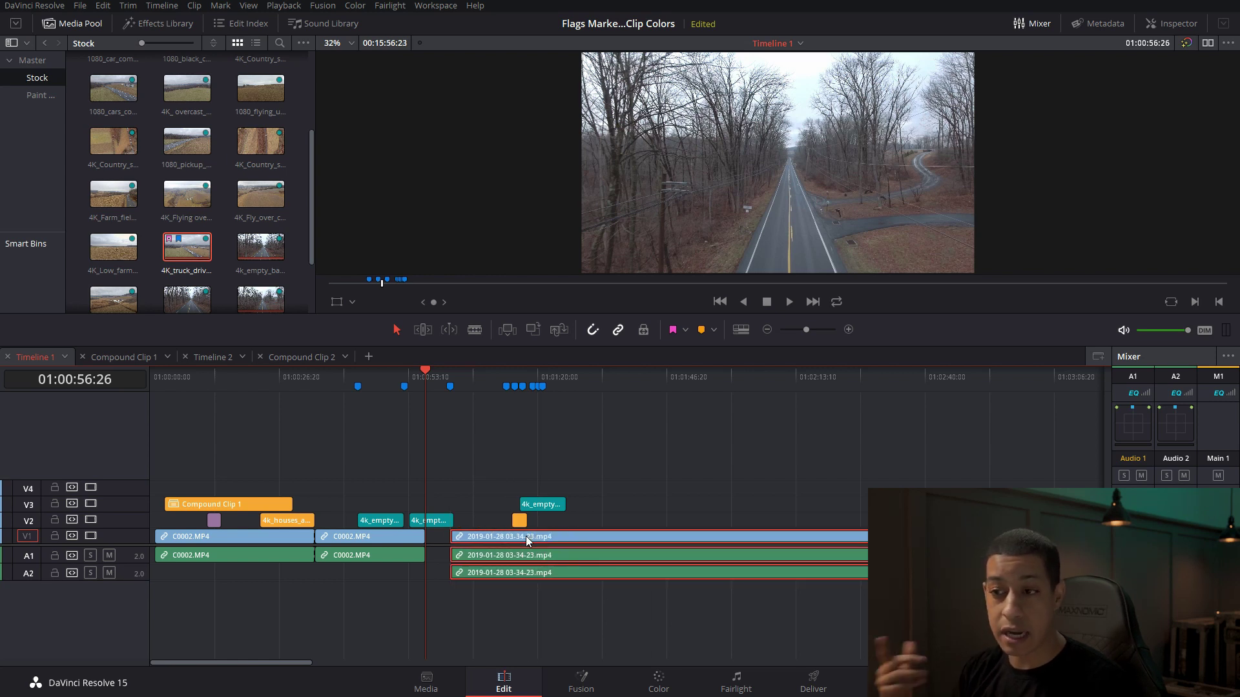
left_click(506, 583)
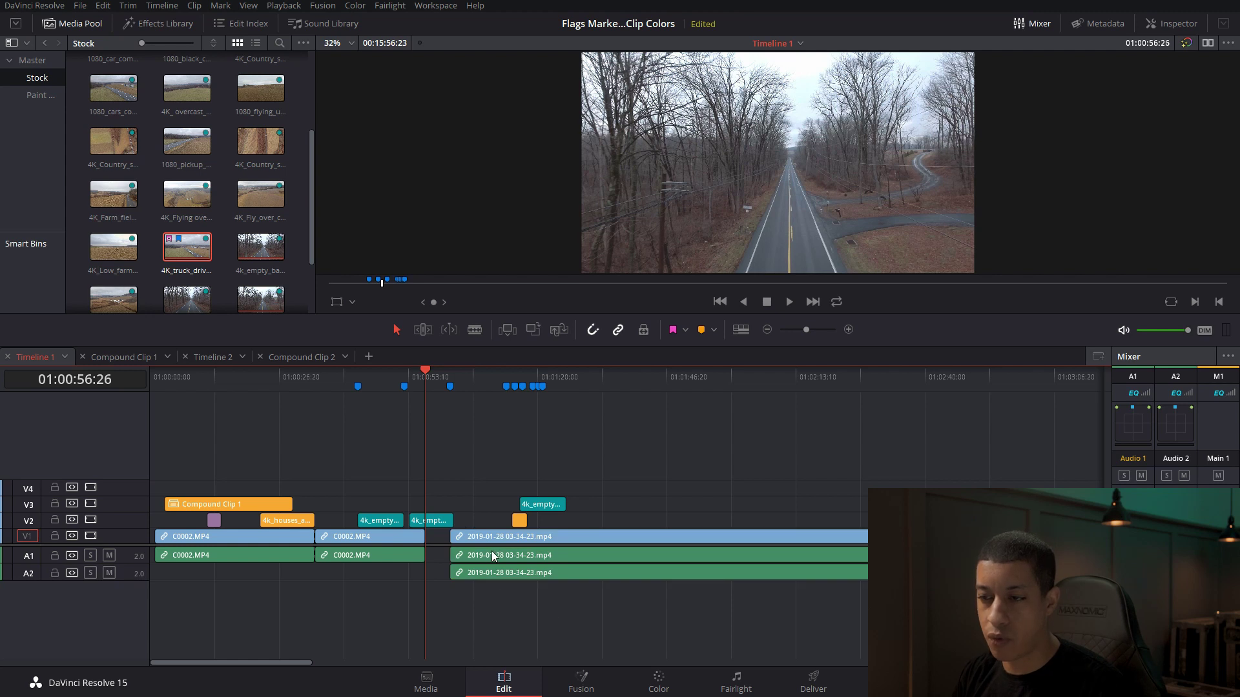
left_click_drag(471, 536, 509, 542)
left_click(455, 550)
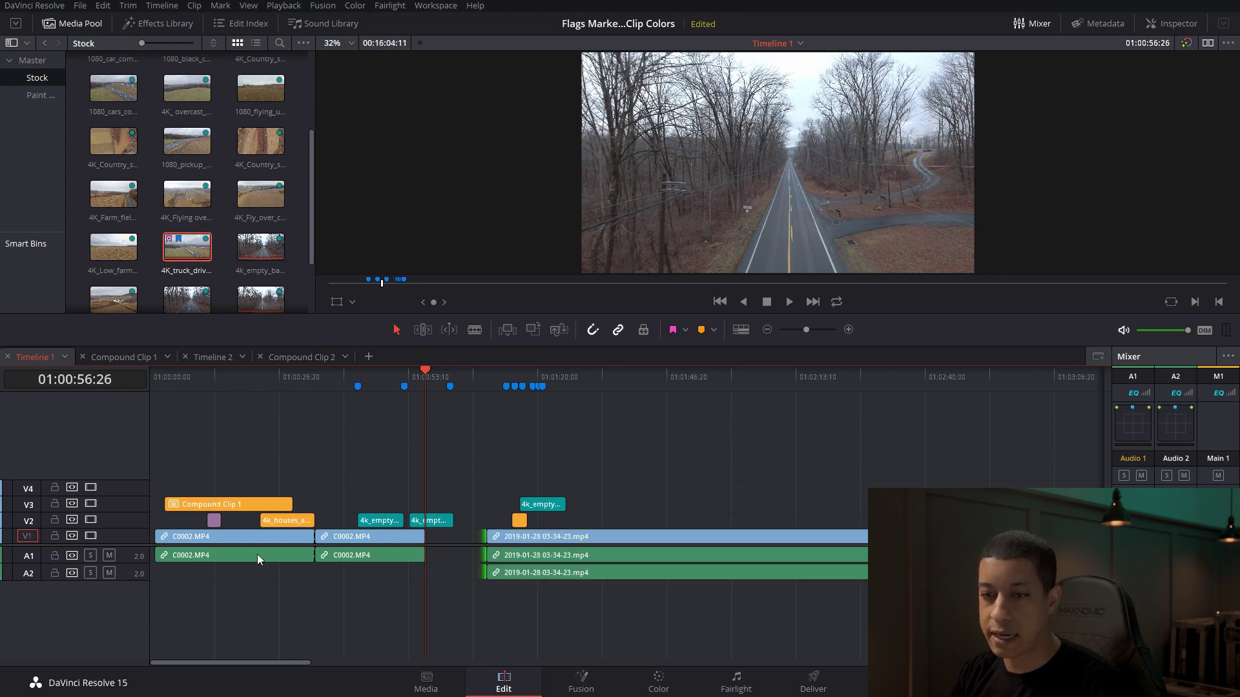
- Change the track type of audio track A1 to Mono
right_click(133, 557)
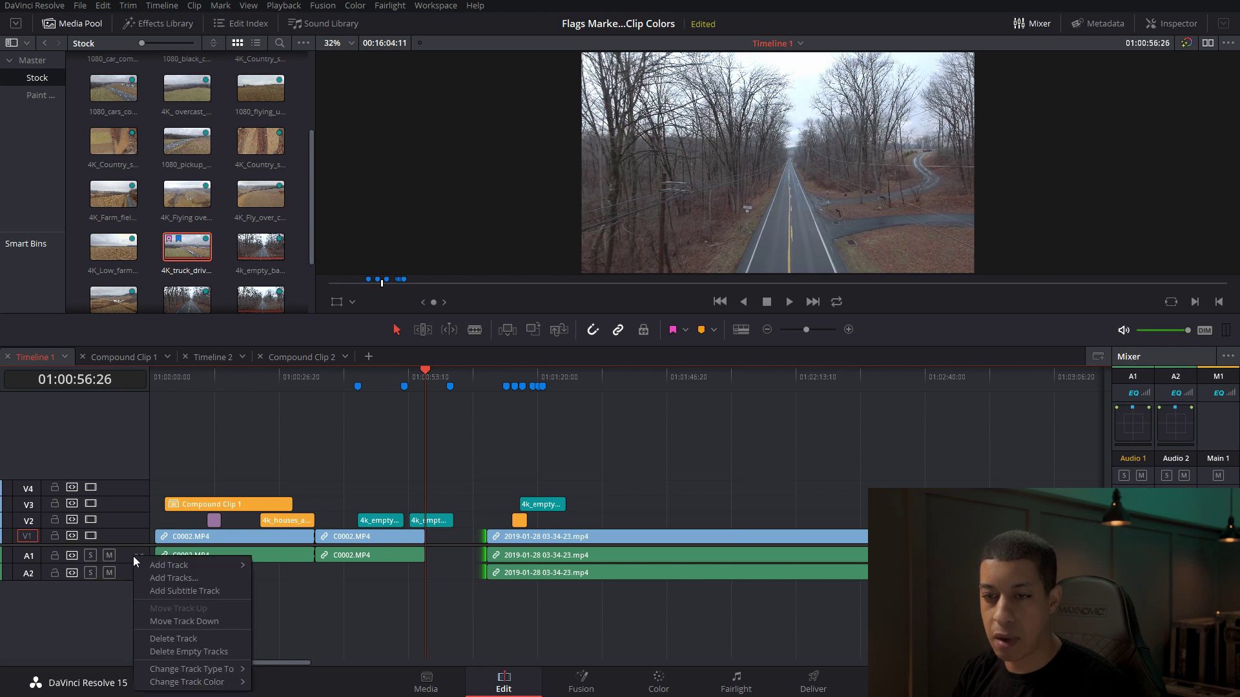
mouse_move(224, 669)
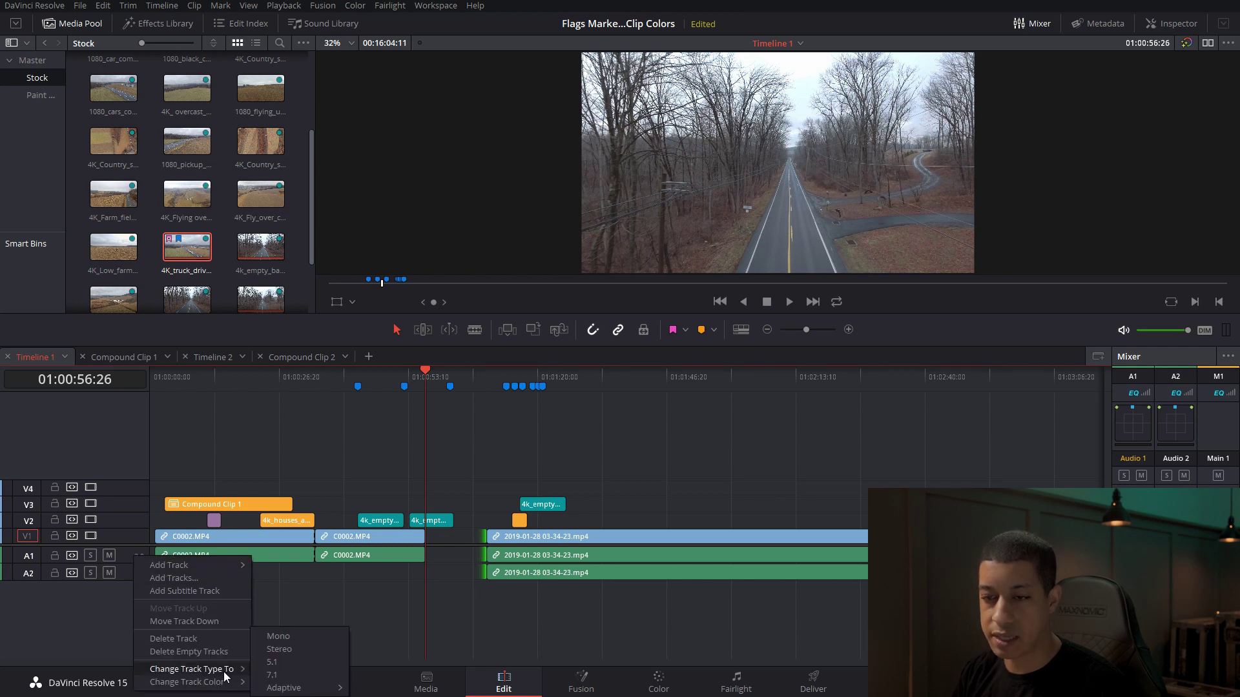
left_click(288, 634)
left_click(458, 571)
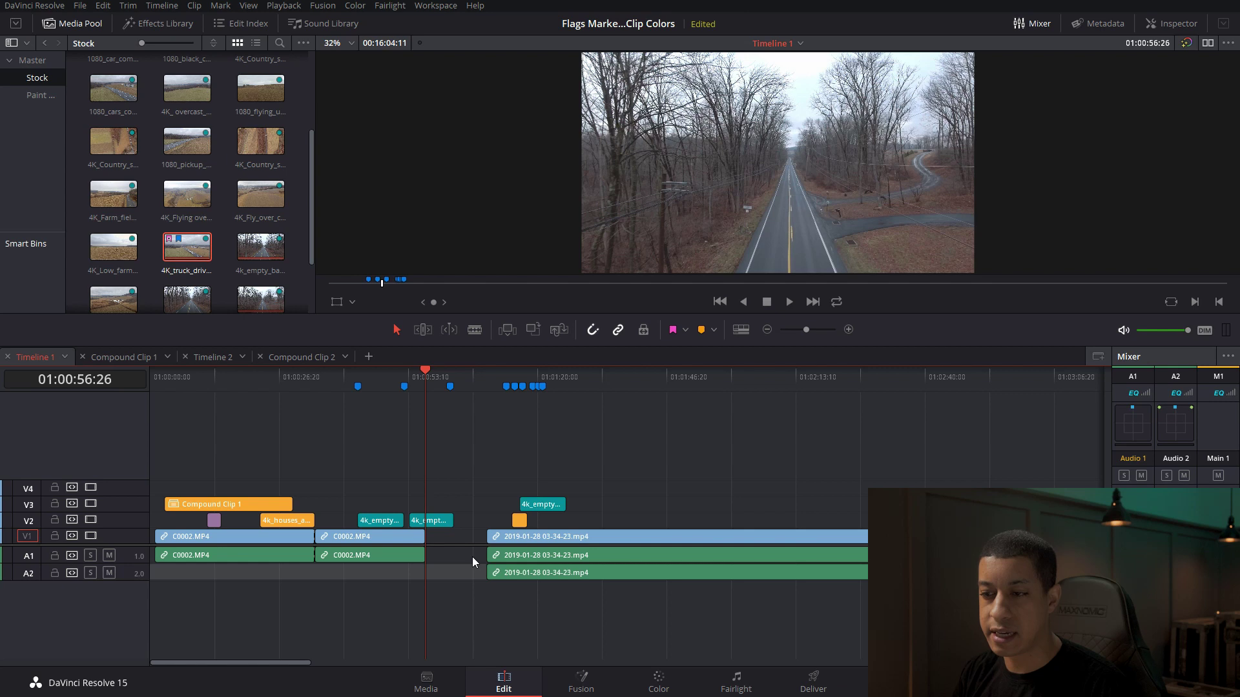
- Give the three audio clips on track A1 a tan clip color
left_click(505, 555)
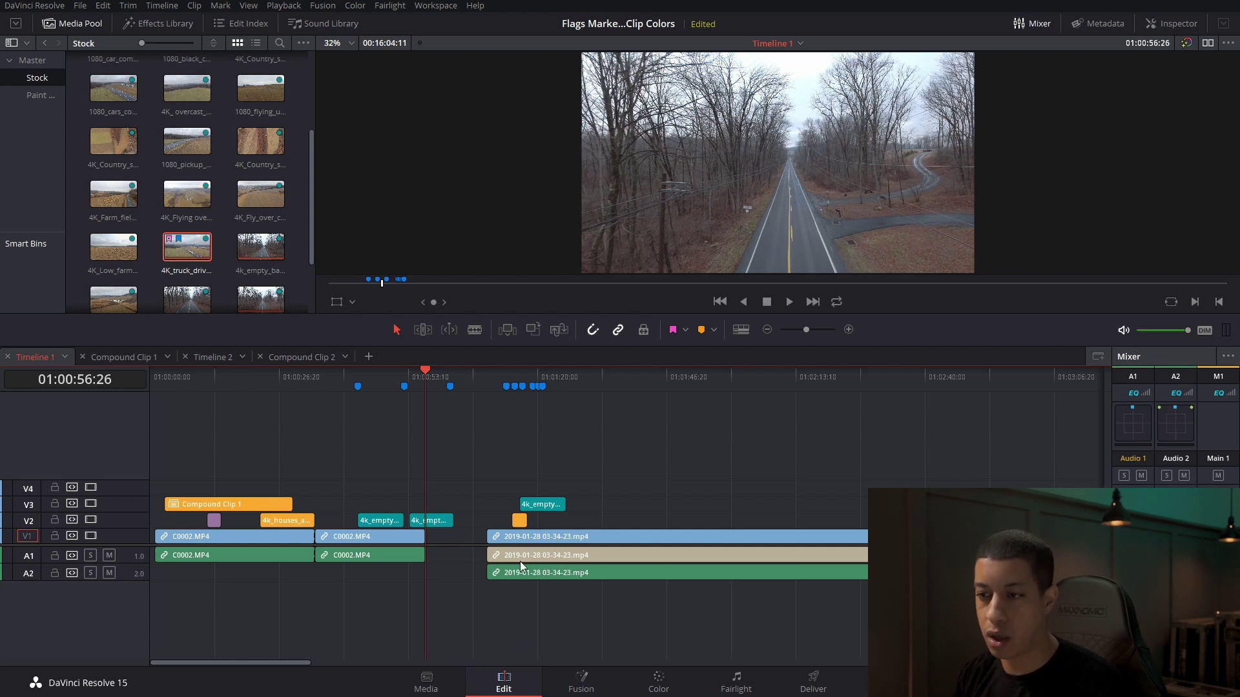
left_click_drag(380, 574, 246, 555)
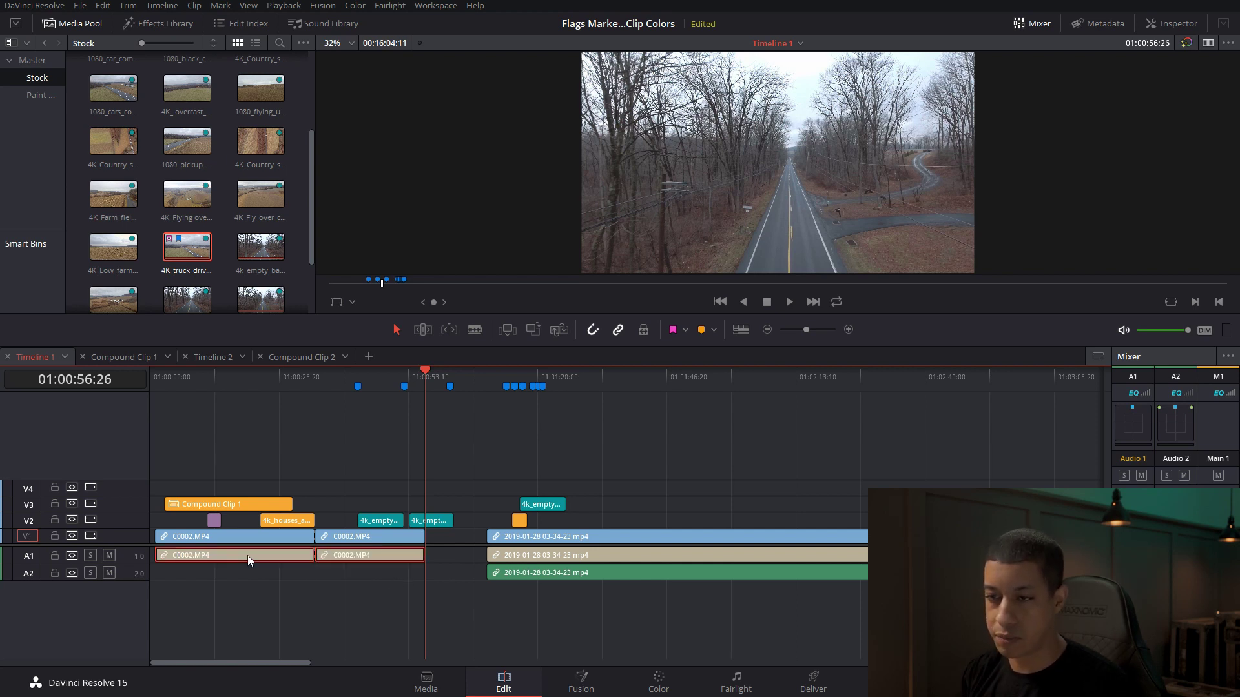
left_click(404, 606)
left_click_drag(585, 533, 524, 534)
mouse_move(271, 564)
left_mouse_down()
mouse_move(247, 564)
mouse_move(257, 568)
left_mouse_up()
left_click(276, 612)
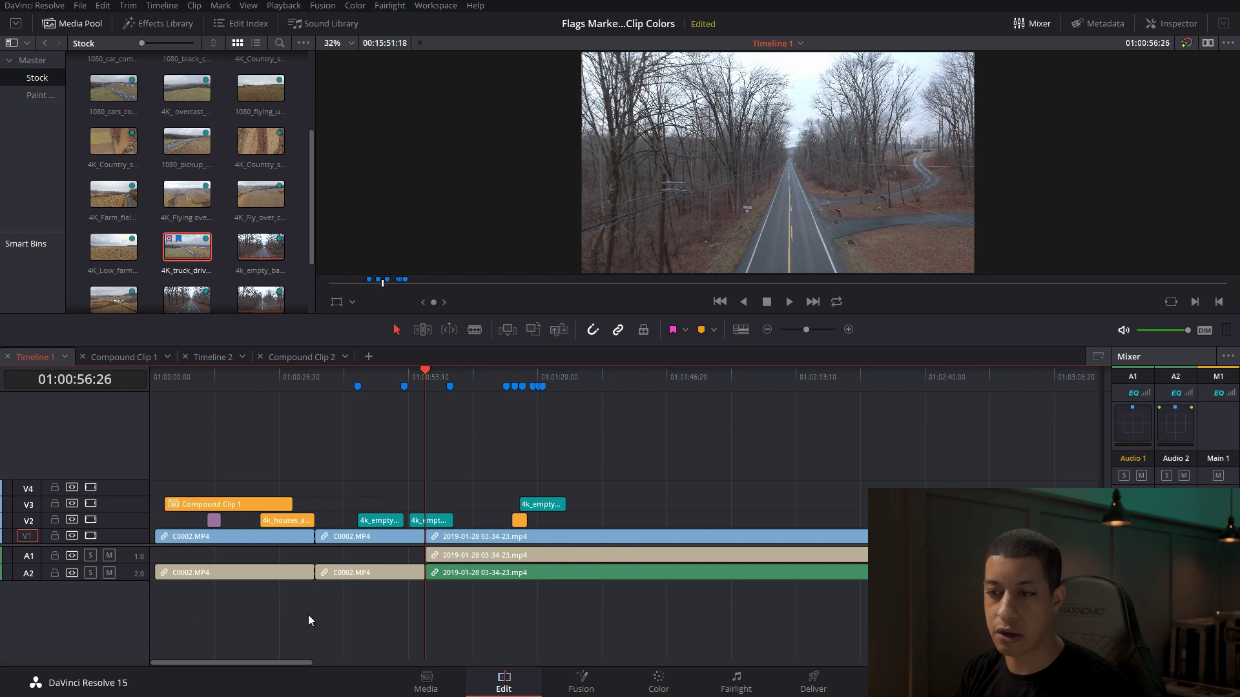
mouse_move(369, 607)
left_mouse_down()
mouse_move(251, 572)
mouse_move(359, 625)
mouse_move(379, 601)
left_mouse_up()
left_click_drag(463, 622, 521, 576)
left_click(483, 624)
left_click_drag(470, 580, 477, 568)
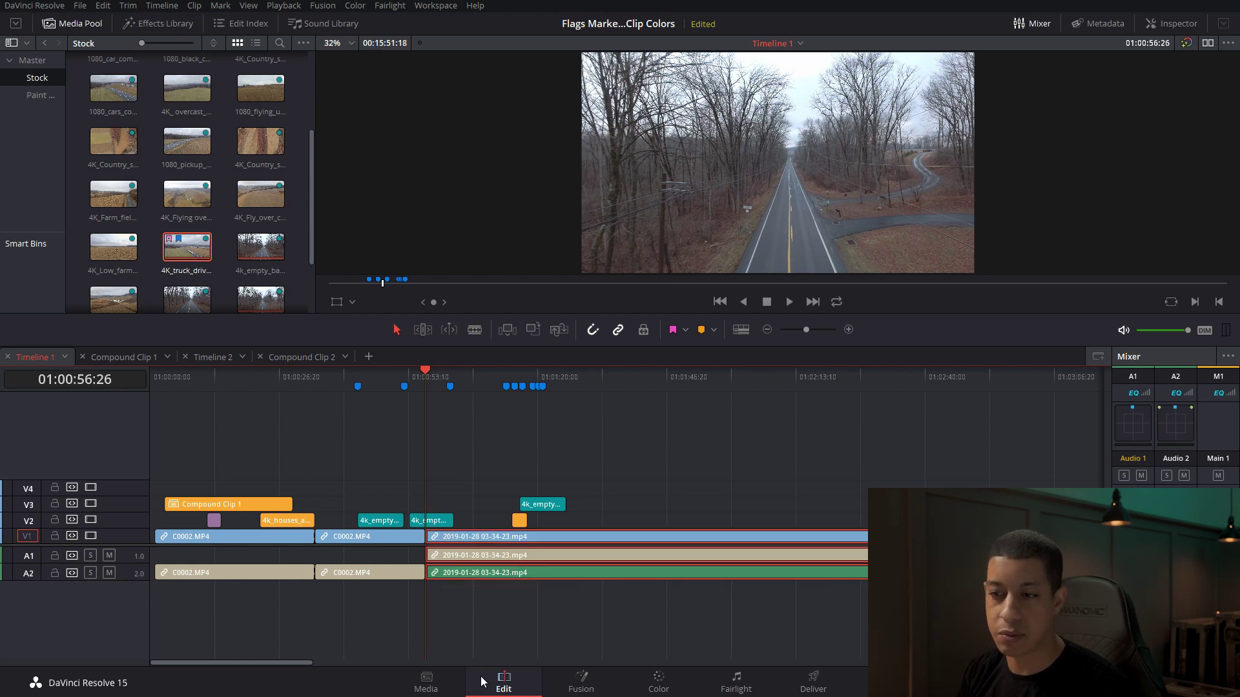
key("alt+1")
key("alt+2")
left_click(447, 606)
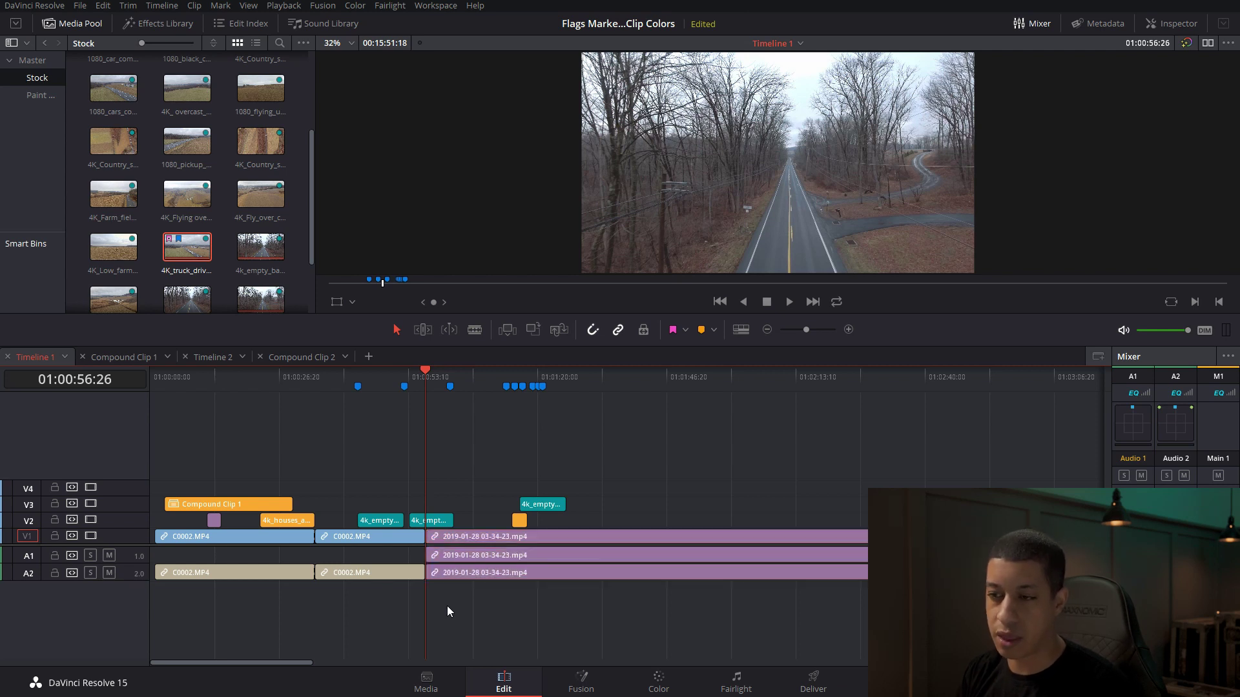
left_click(480, 578)
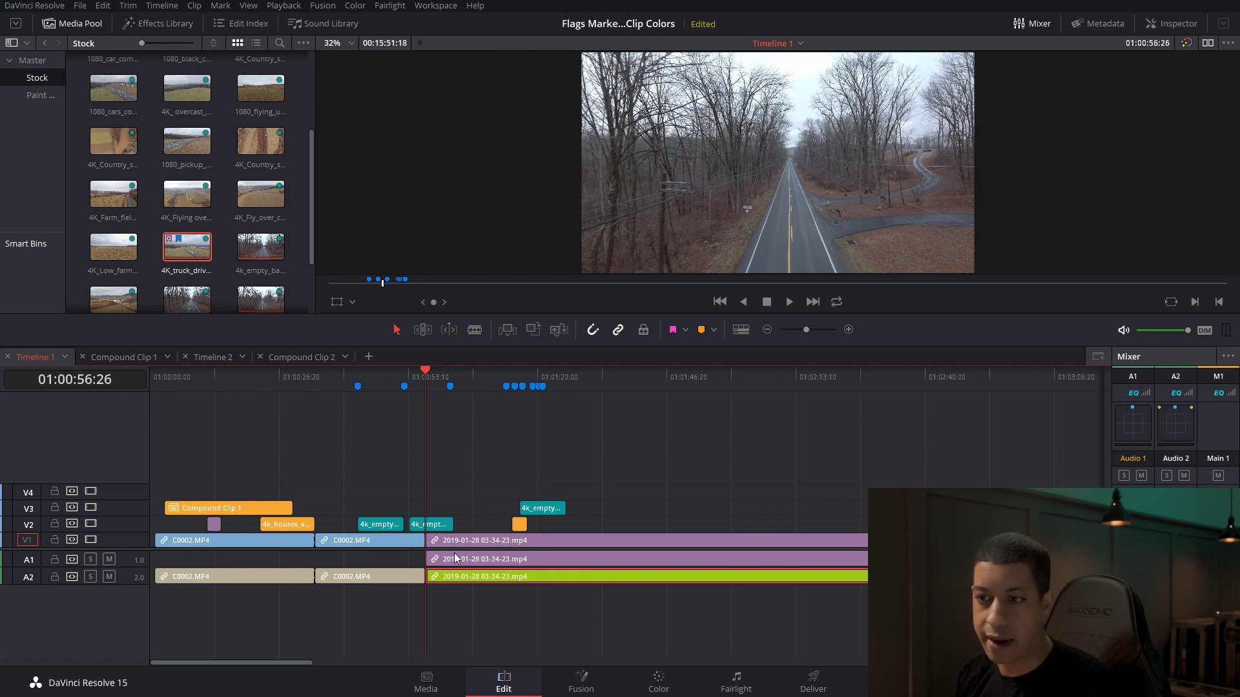
left_click_drag(477, 603, 492, 546)
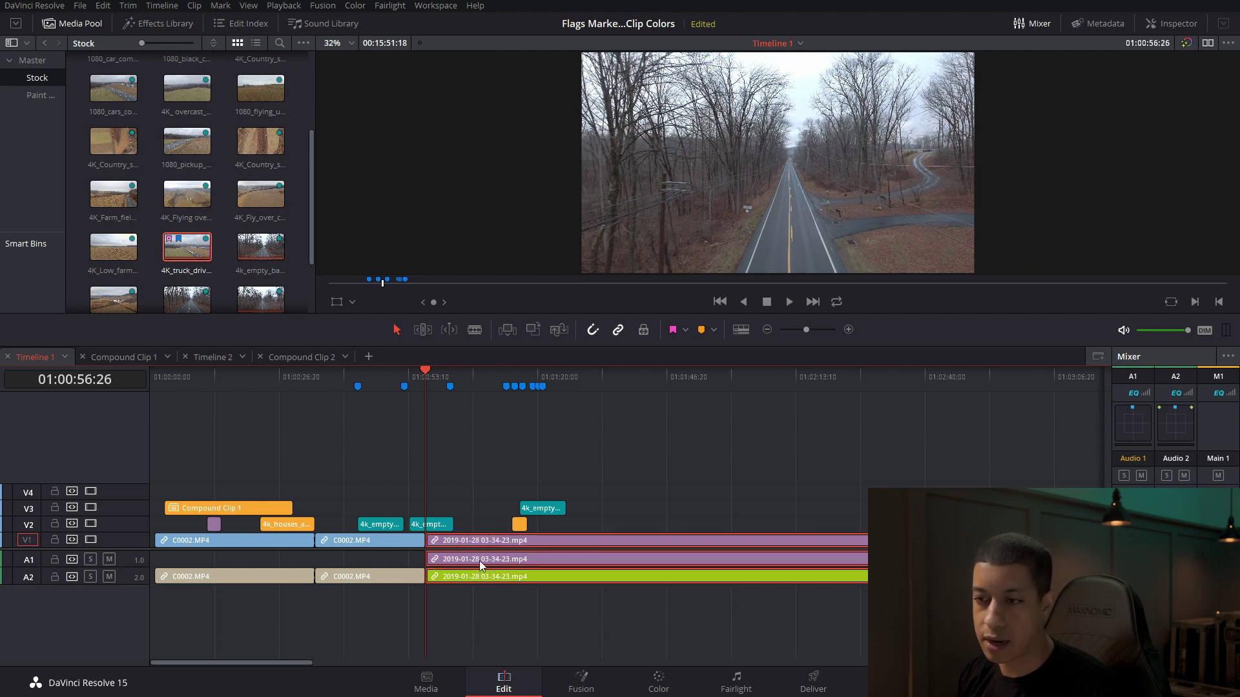
key("ctrl+equal")
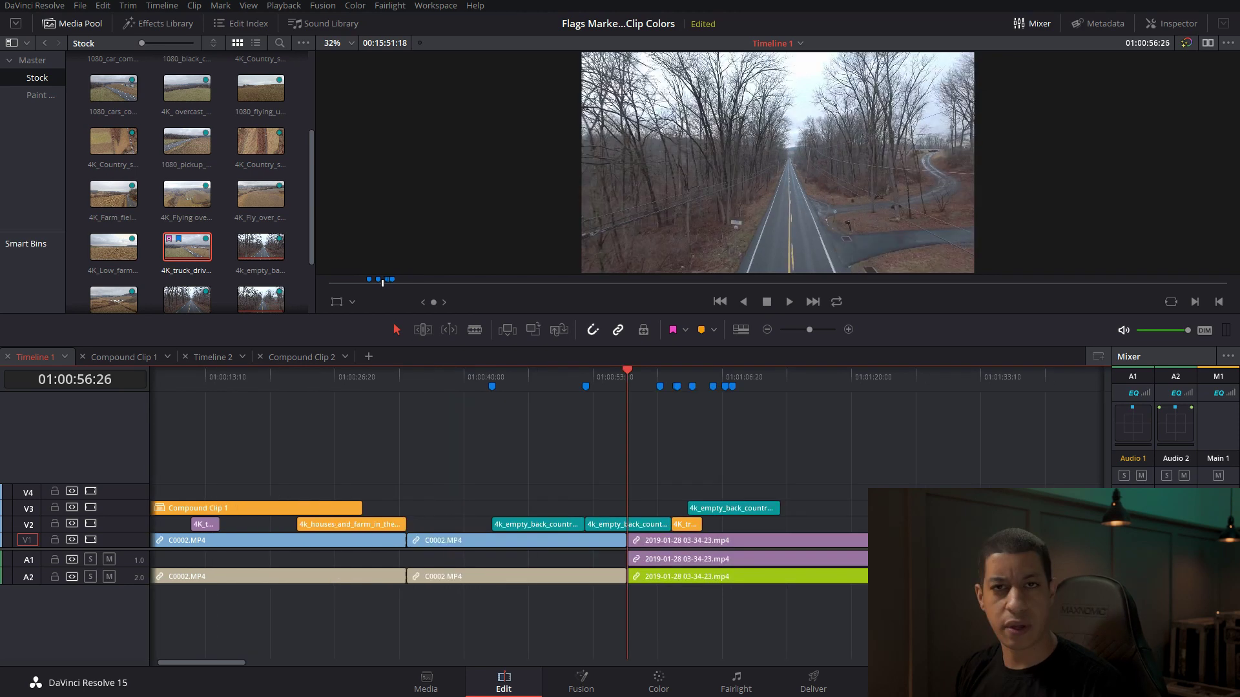